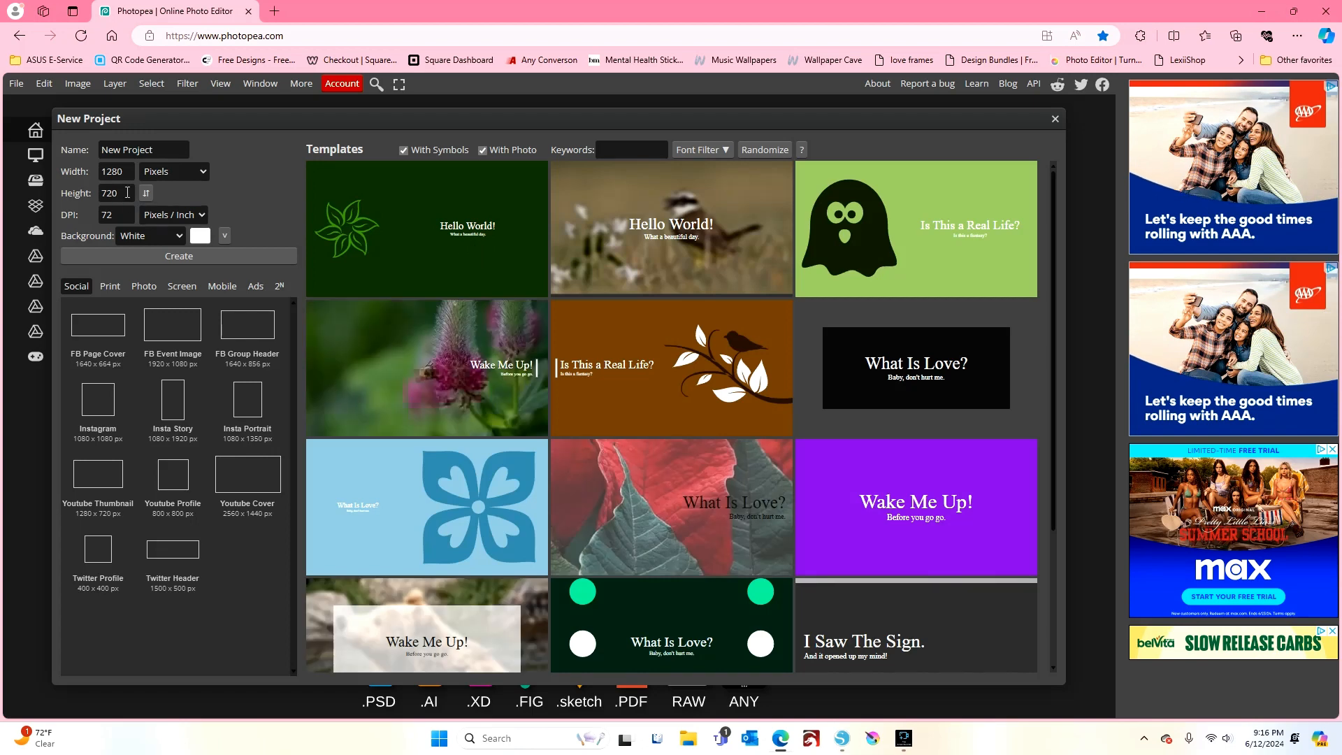
# - Create a new project of 3000 × 3000 pixels at 300 DPI with a transparent background
pyautogui.moveTo(127, 172); pyautogui.dragTo(76, 173)
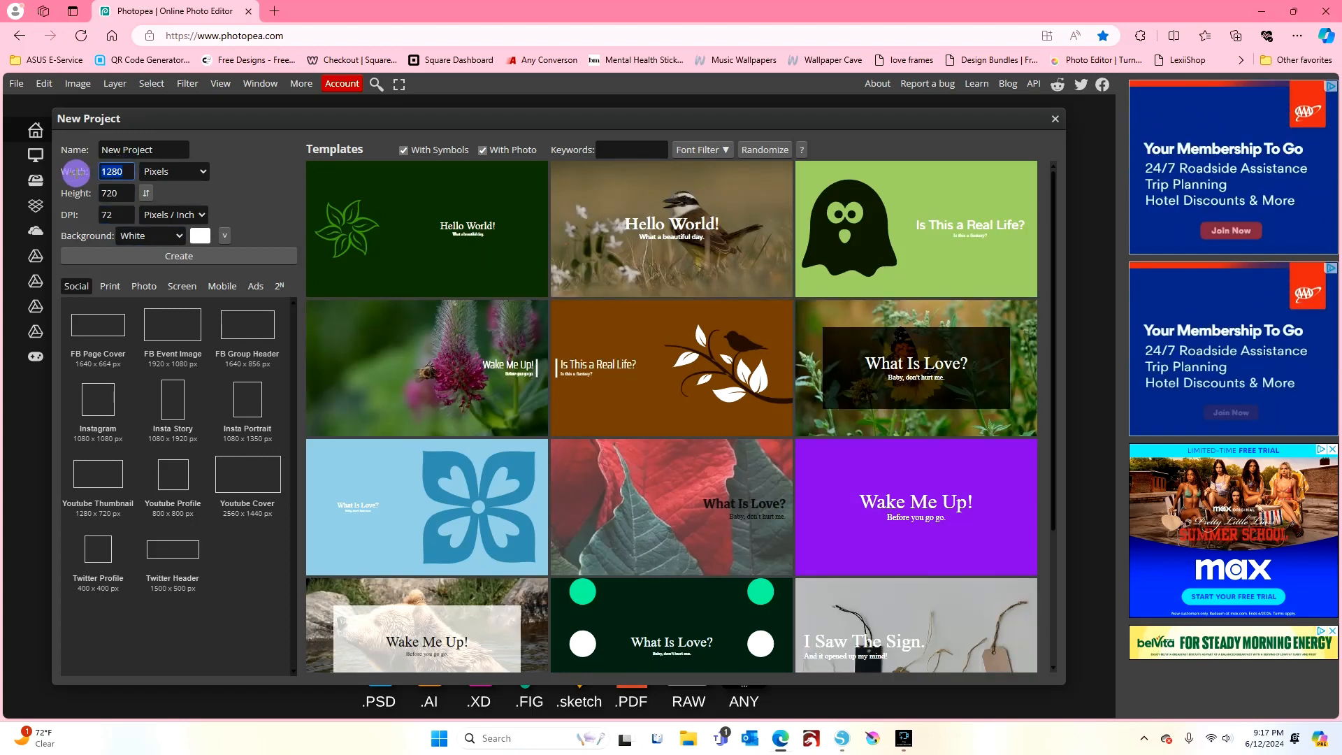
pyautogui.write('3000')
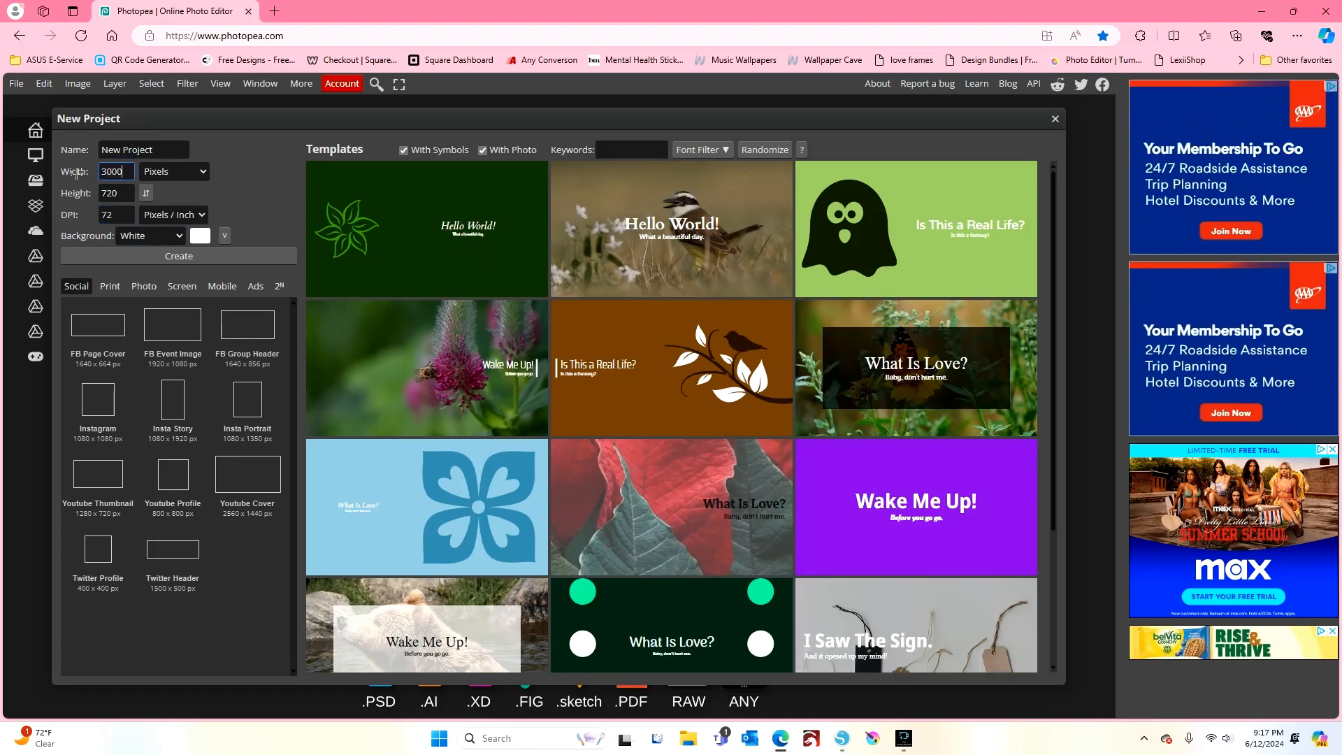
pyautogui.moveTo(125, 192); pyautogui.dragTo(77, 202)
pyautogui.write('3')
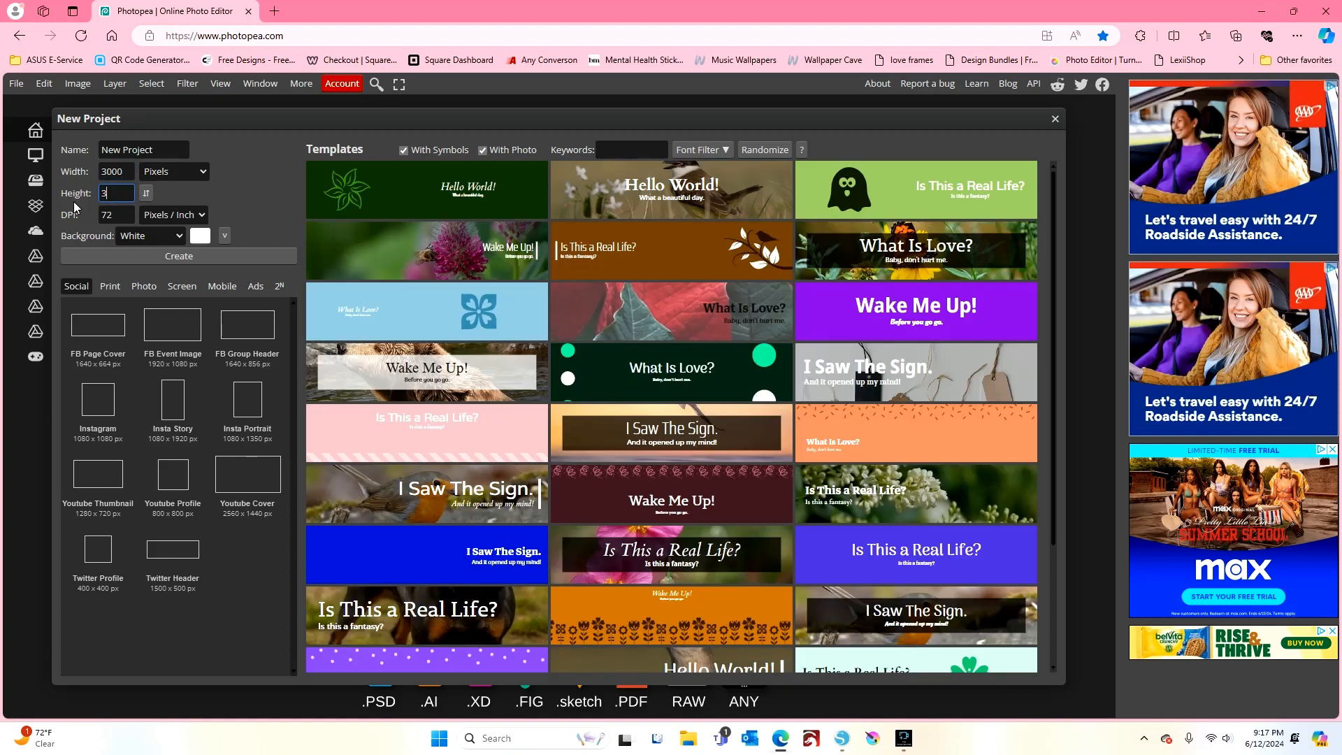
pyautogui.write('000')
pyautogui.press('Tab')
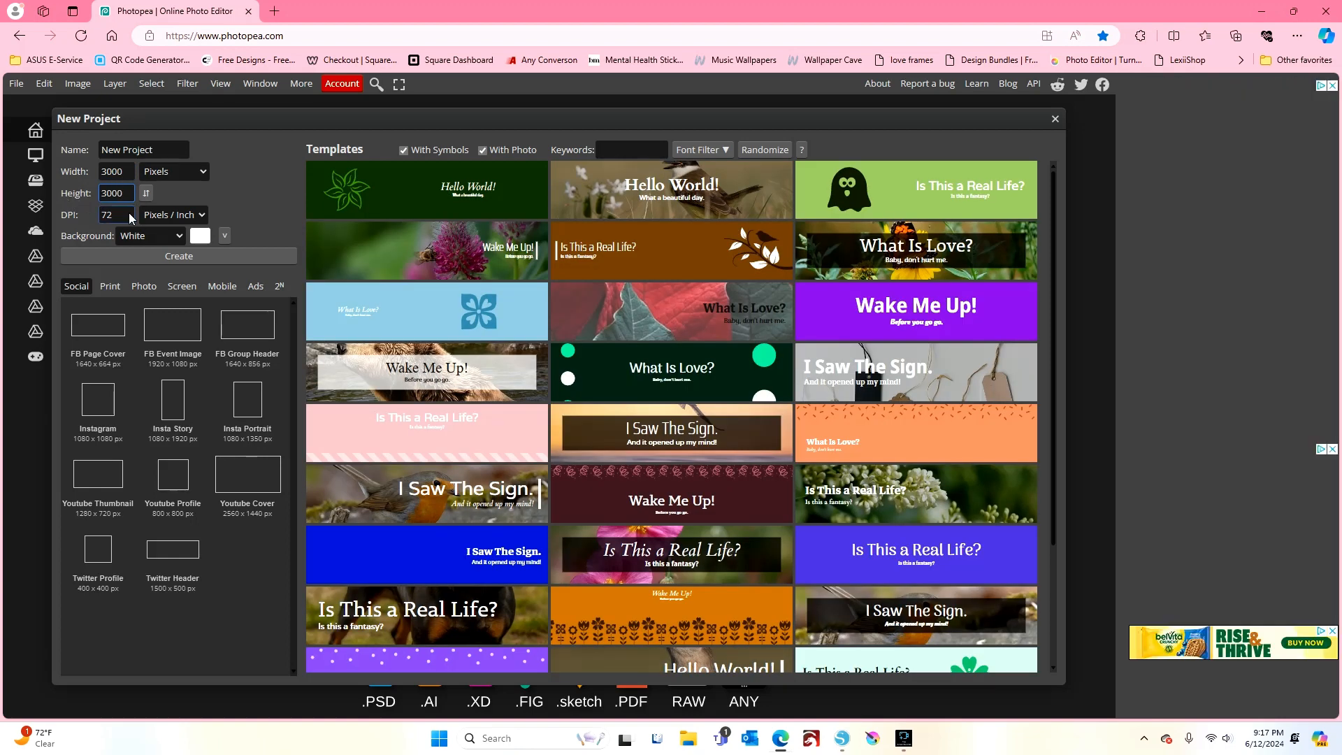
pyautogui.write('300')
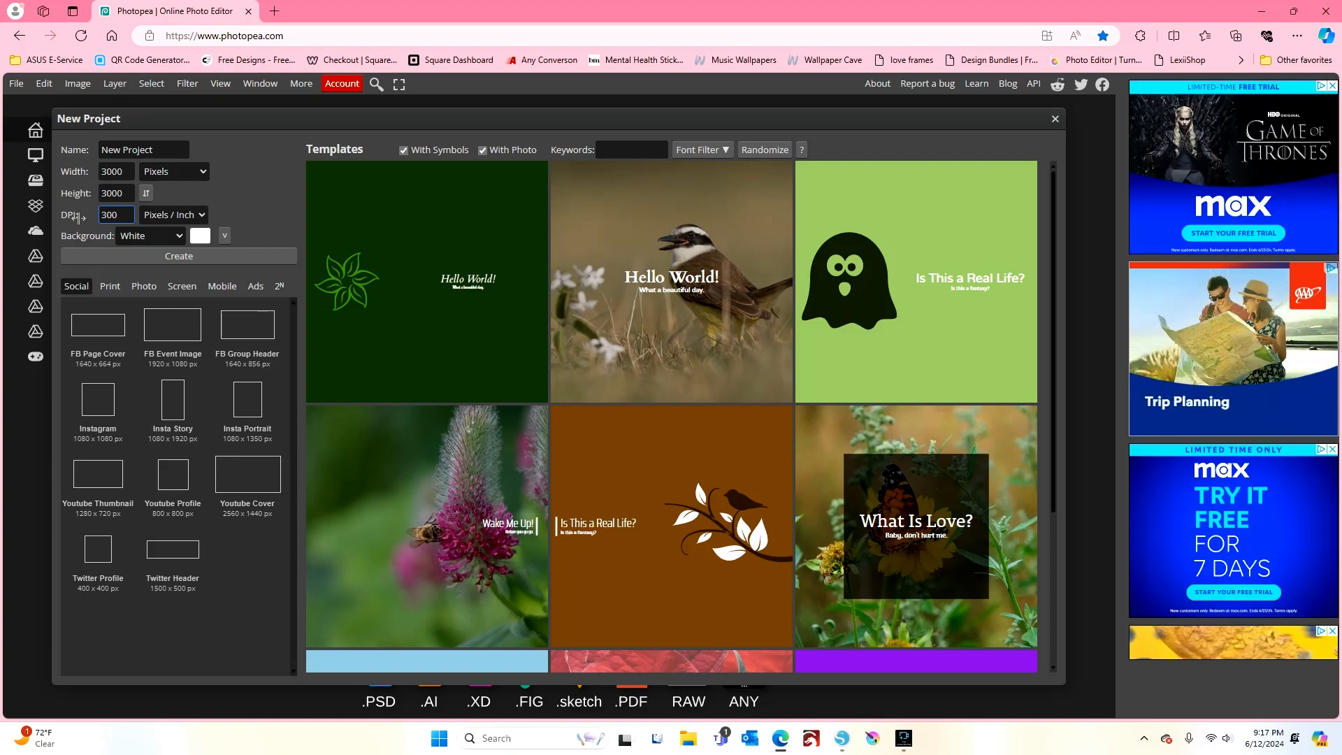
pyautogui.click(171, 236)
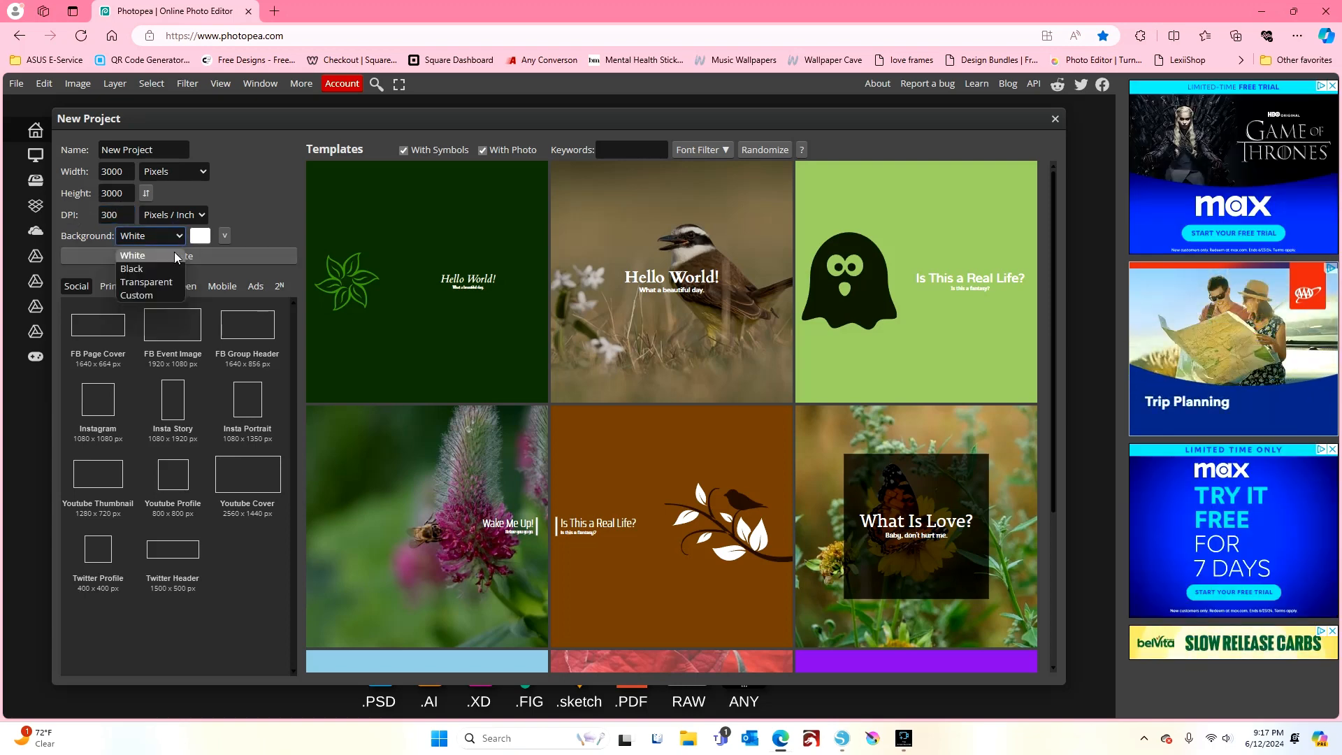
pyautogui.click(148, 282)
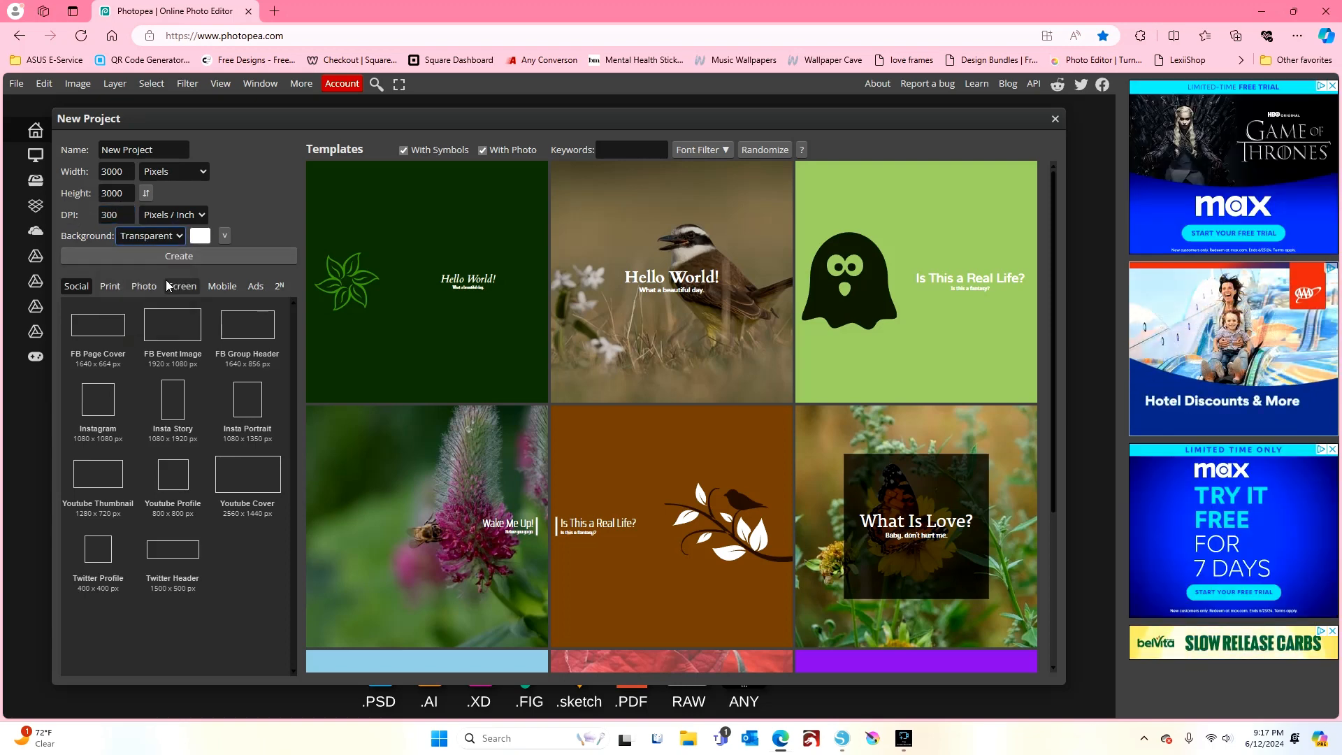
pyautogui.click(195, 257)
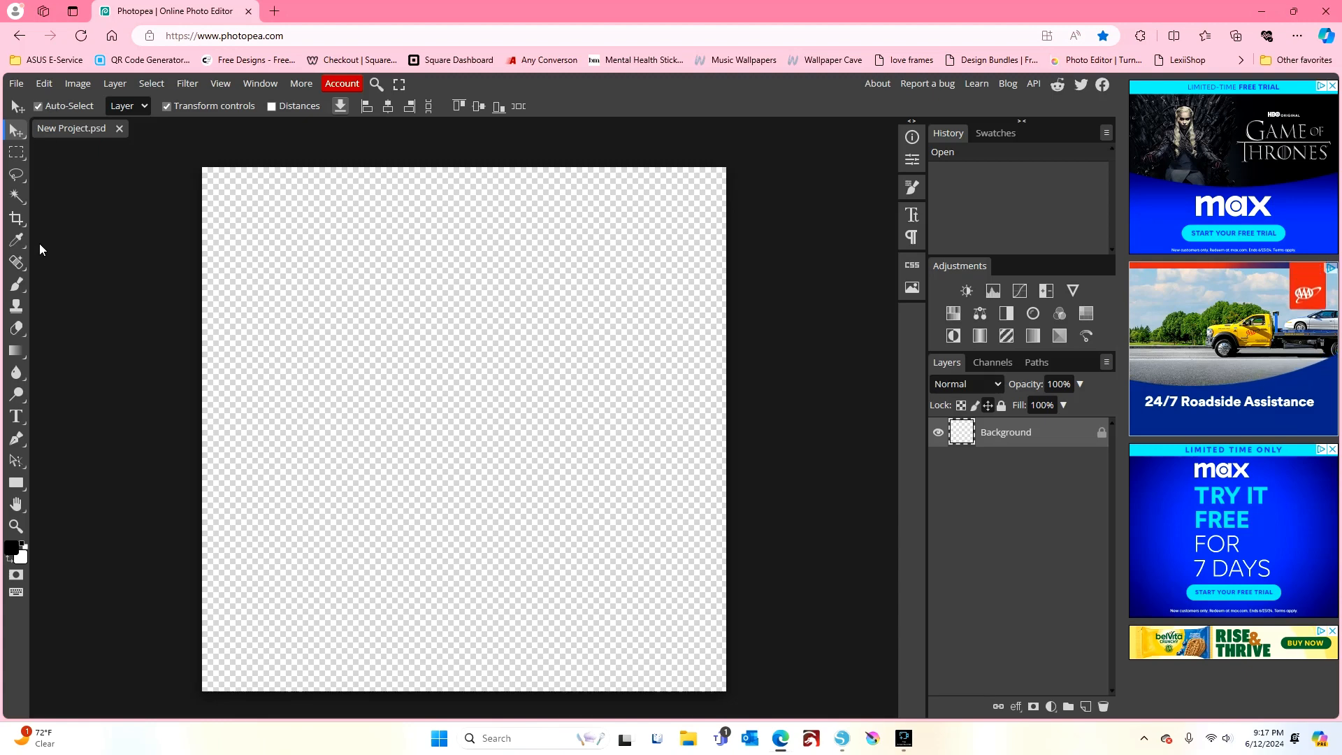
# - Load the KeeponTruckin font file from Downloads for the Type tool and keep it stored for future sessions
pyautogui.click(21, 420)
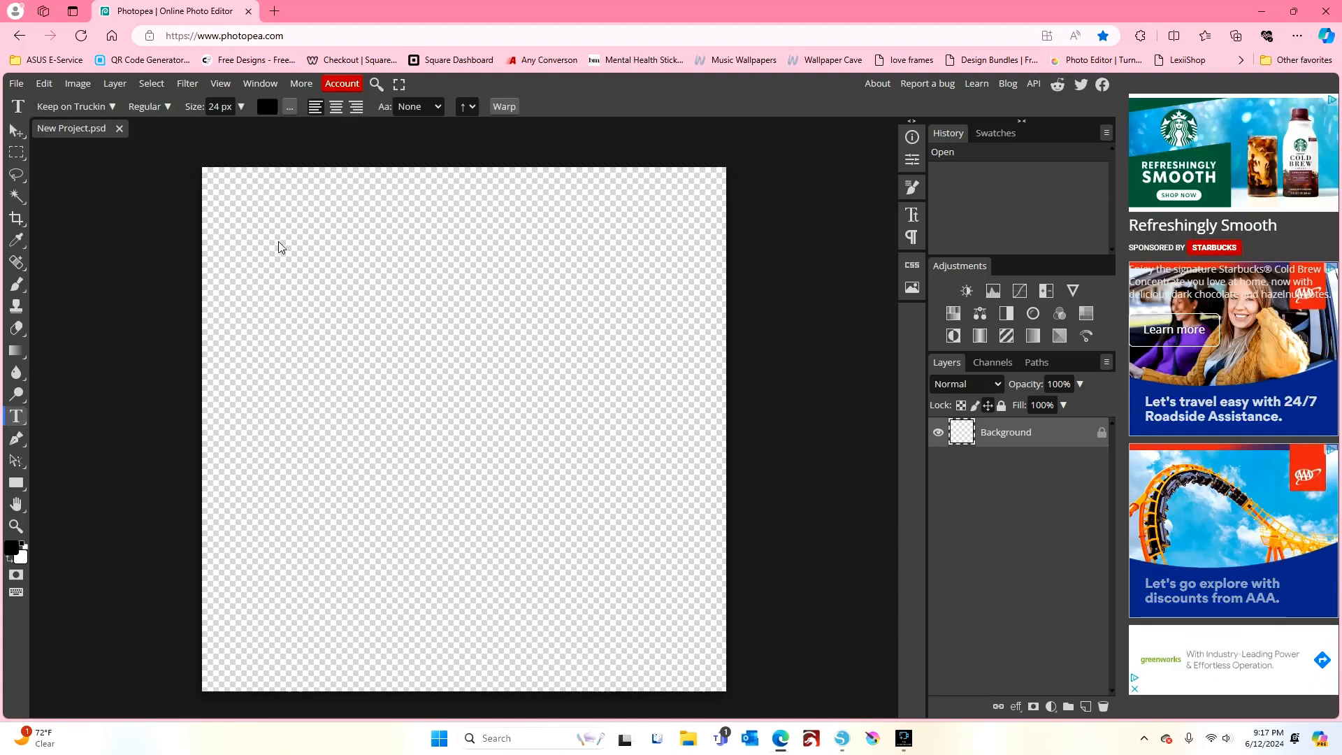
pyautogui.click(94, 107)
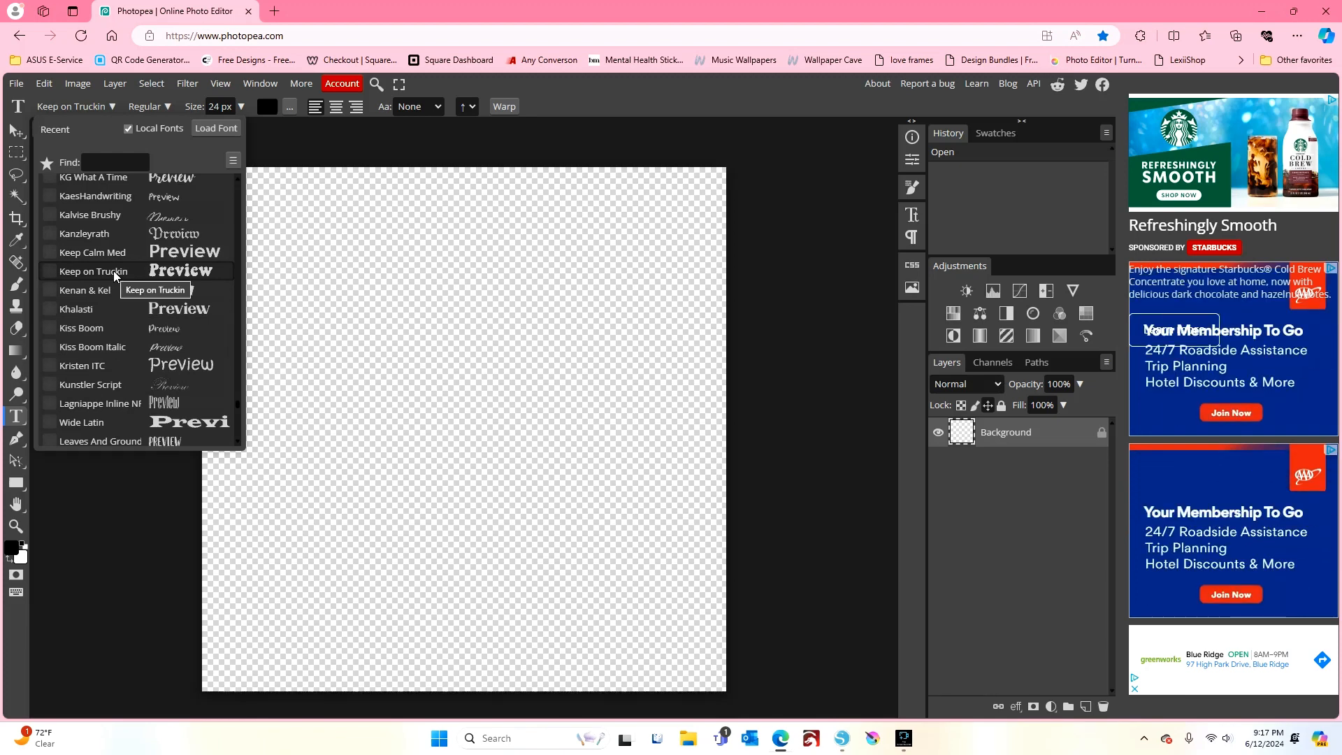
pyautogui.click(202, 131)
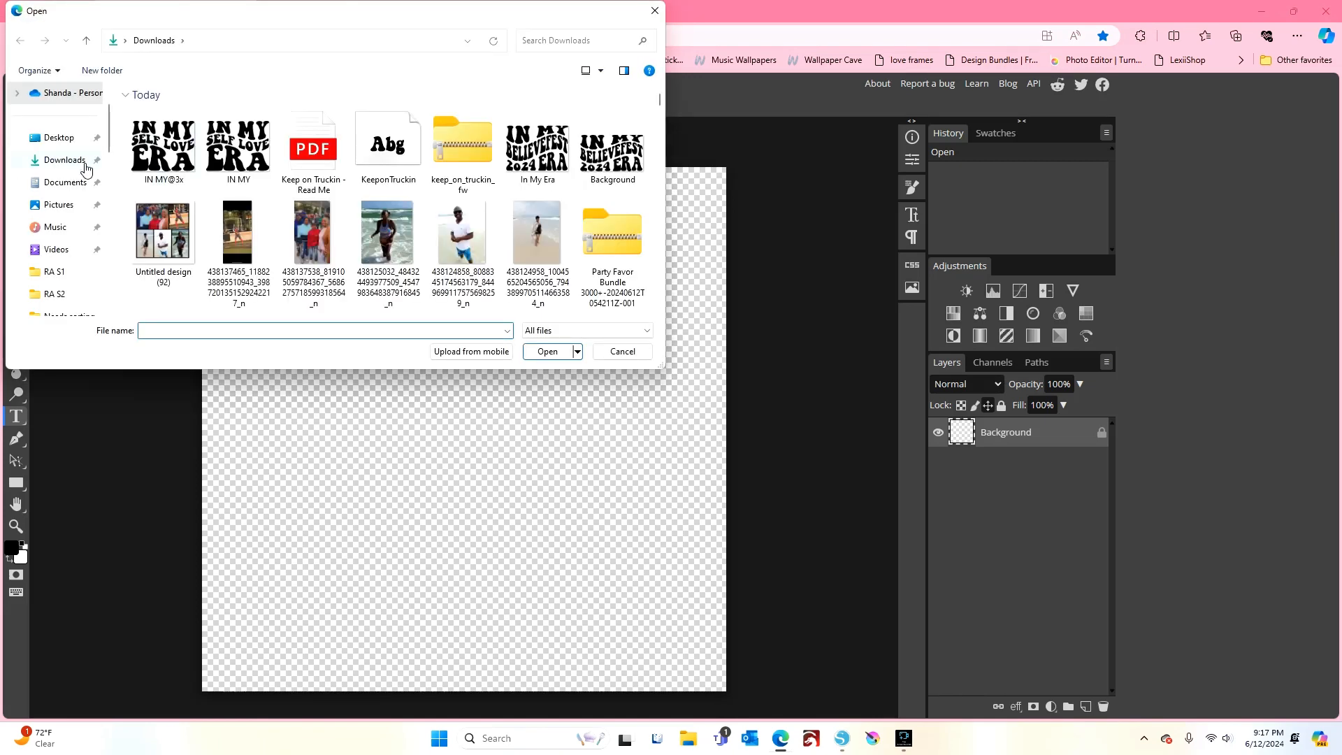
pyautogui.click(404, 152)
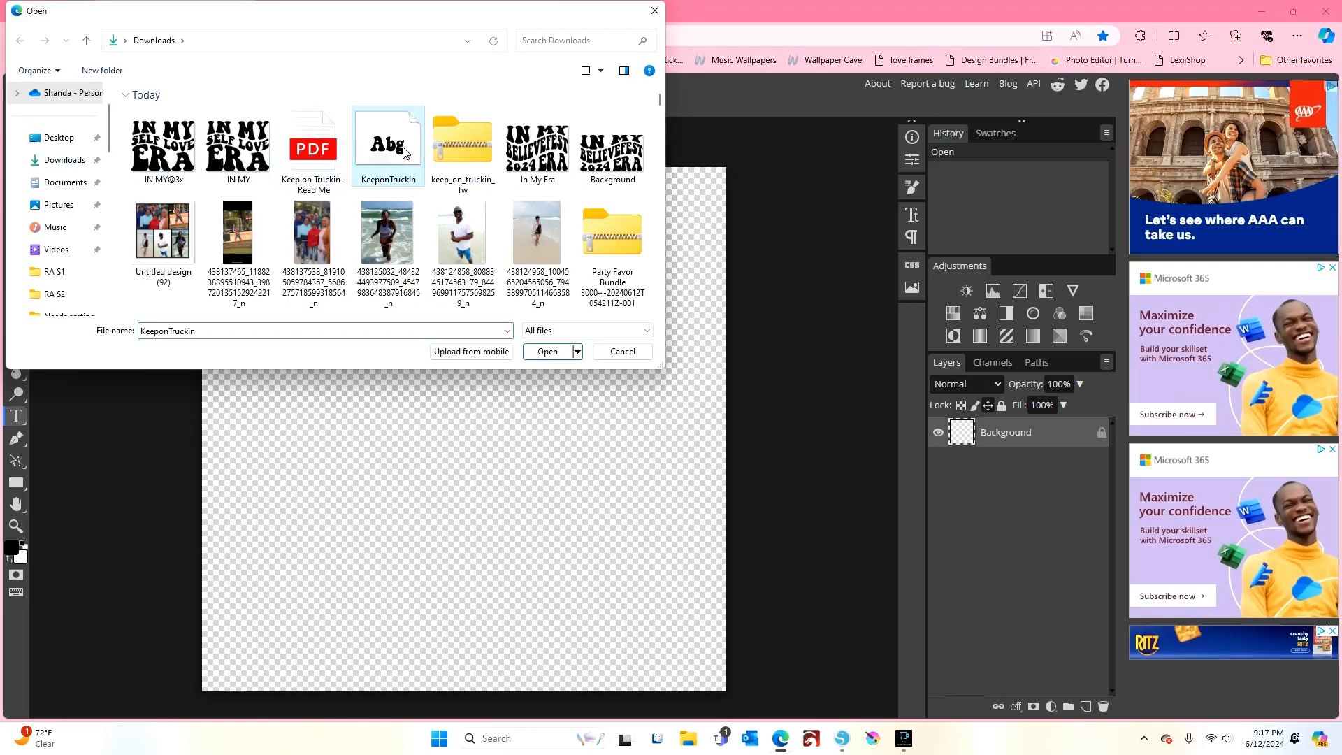
pyautogui.click(548, 351)
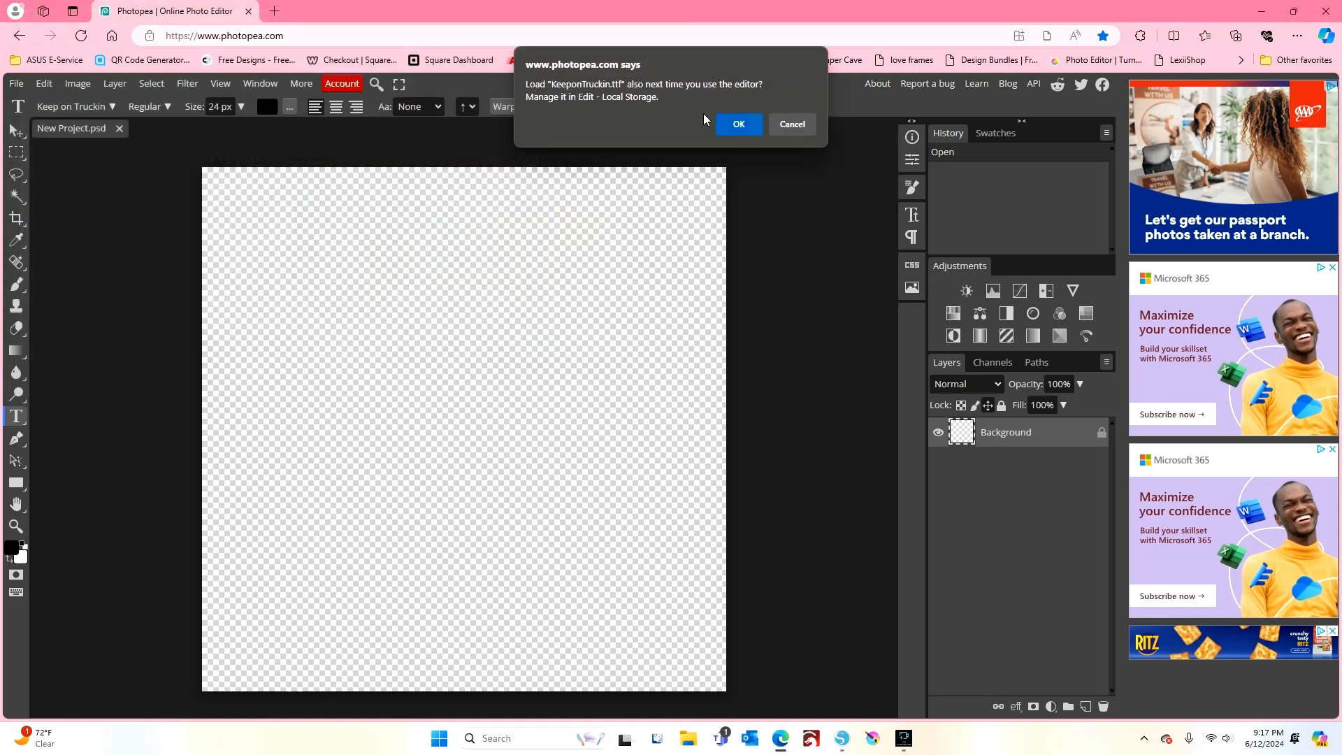
pyautogui.click(738, 126)
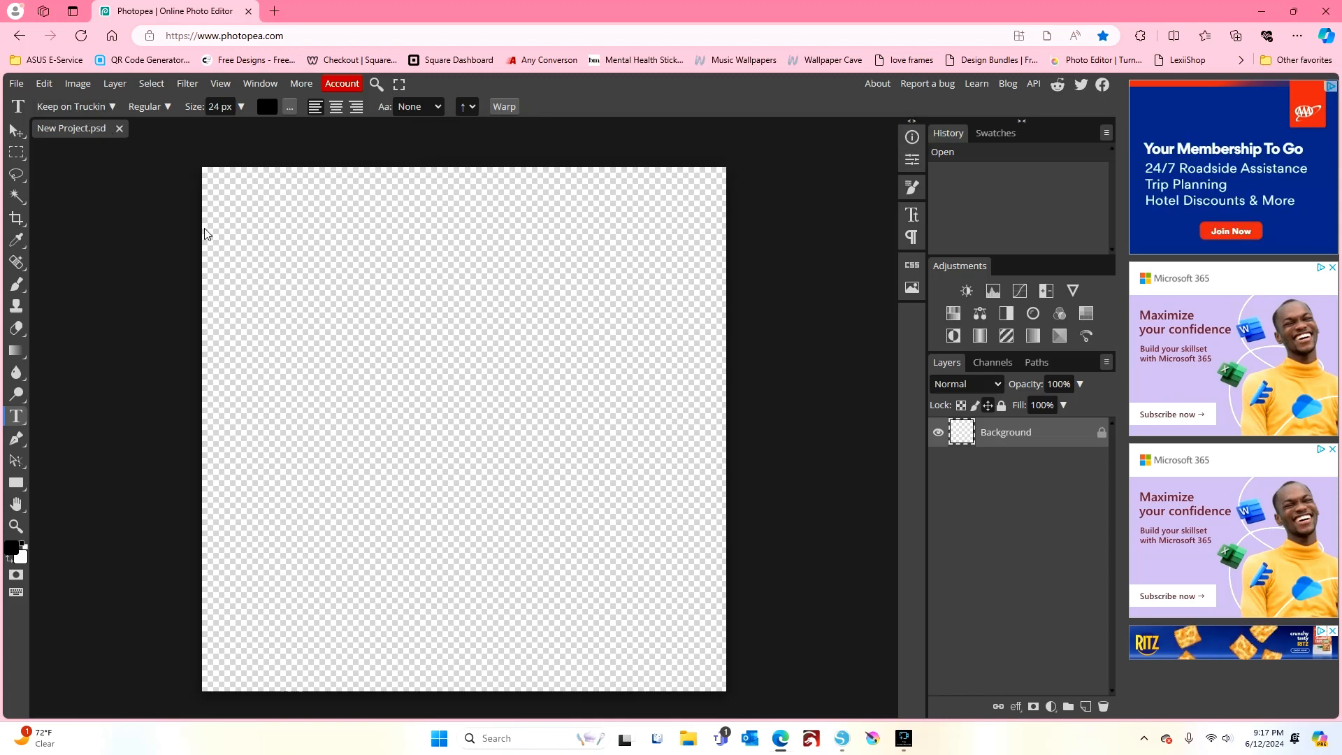
pyautogui.click(110, 107)
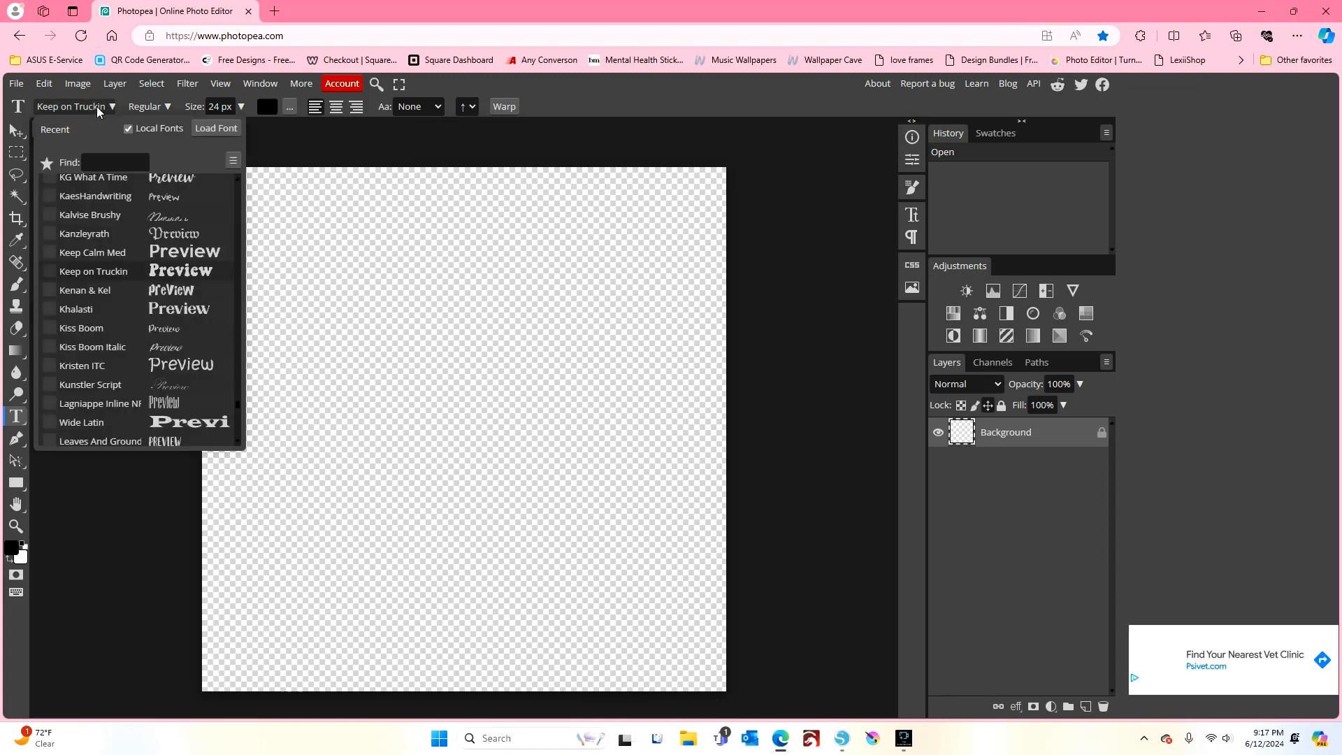
pyautogui.click(18, 419)
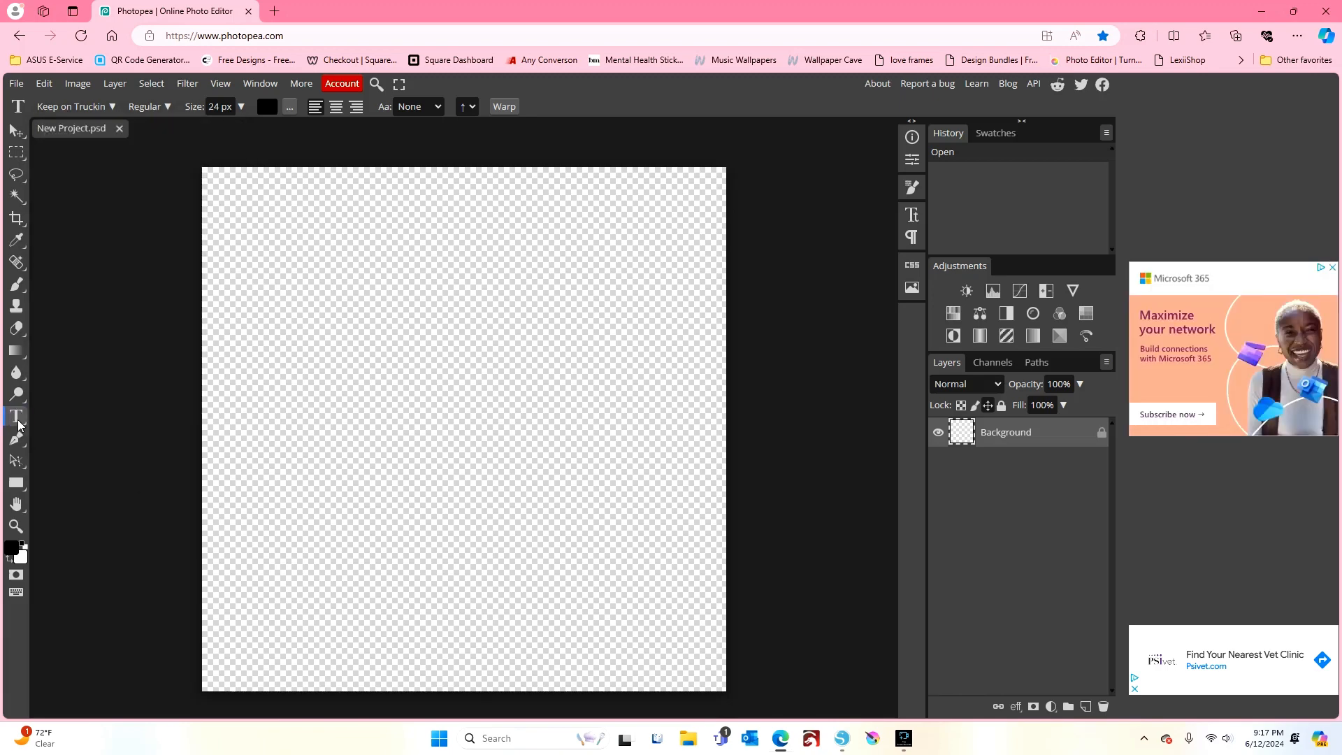
# - Set the text size to about 121 px and add the text "IN MY" in the canvas's upper-left area
pyautogui.click(269, 257)
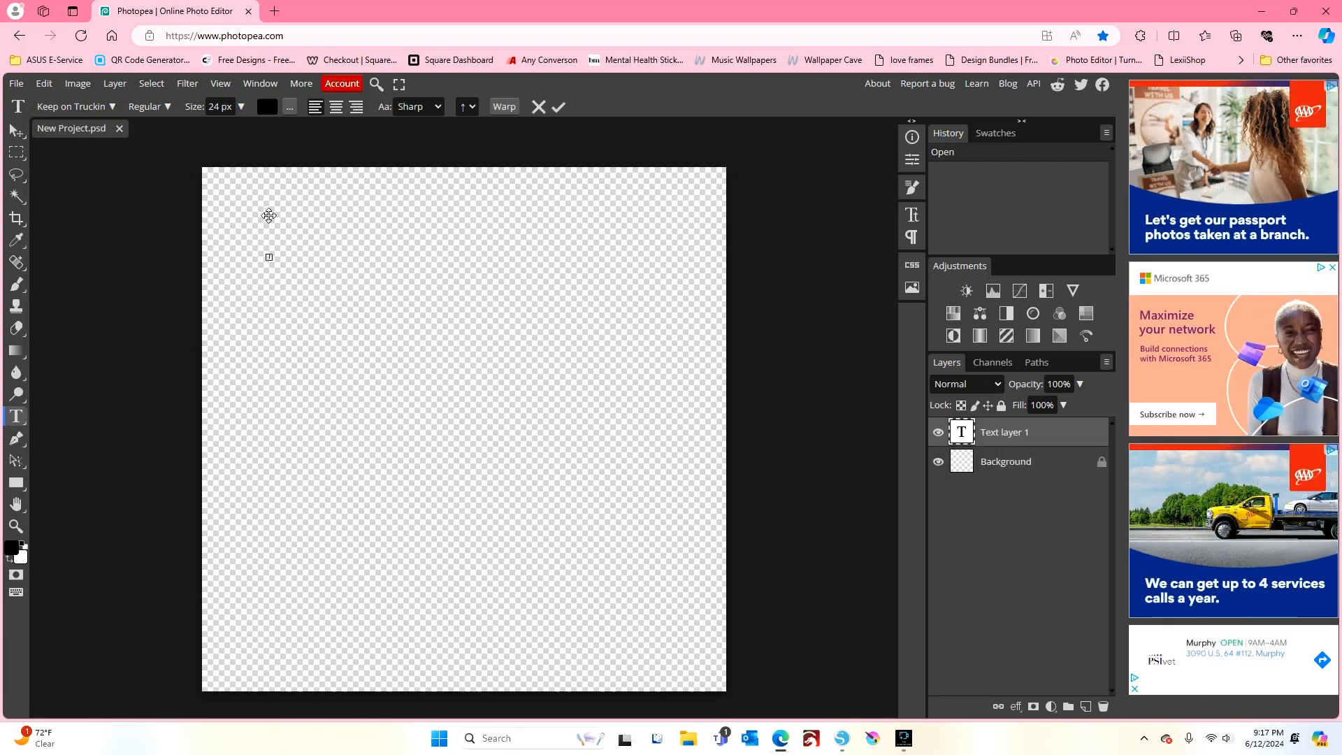
pyautogui.click(20, 134)
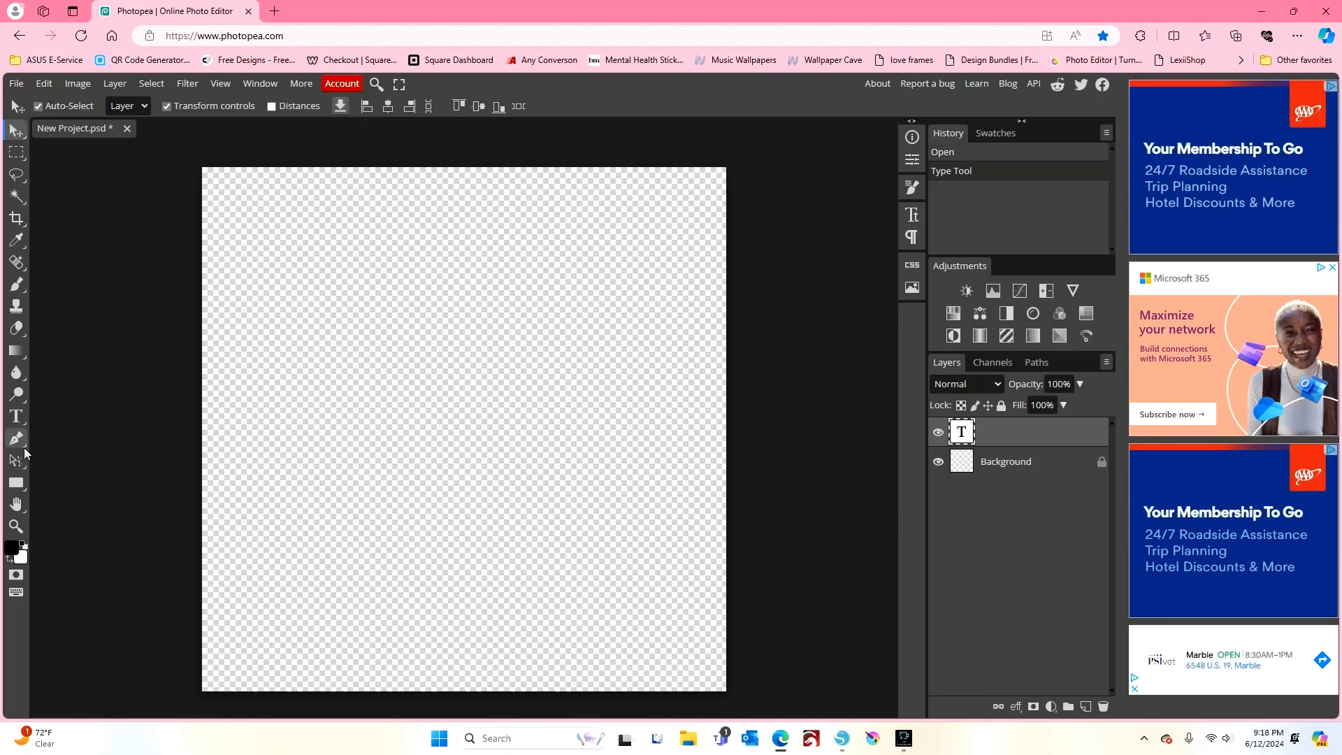
pyautogui.click(15, 415)
pyautogui.click(237, 106)
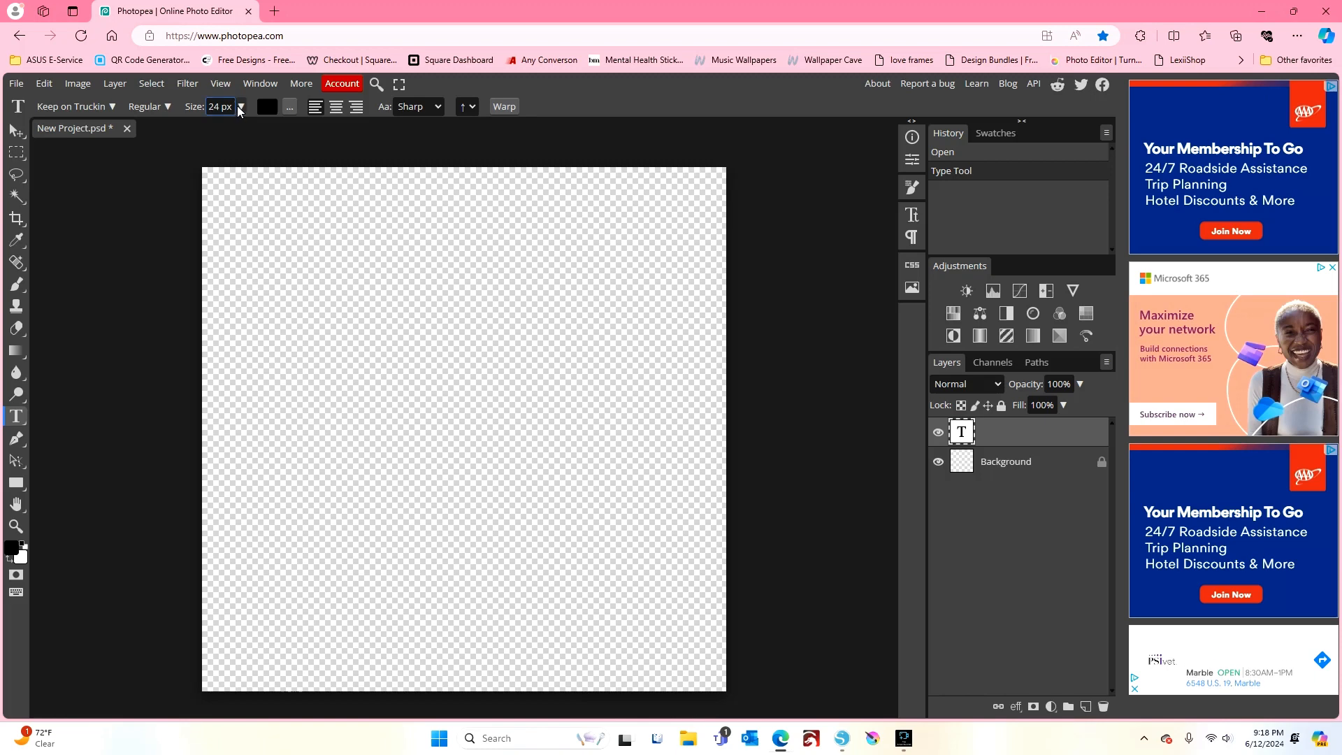
pyautogui.click(241, 106)
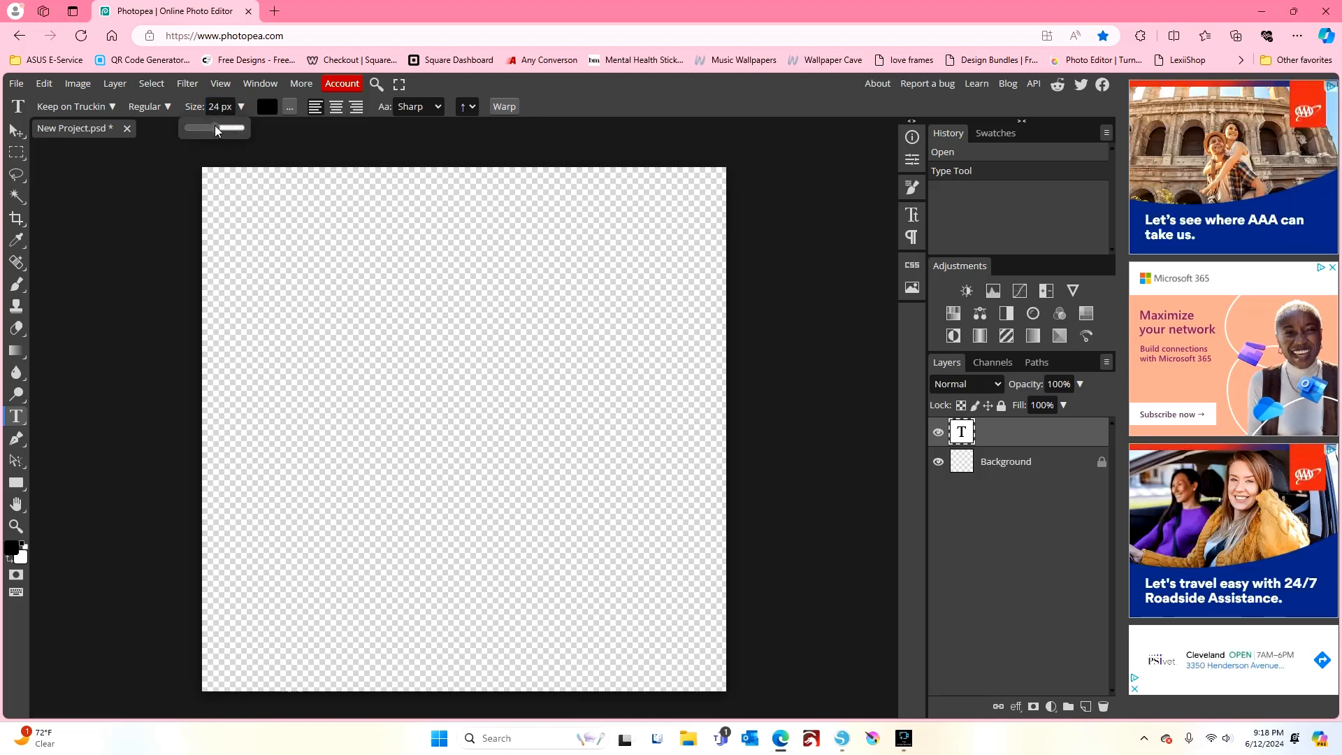
pyautogui.moveTo(203, 128); pyautogui.dragTo(245, 128)
pyautogui.click(249, 264)
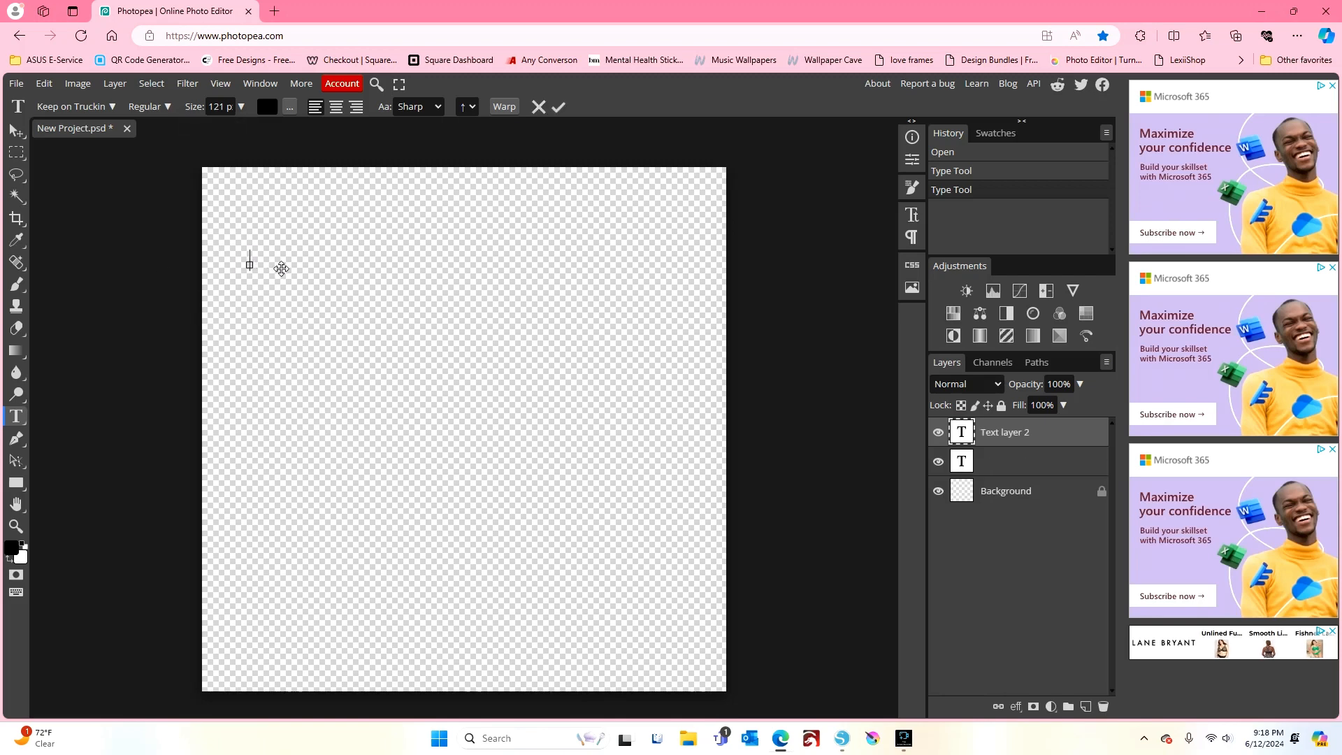
pyautogui.write('IN MY')
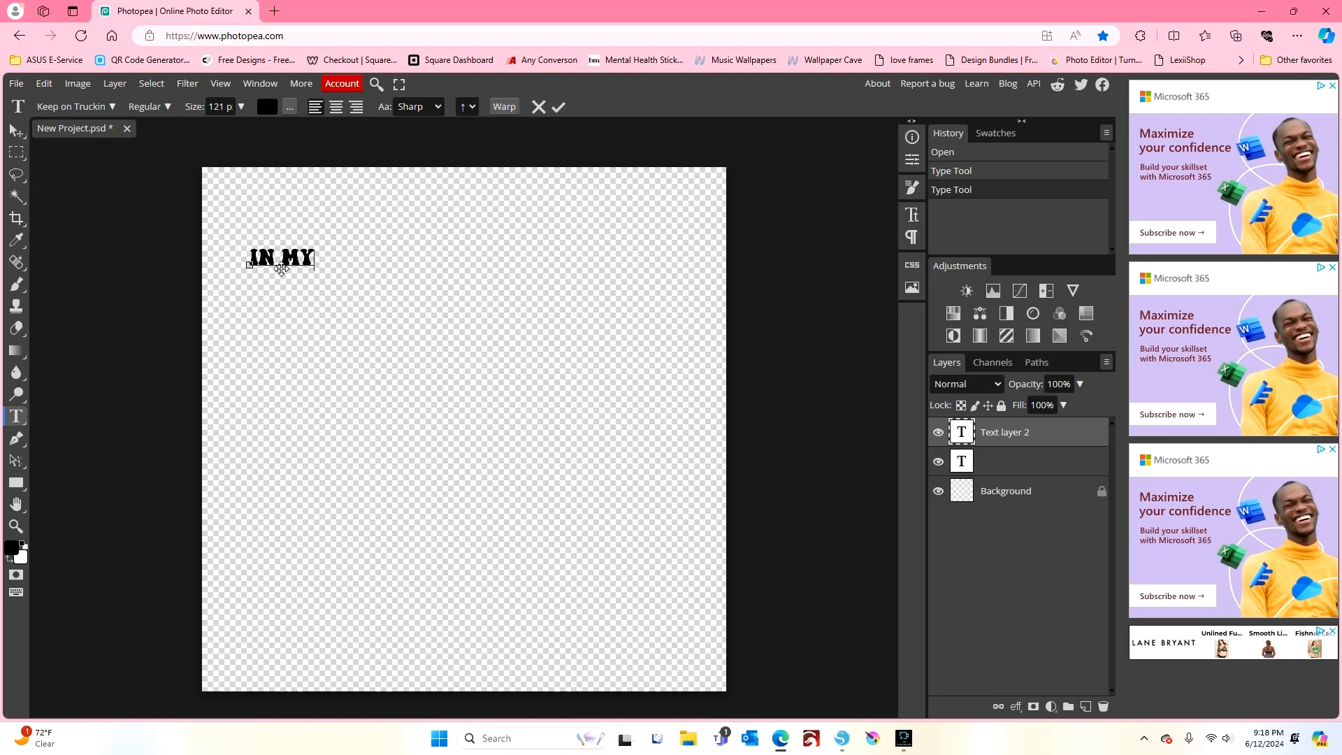
# - Scale the "IN MY" text to about 786% and position it across the full width of the canvas's upper edge
pyautogui.click(16, 131)
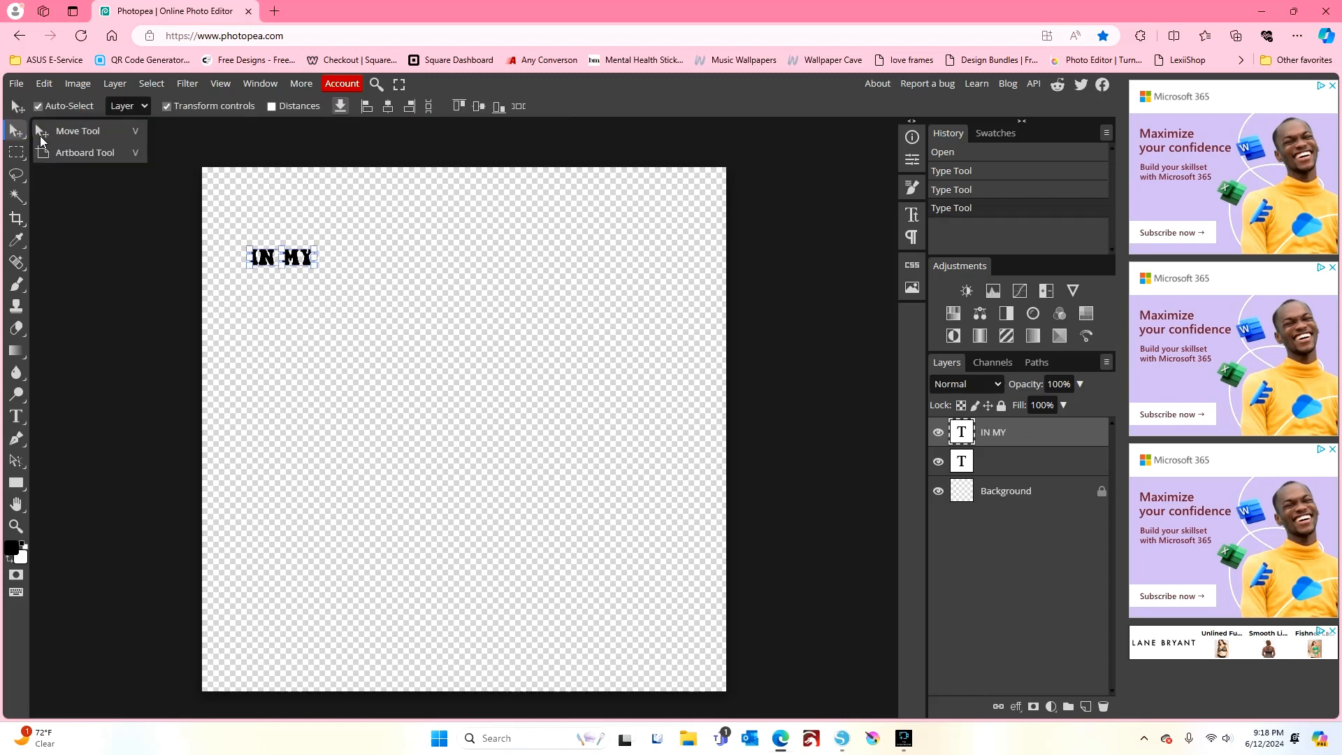
pyautogui.moveTo(312, 267); pyautogui.dragTo(671, 467)
pyautogui.moveTo(657, 347); pyautogui.dragTo(708, 332)
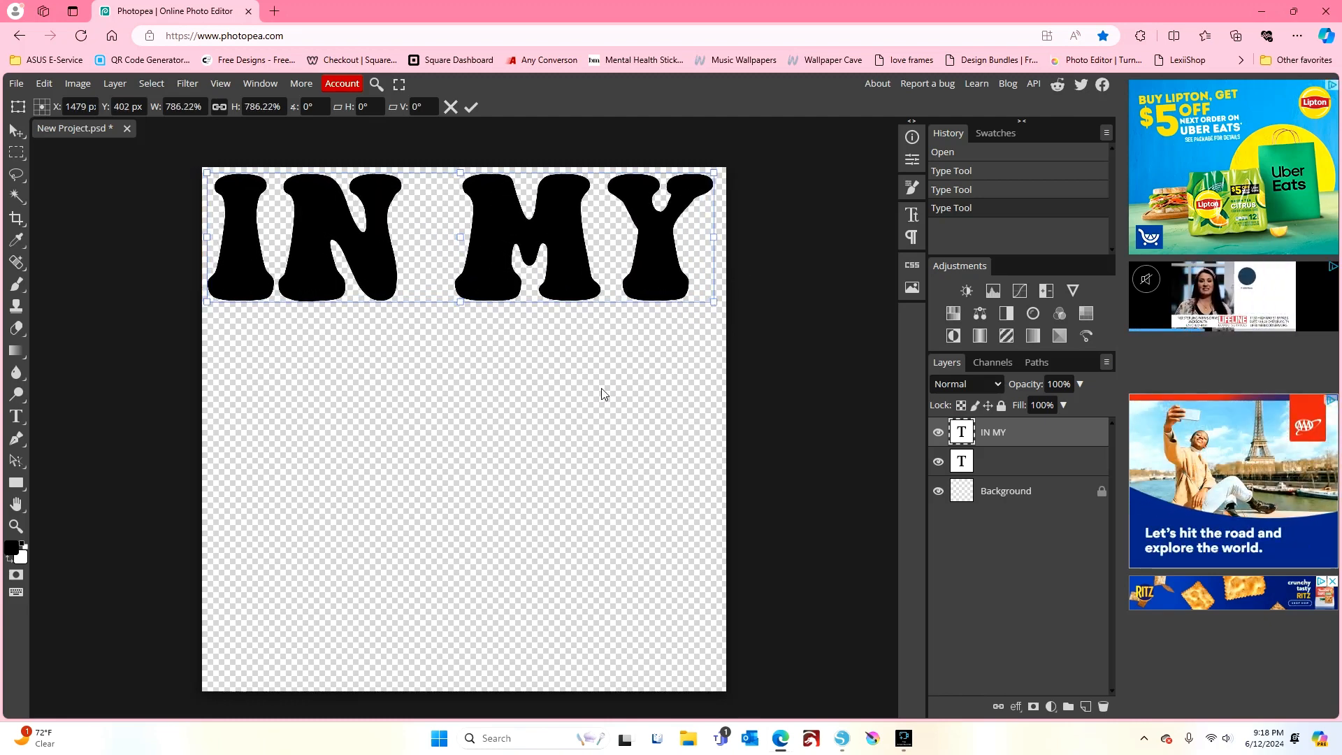
# - Add a separate text layer reading "LEARNING" below "IN MY"
pyautogui.click(17, 416)
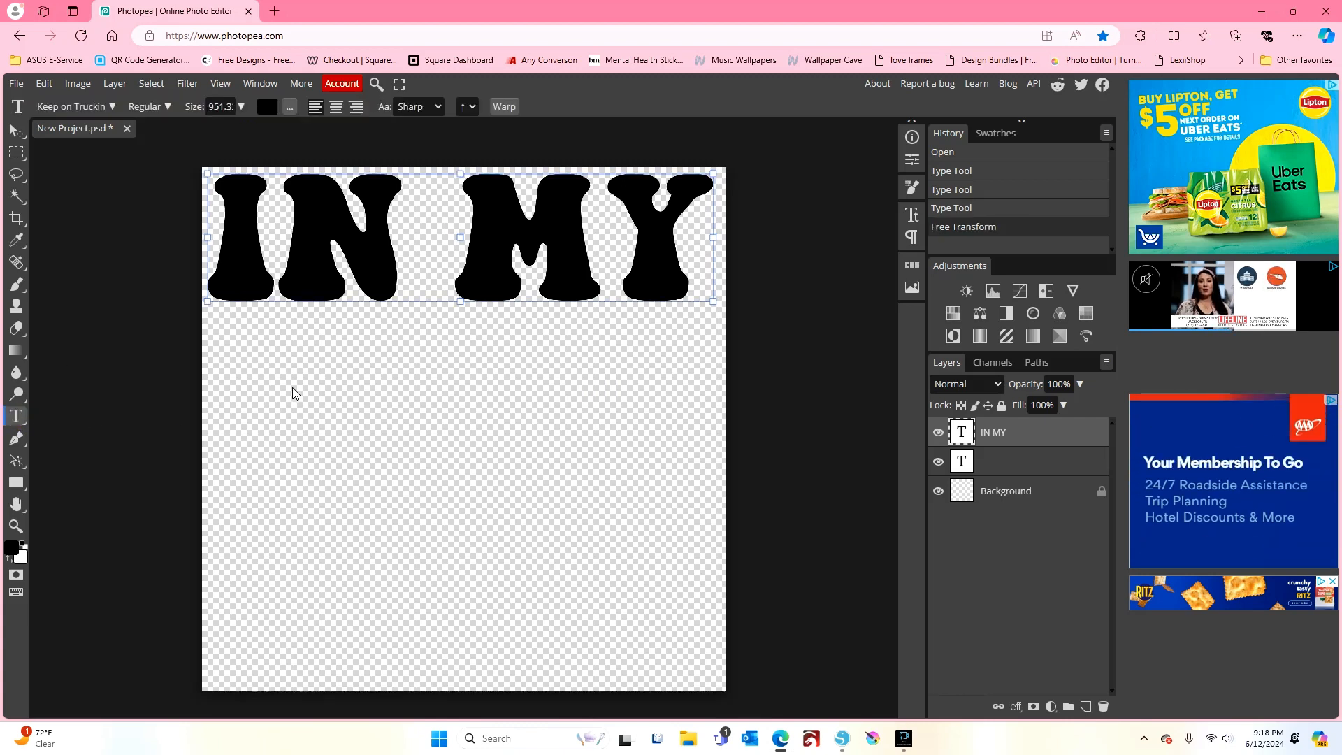
pyautogui.click(293, 389)
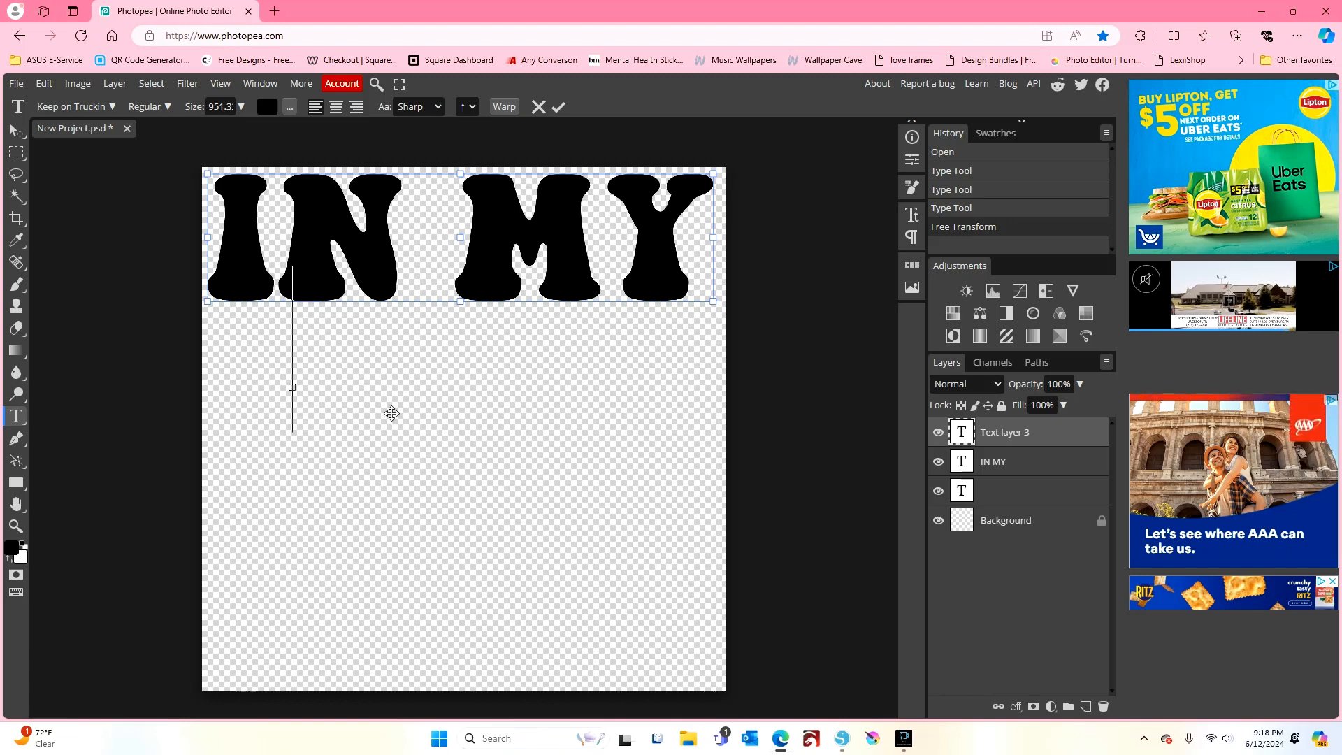
pyautogui.write('LEAR')
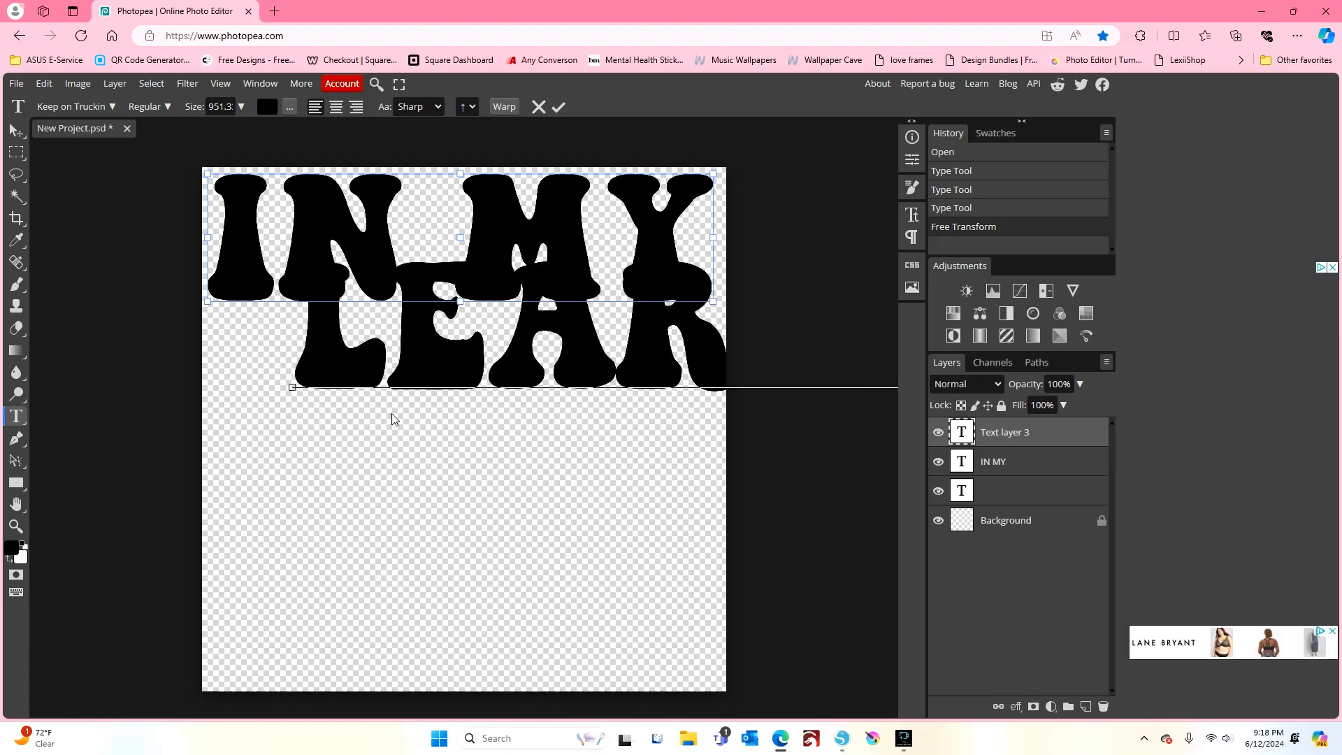
# - Scale the "LEARNING" text to about 58.7% and fit it across the canvas width directly beneath "IN MY"
pyautogui.click(17, 130)
pyautogui.moveTo(440, 365); pyautogui.dragTo(361, 429)
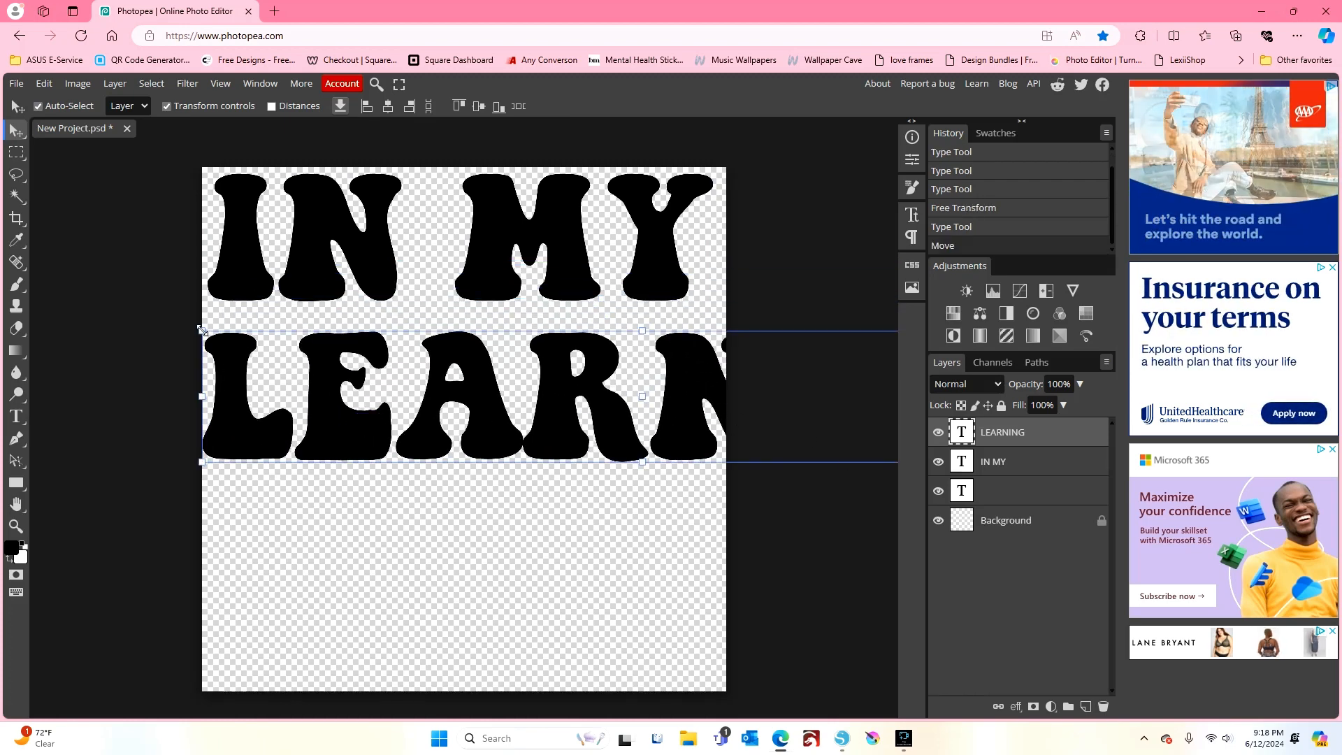
pyautogui.moveTo(202, 341); pyautogui.dragTo(381, 395)
pyautogui.moveTo(607, 436); pyautogui.dragTo(333, 376)
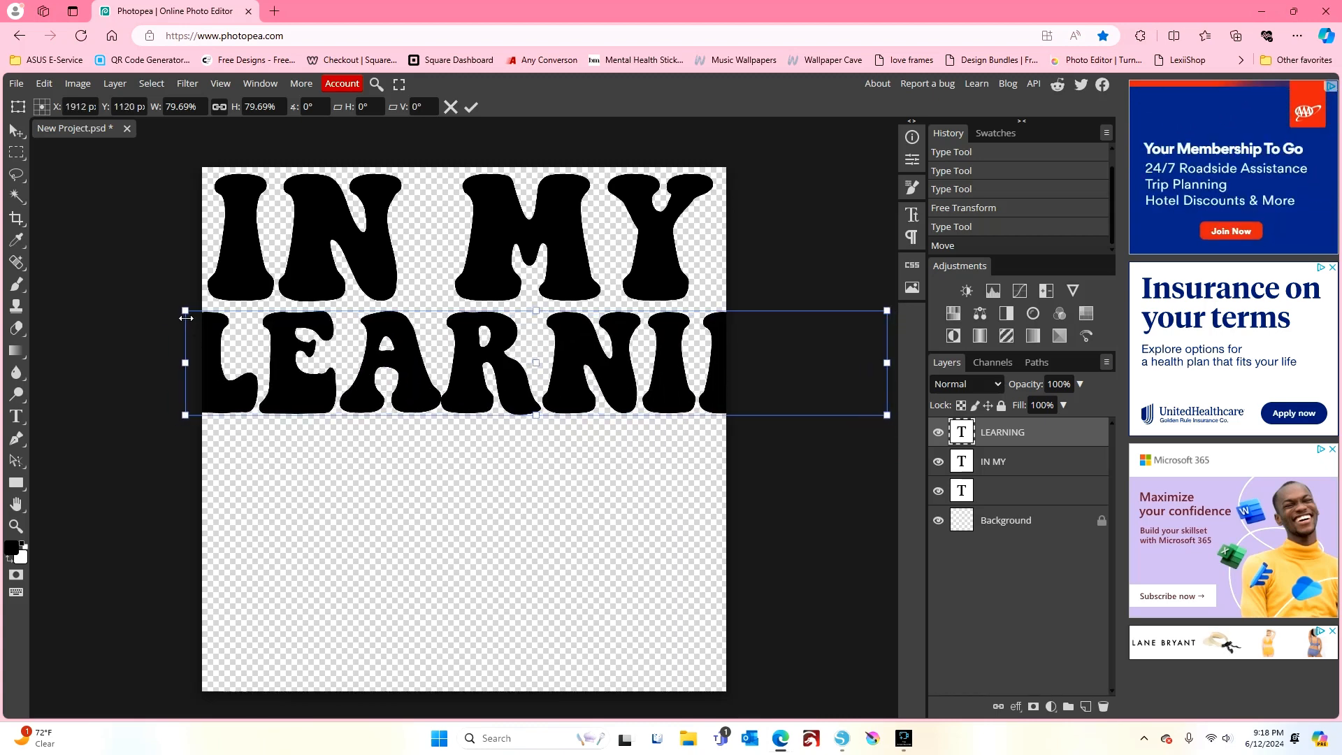
pyautogui.moveTo(185, 311); pyautogui.dragTo(320, 331)
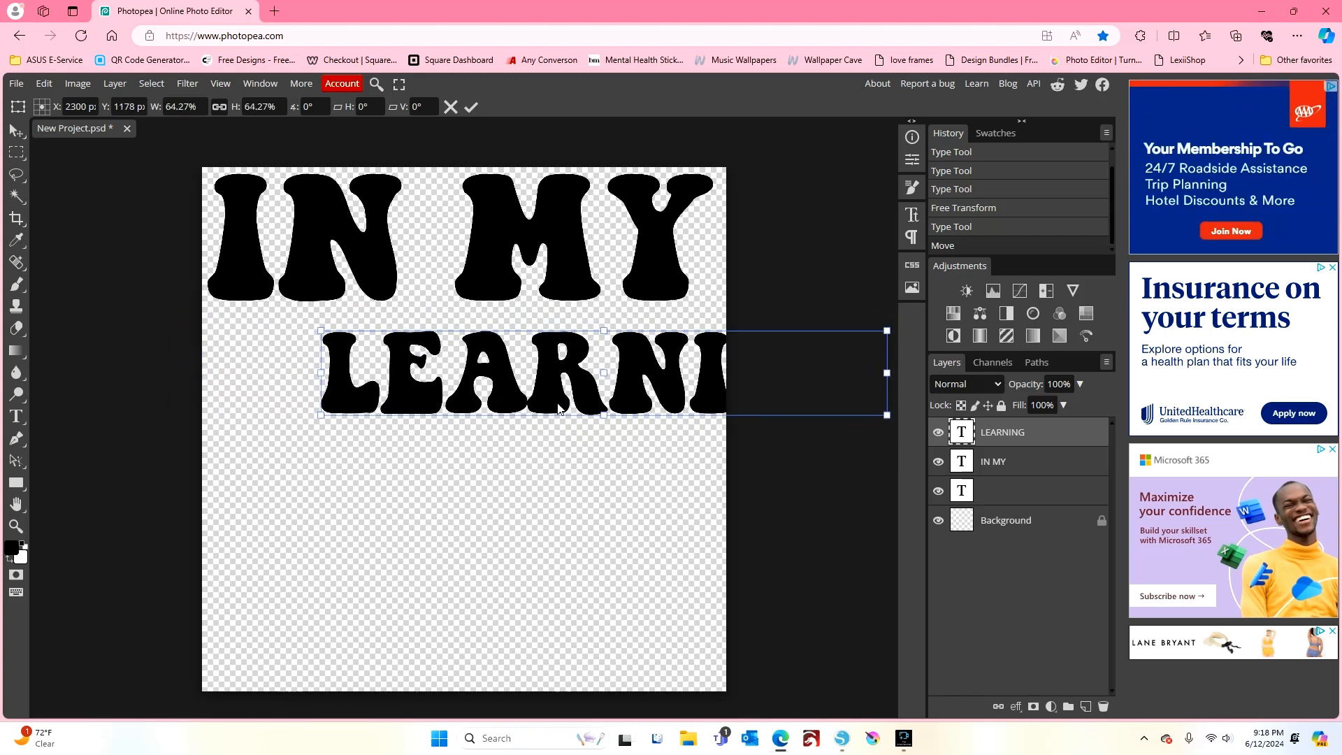
pyautogui.moveTo(559, 409); pyautogui.dragTo(468, 384)
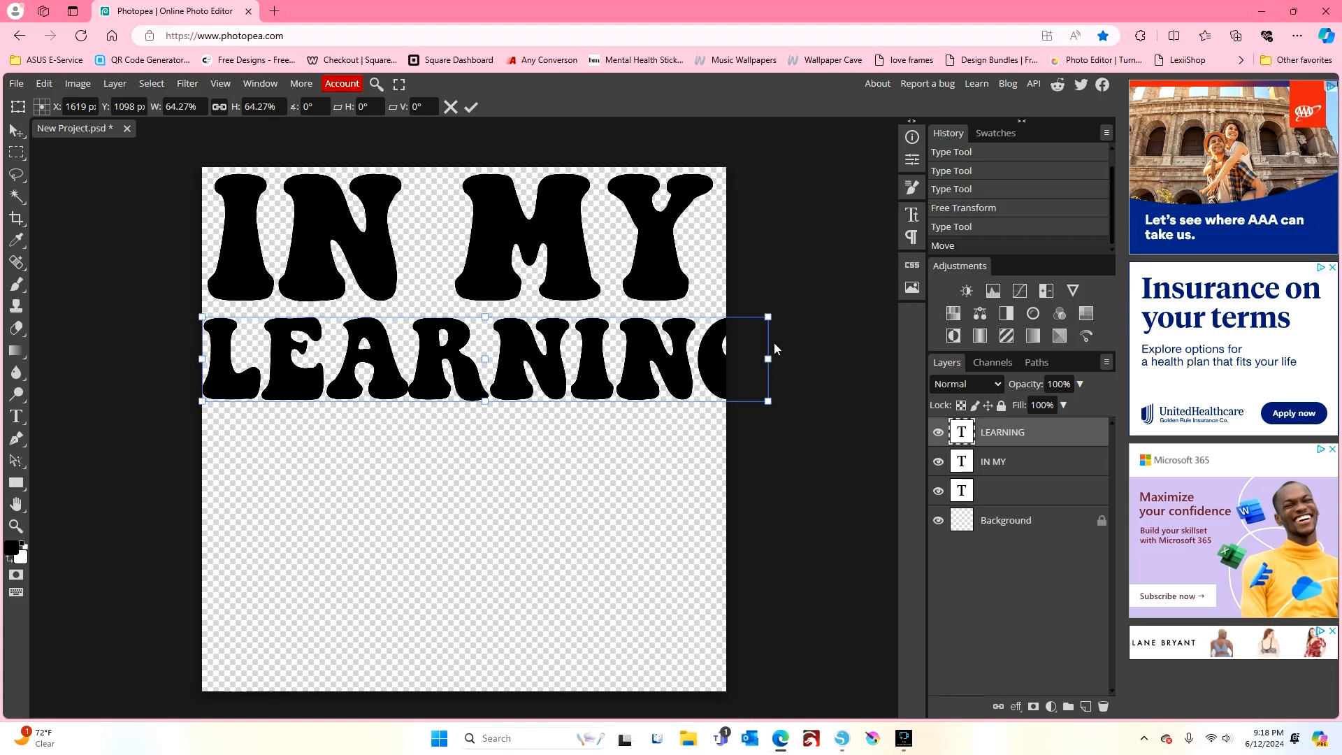
pyautogui.moveTo(771, 313); pyautogui.dragTo(719, 316)
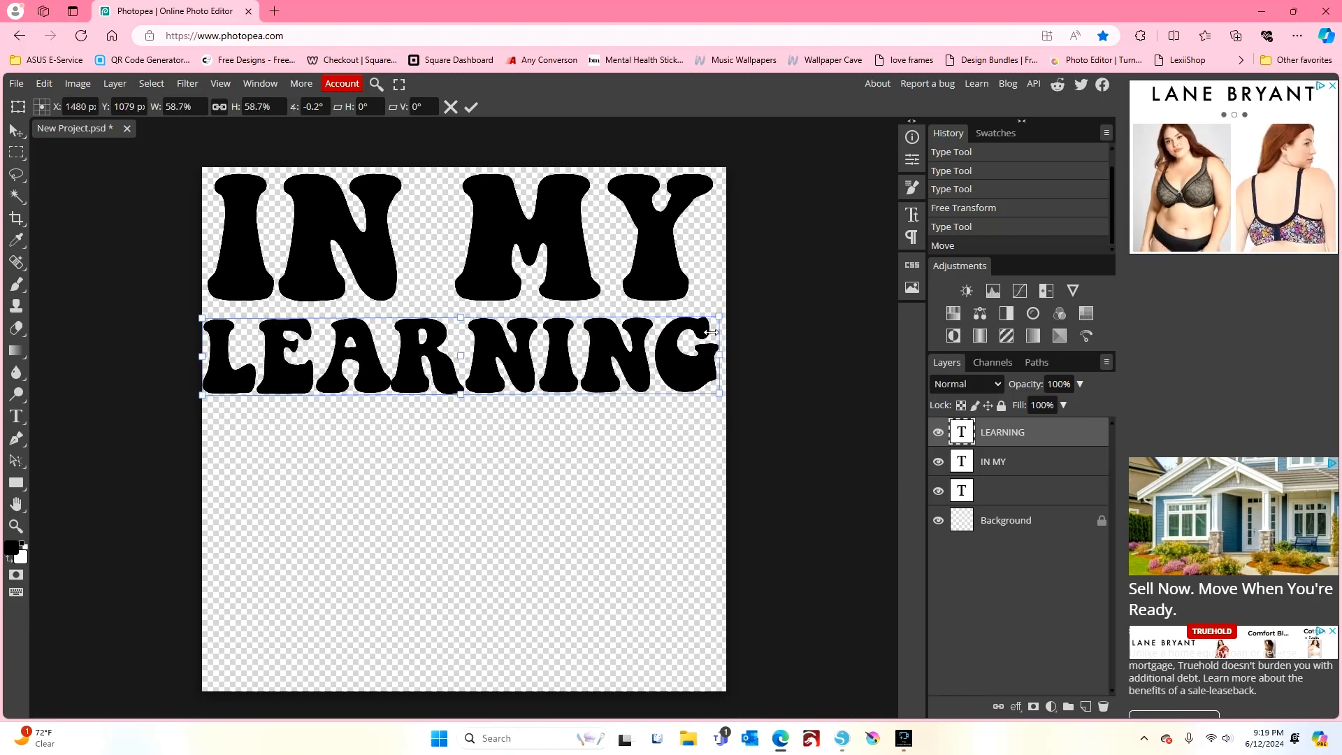
pyautogui.moveTo(682, 369); pyautogui.dragTo(685, 365)
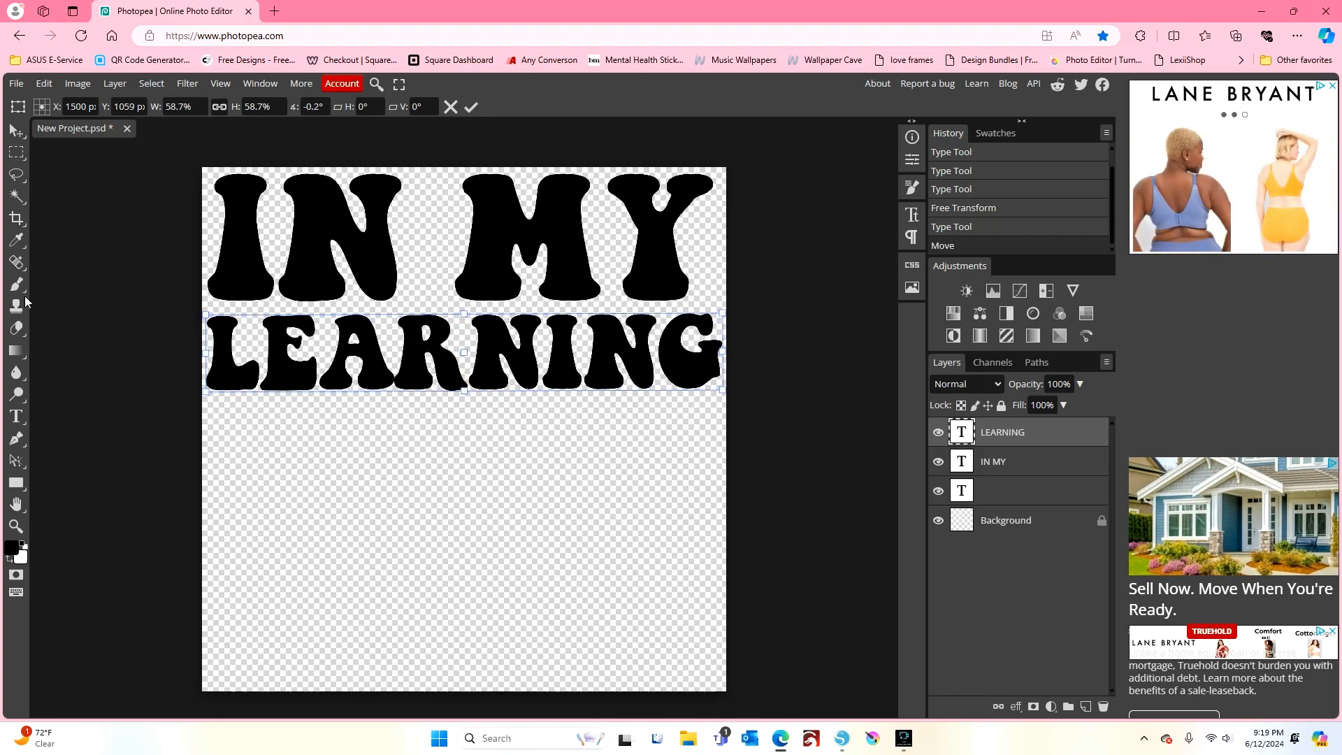
pyautogui.click(16, 416)
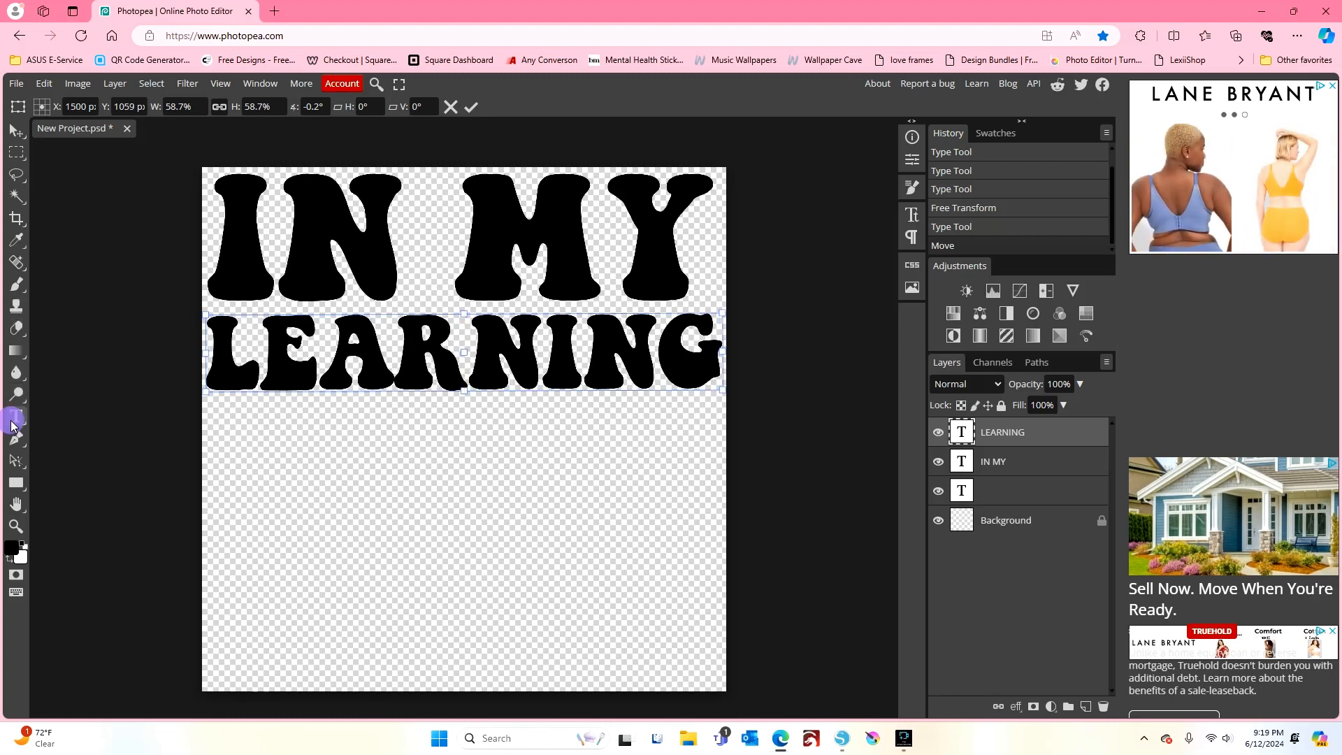
pyautogui.click(309, 459)
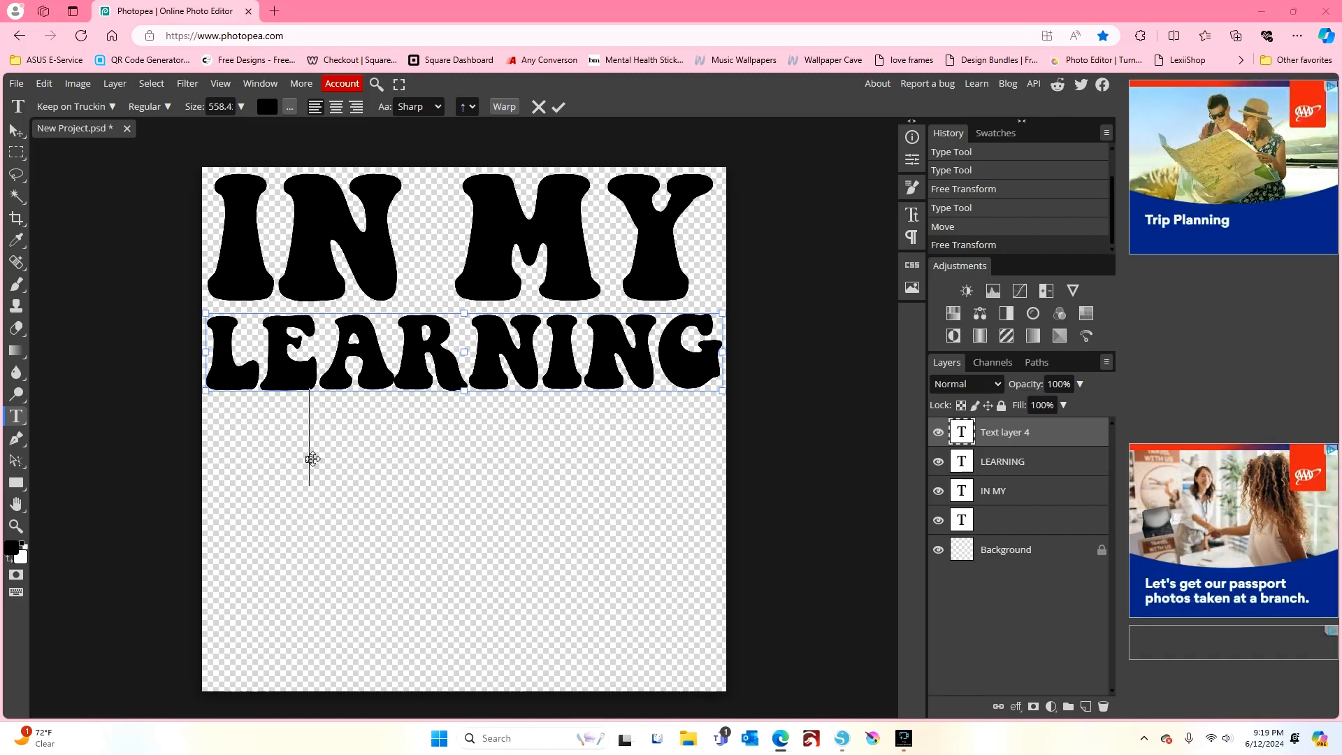
pyautogui.moveTo(309, 460); pyautogui.dragTo(291, 502)
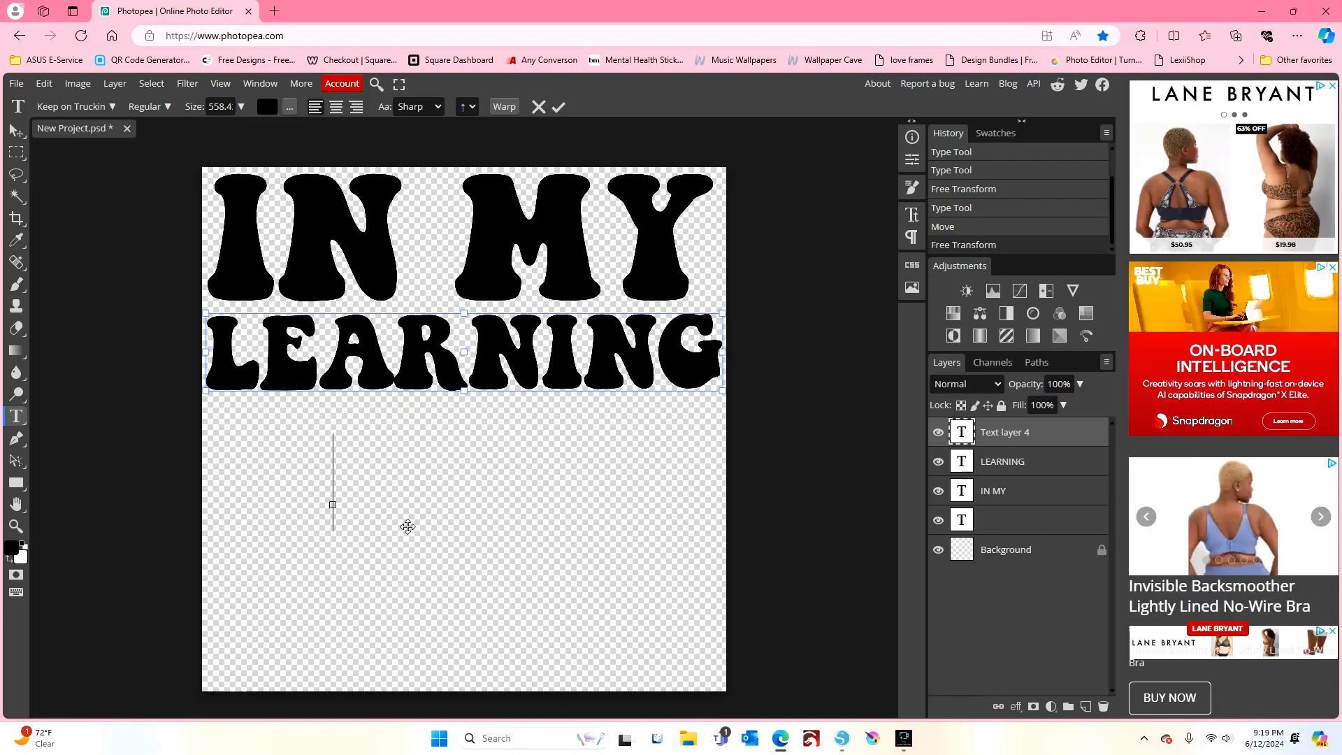
pyautogui.click(996, 434)
pyautogui.rightClick(995, 435)
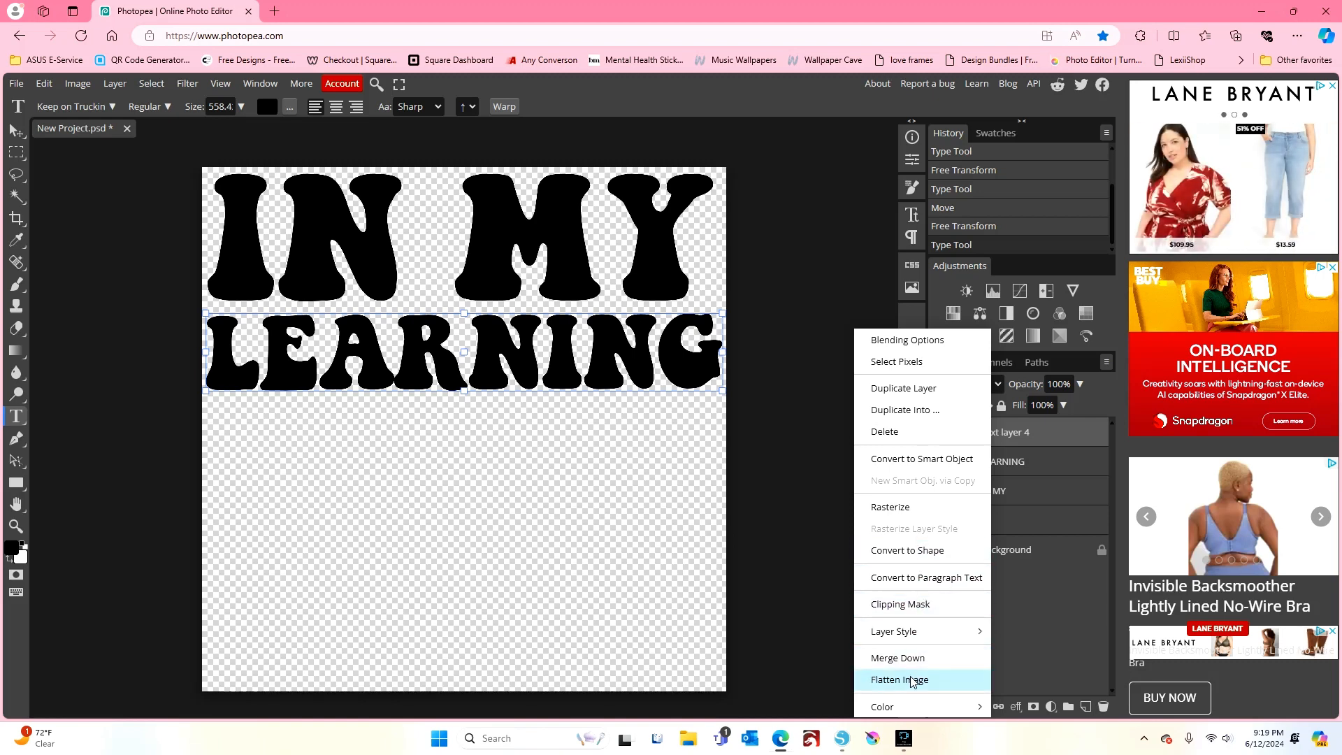
pyautogui.click(886, 431)
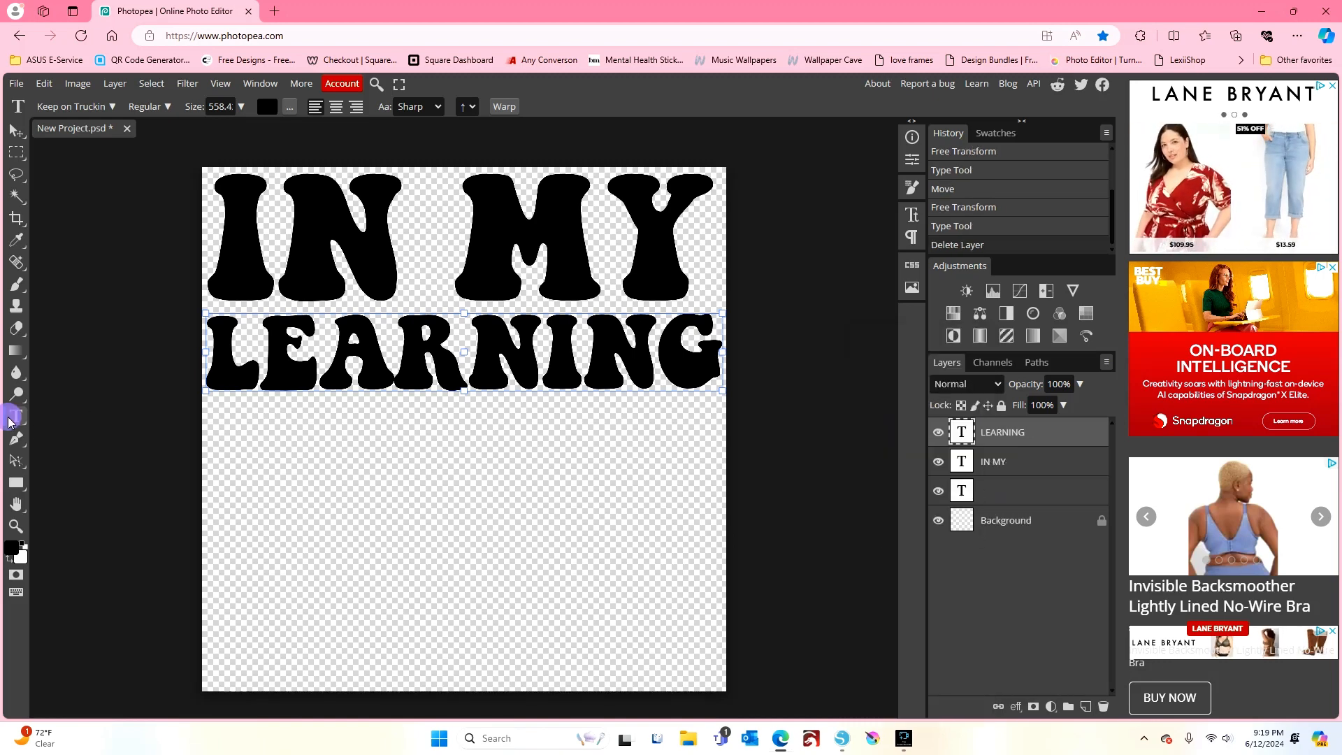
# - Add a separate text layer reading "ERA" in the empty area below "LEARNING"
pyautogui.click(339, 497)
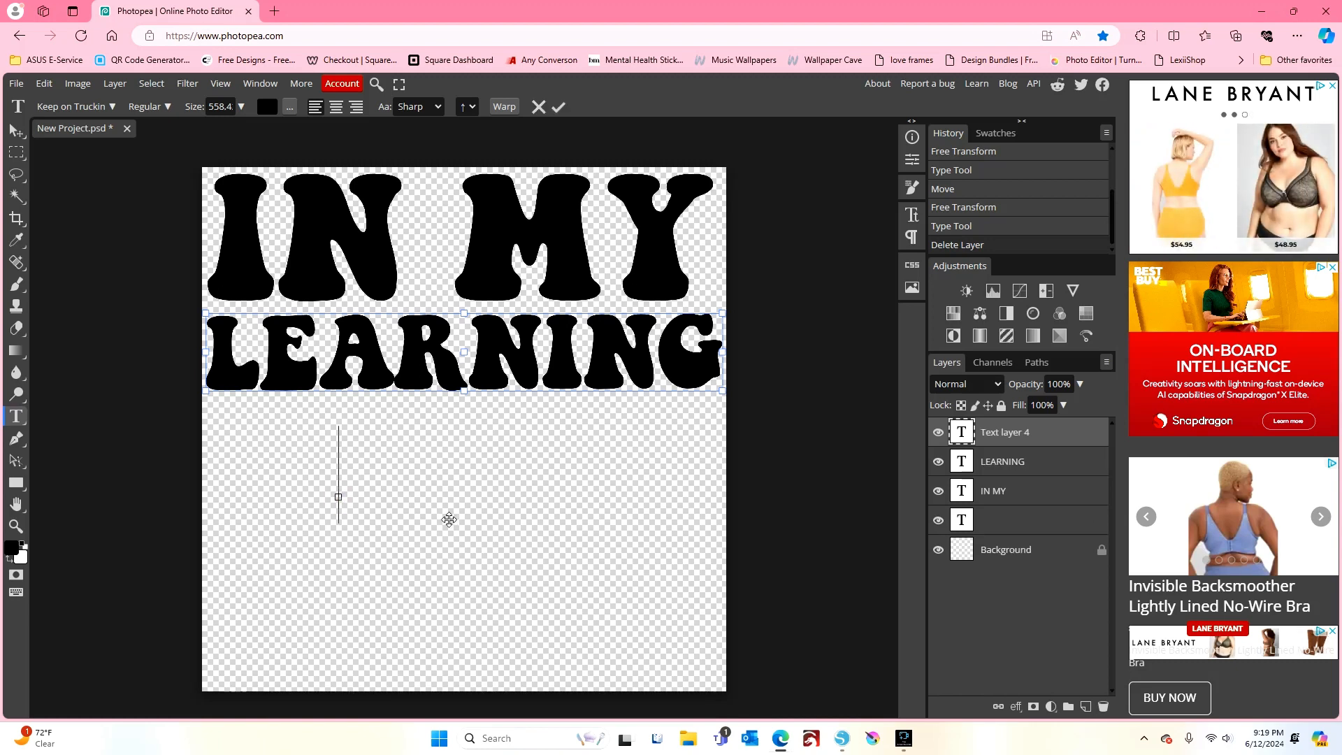
pyautogui.write('EE')
pyautogui.press('BackSpace')
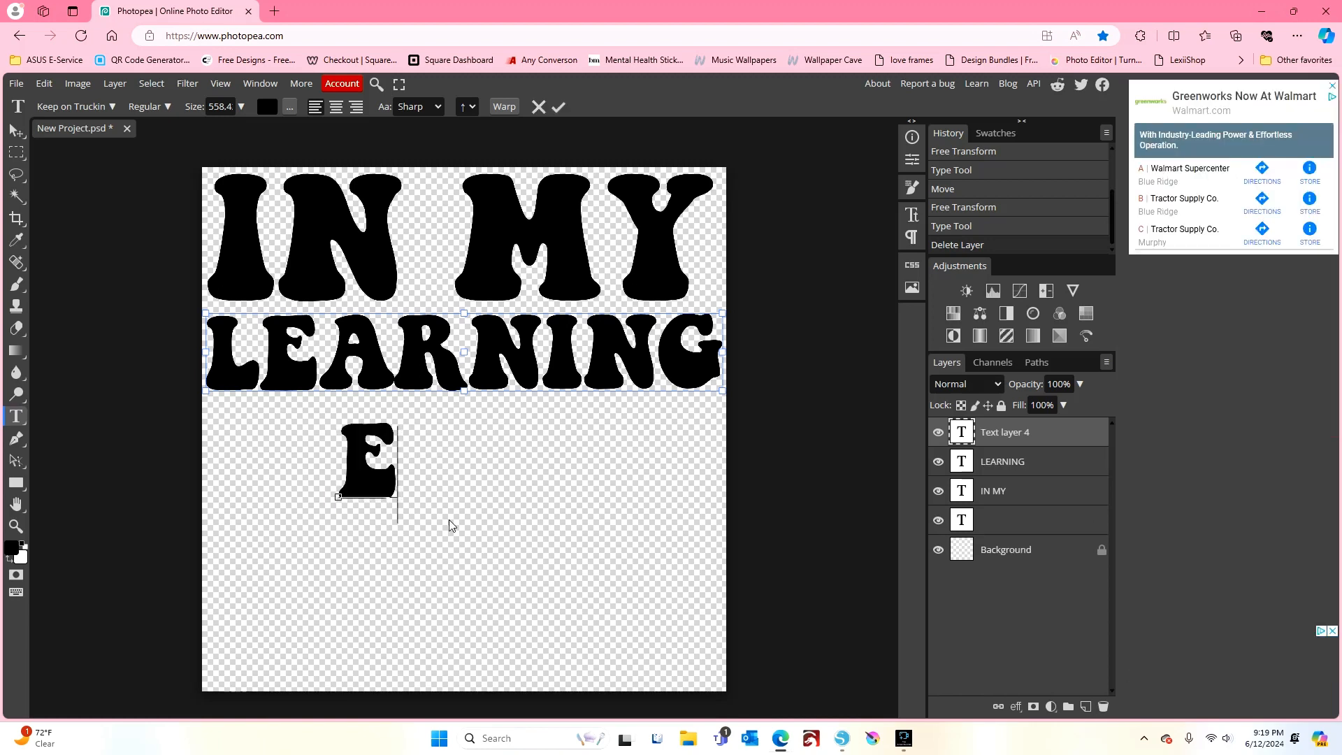
pyautogui.write('RA')
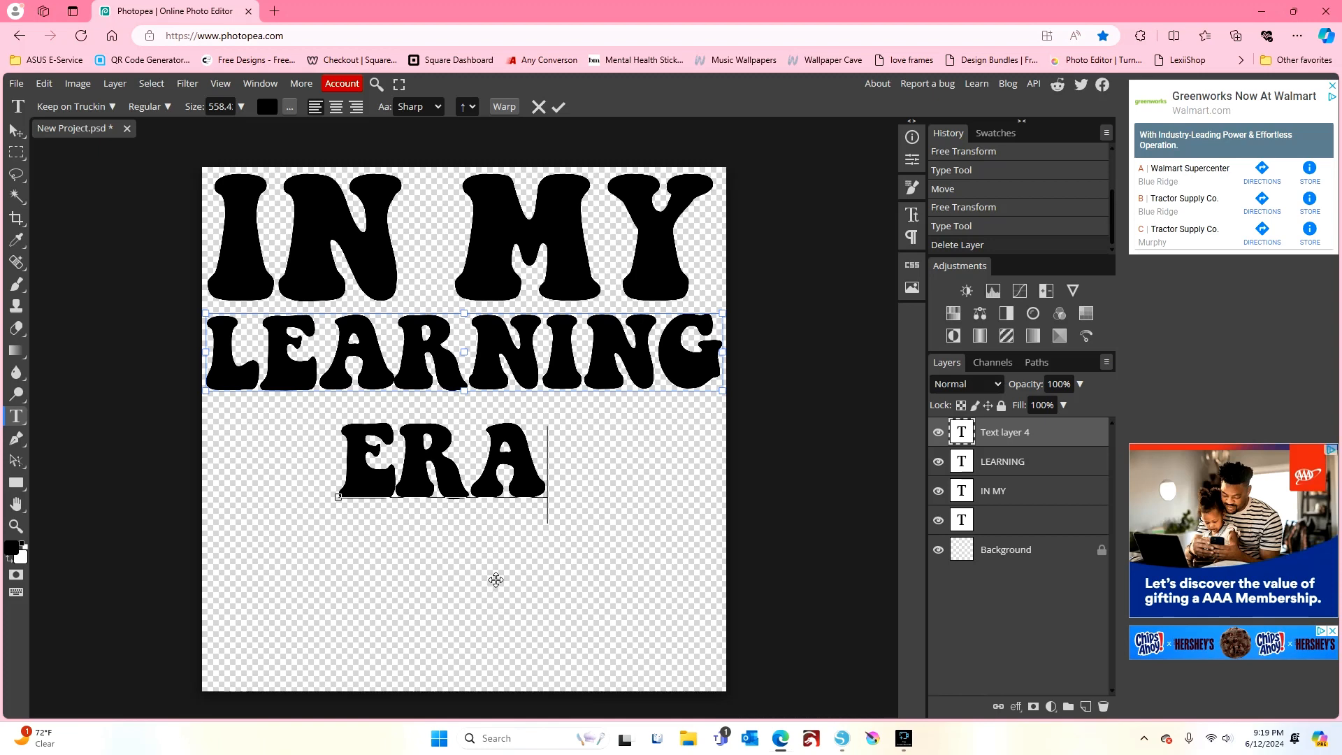
# - Scale the "ERA" text proportionally to about 200.7%, extending it from the canvas's right edge toward the left
pyautogui.click(16, 133)
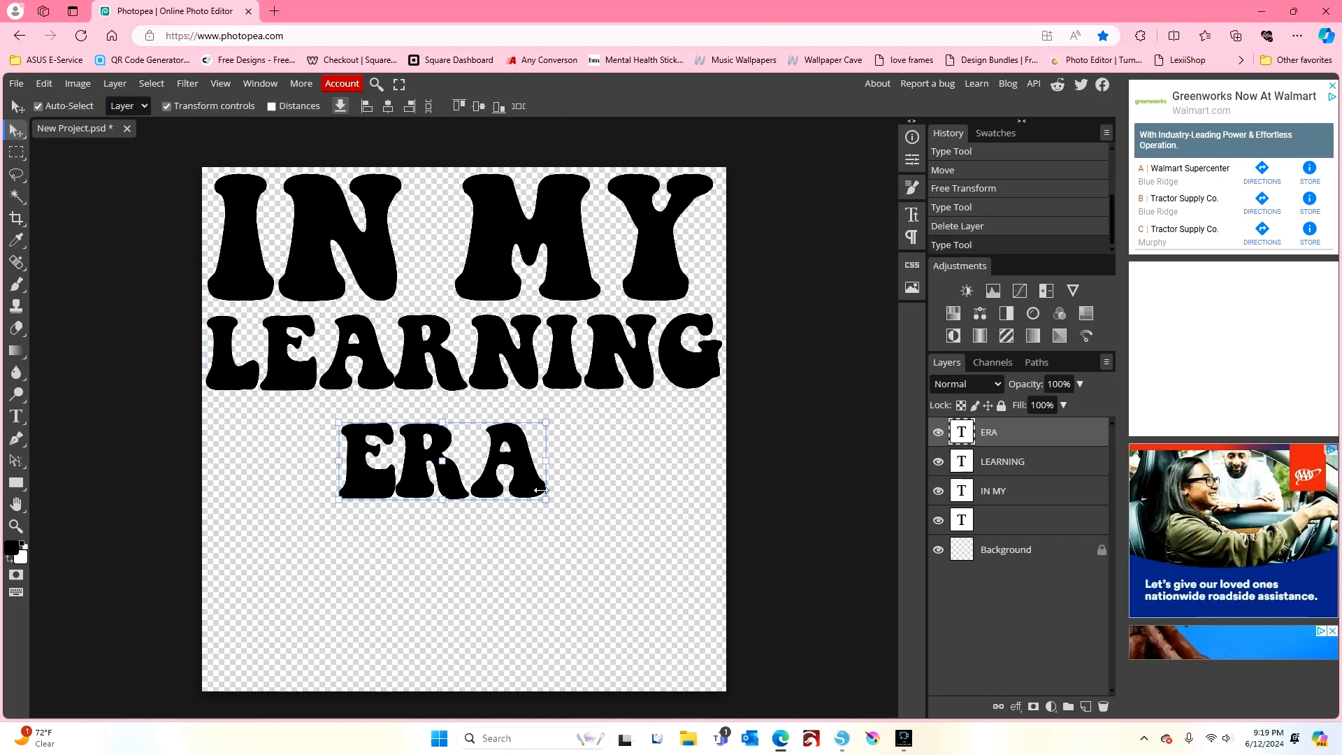
pyautogui.moveTo(543, 501); pyautogui.dragTo(676, 622)
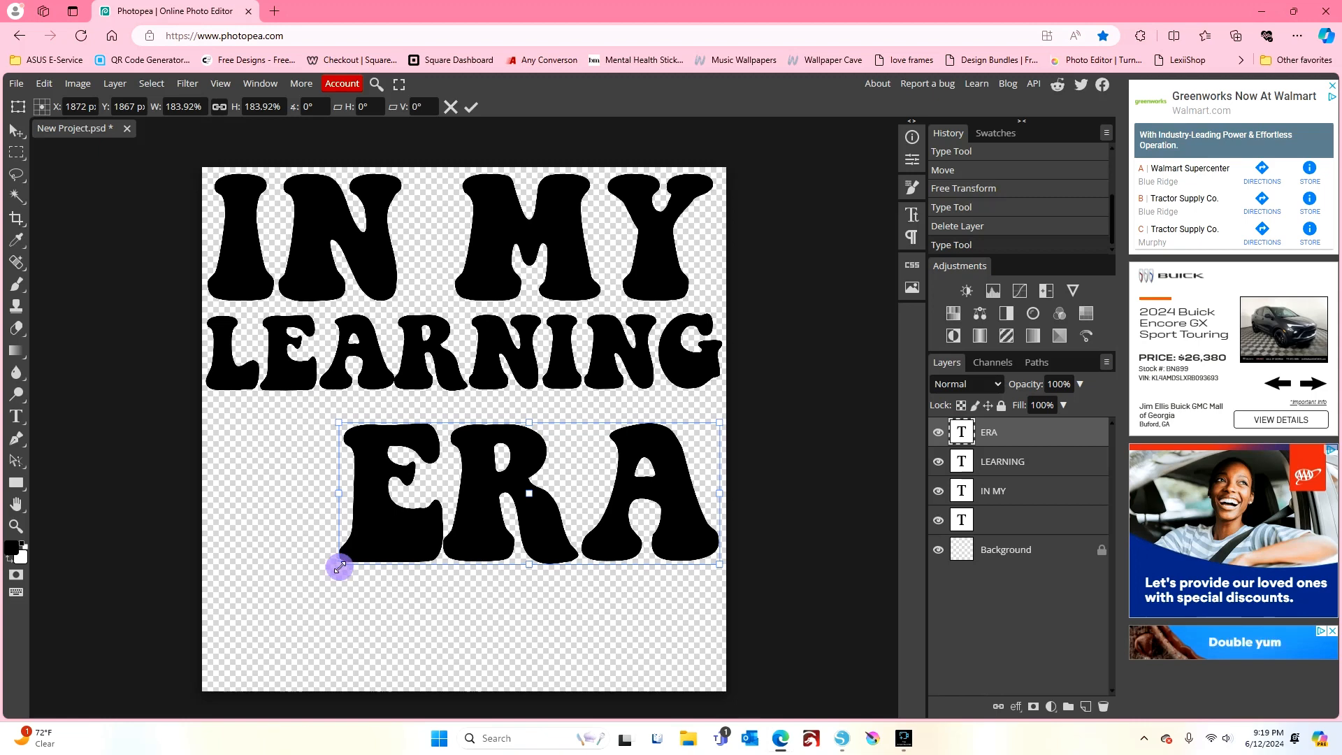
pyautogui.moveTo(340, 567); pyautogui.dragTo(300, 566)
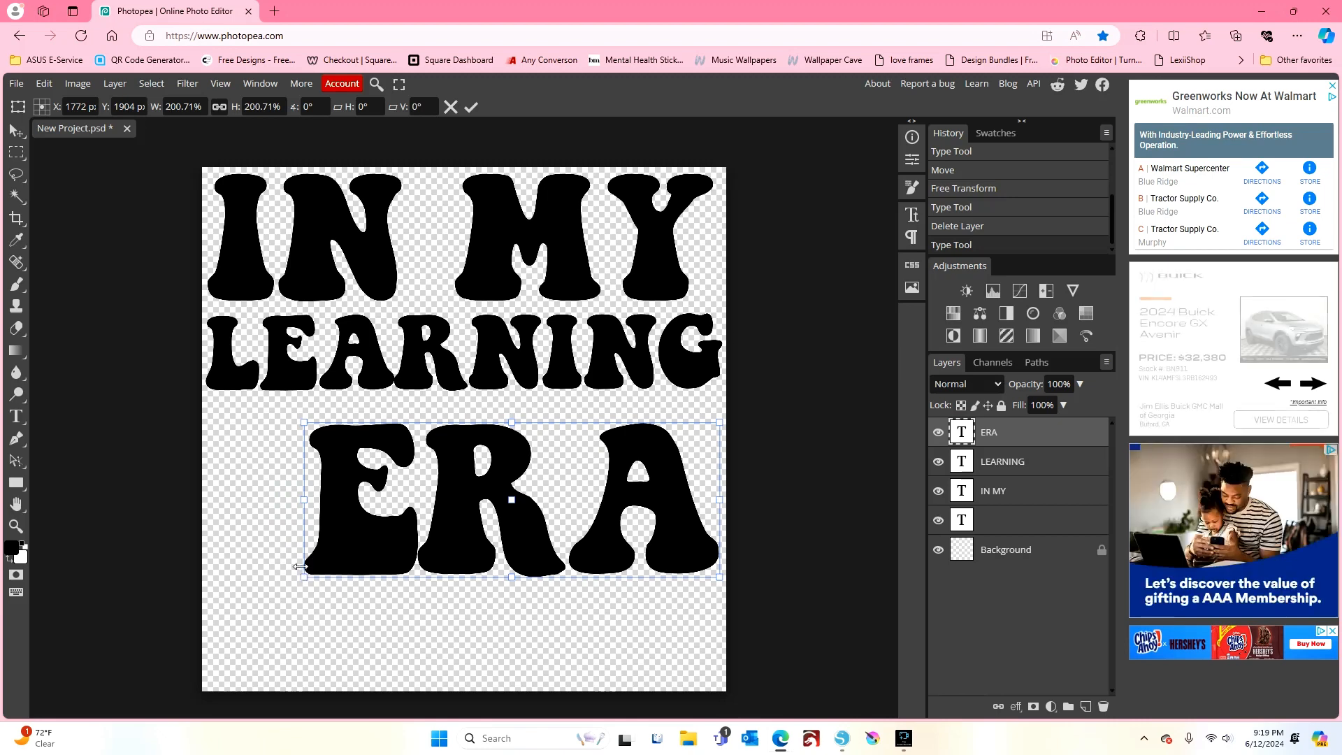
pyautogui.rightClick(369, 545)
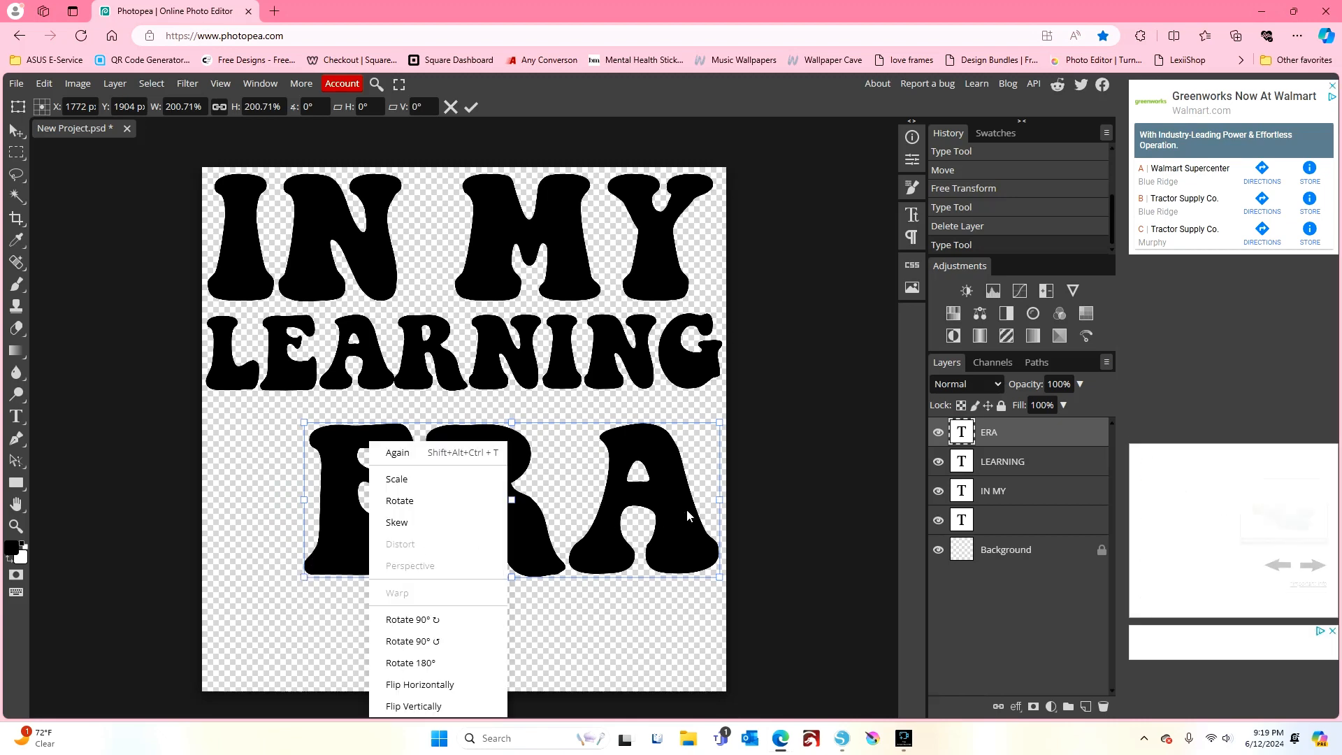
# - Rasterize the "ERA" text layer
pyautogui.click(1006, 433)
pyautogui.rightClick(1006, 434)
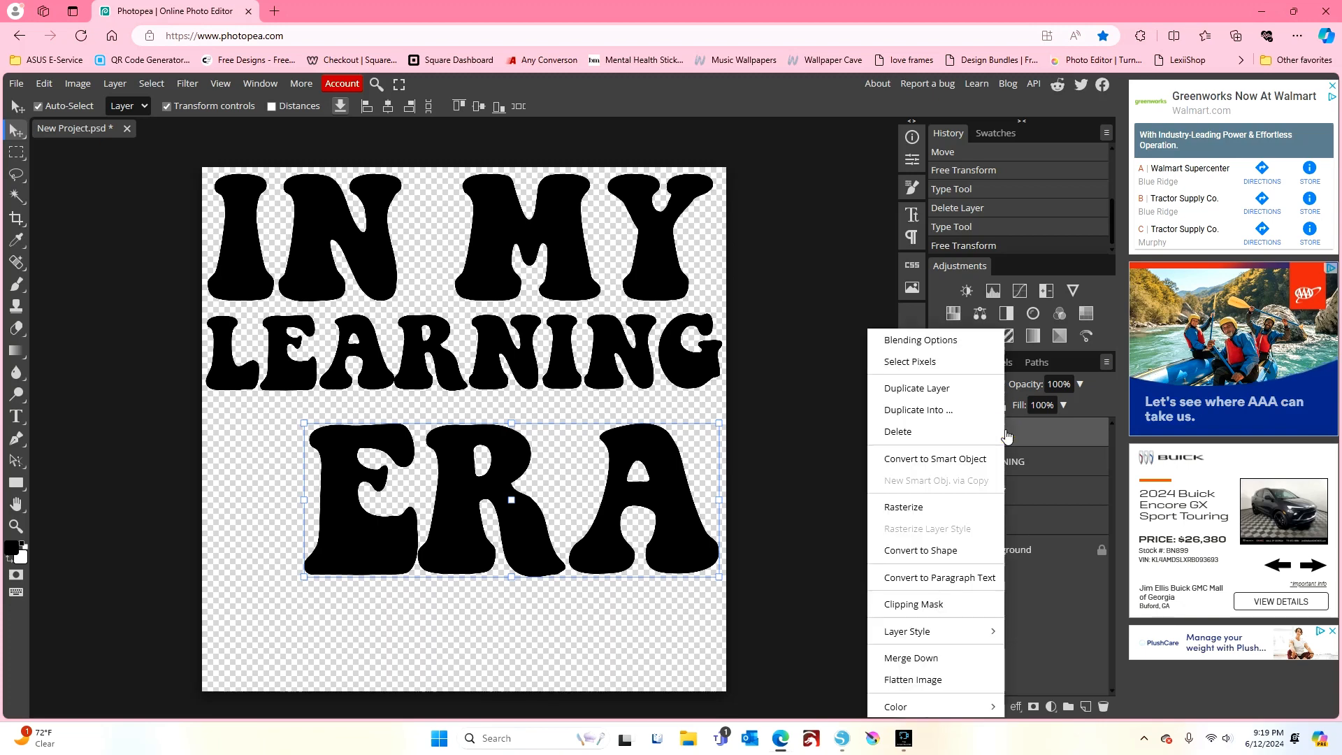
pyautogui.click(931, 516)
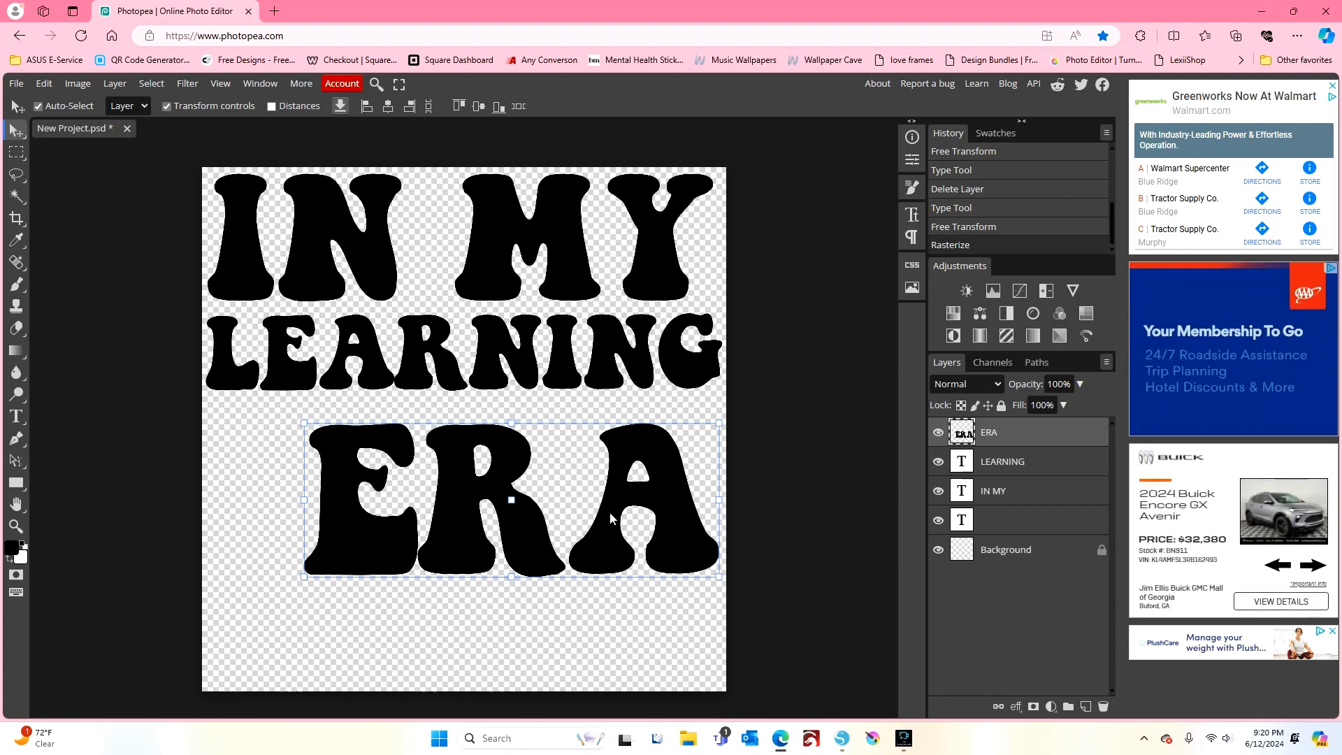
# - Use Free Transform to enlarge the rasterized "ERA" to about 108.4%, extending its left side toward the canvas edge
pyautogui.click(44, 84)
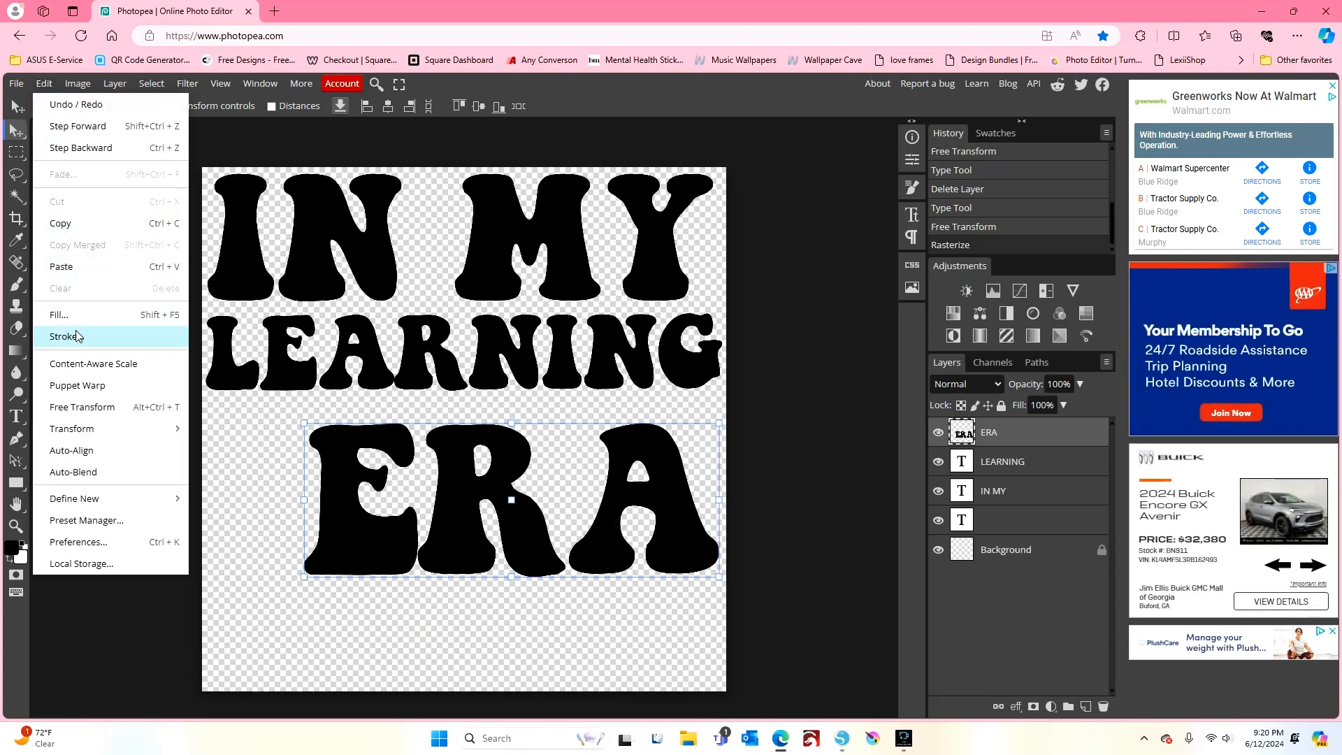
pyautogui.click(89, 407)
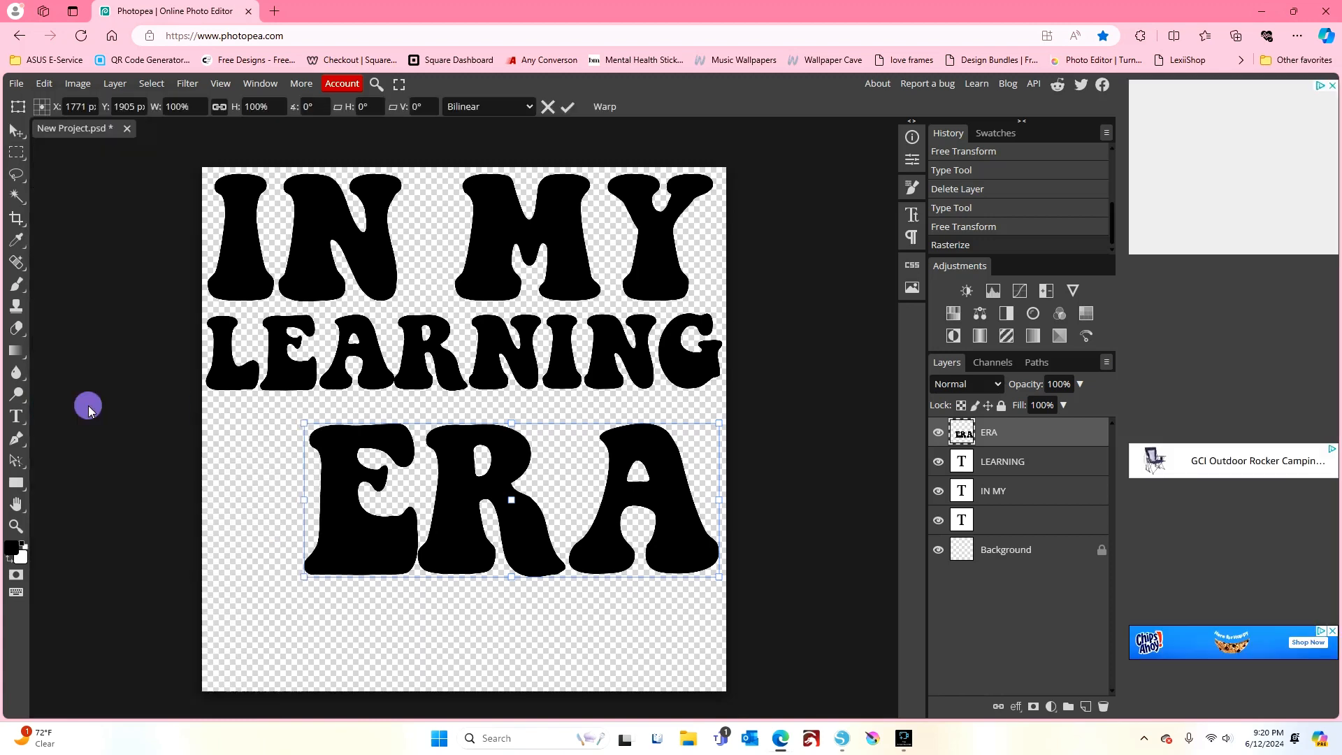
pyautogui.moveTo(304, 500); pyautogui.dragTo(269, 493)
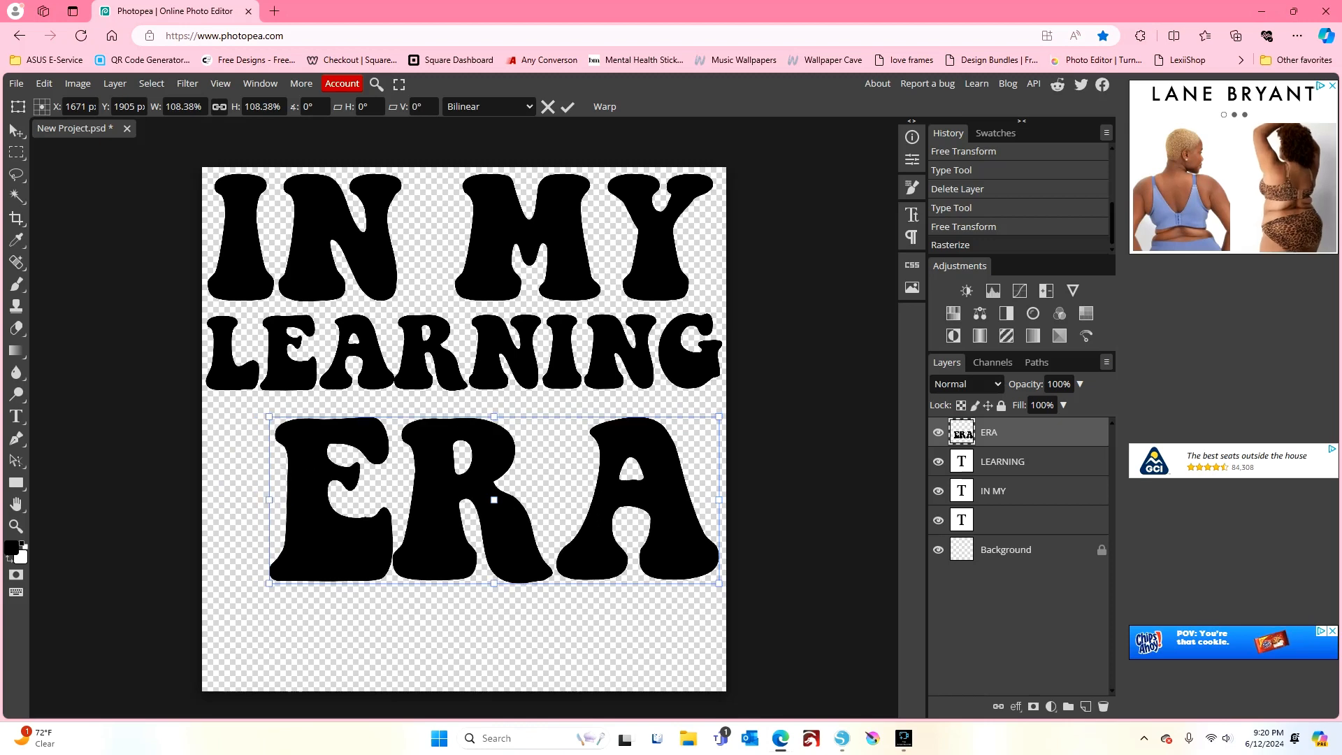
# - Apply a Custom warp to "ERA", pulling all its left-edge points straight out to line up with the left side of "LEARNING"
pyautogui.click(44, 83)
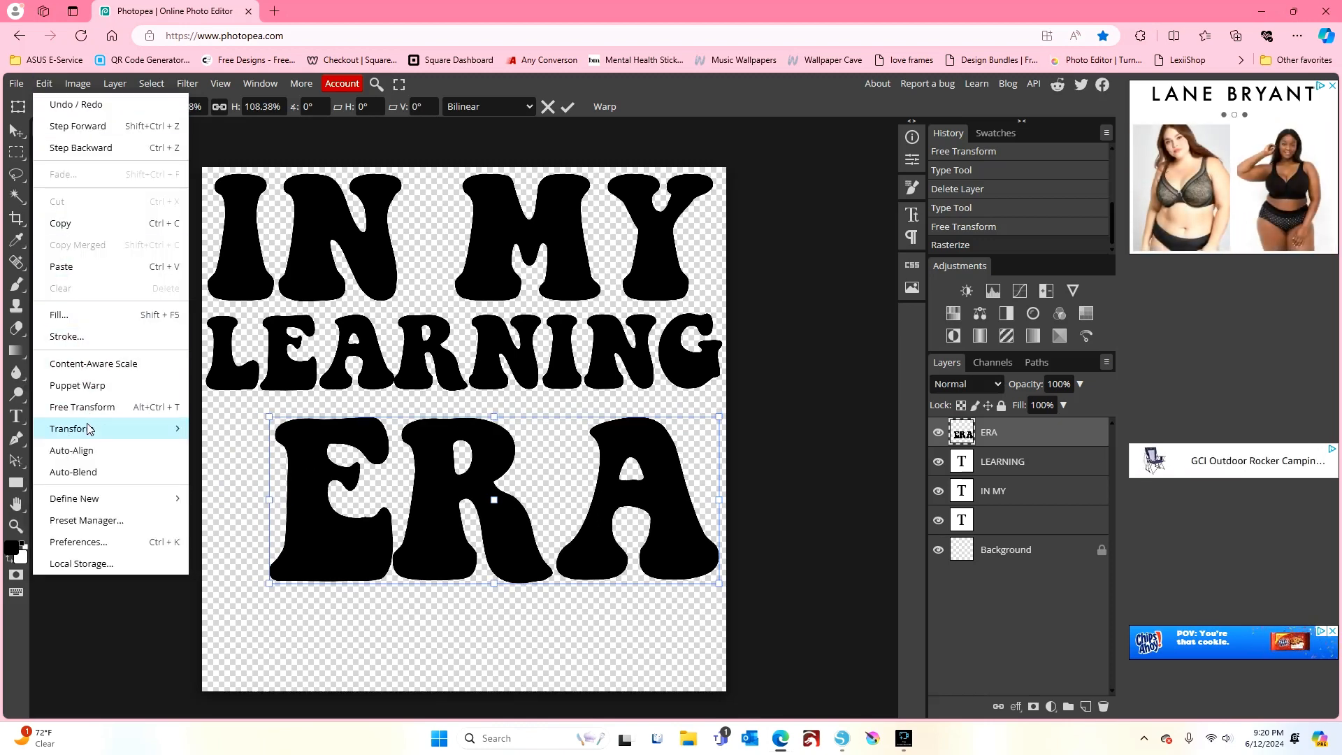
pyautogui.moveTo(89, 429)
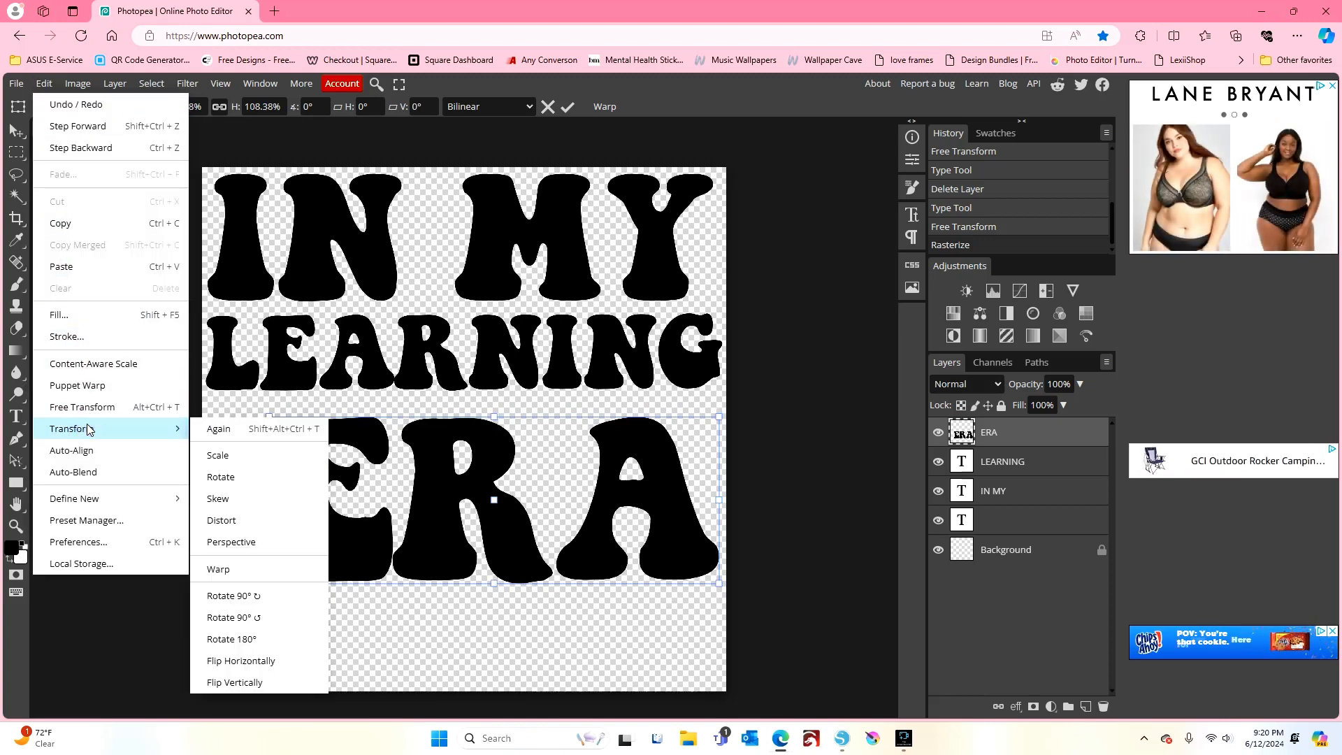
pyautogui.click(253, 570)
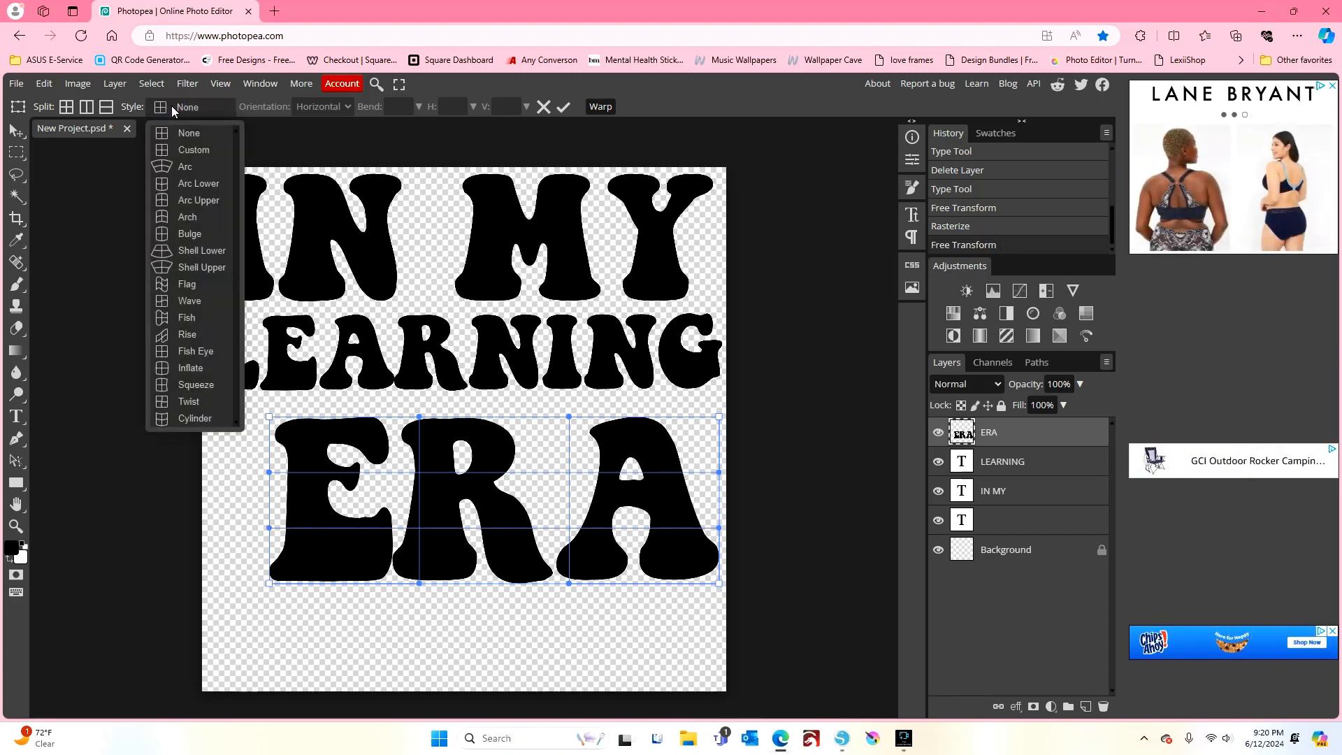
pyautogui.click(186, 151)
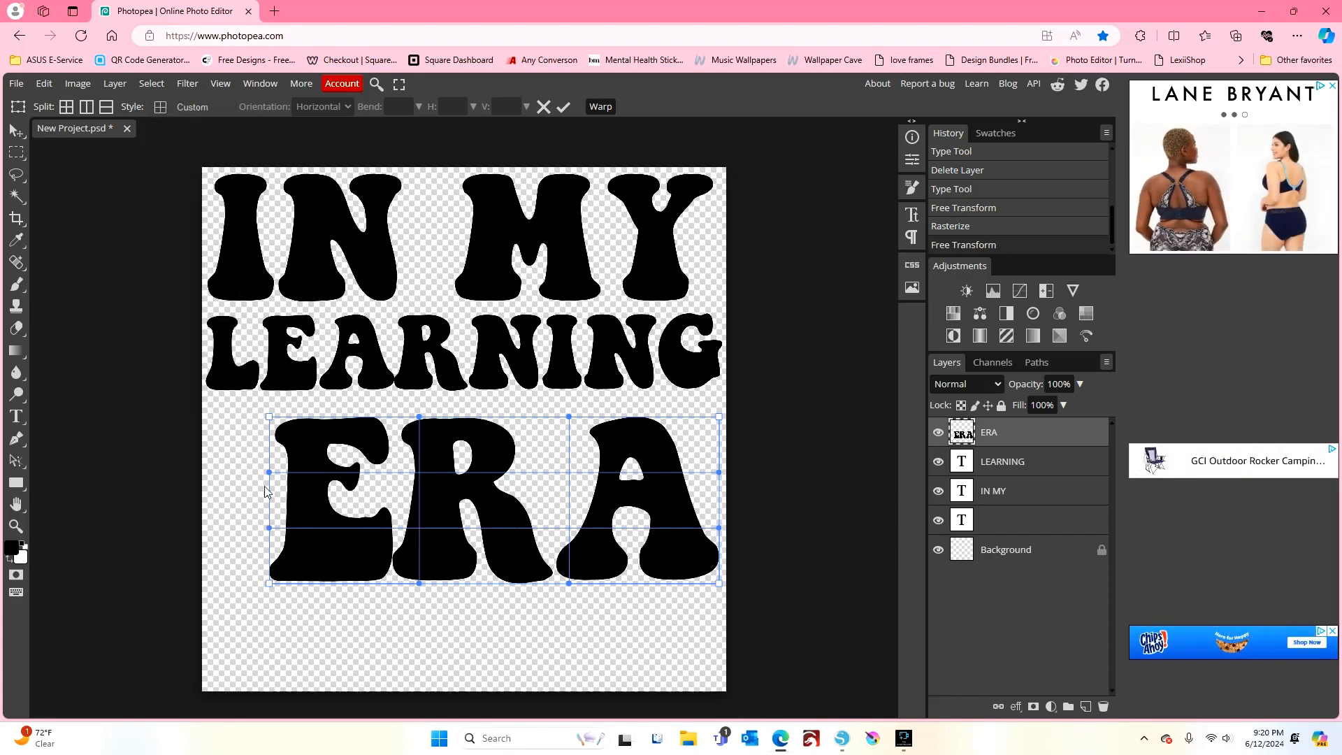
pyautogui.moveTo(269, 417); pyautogui.dragTo(211, 416)
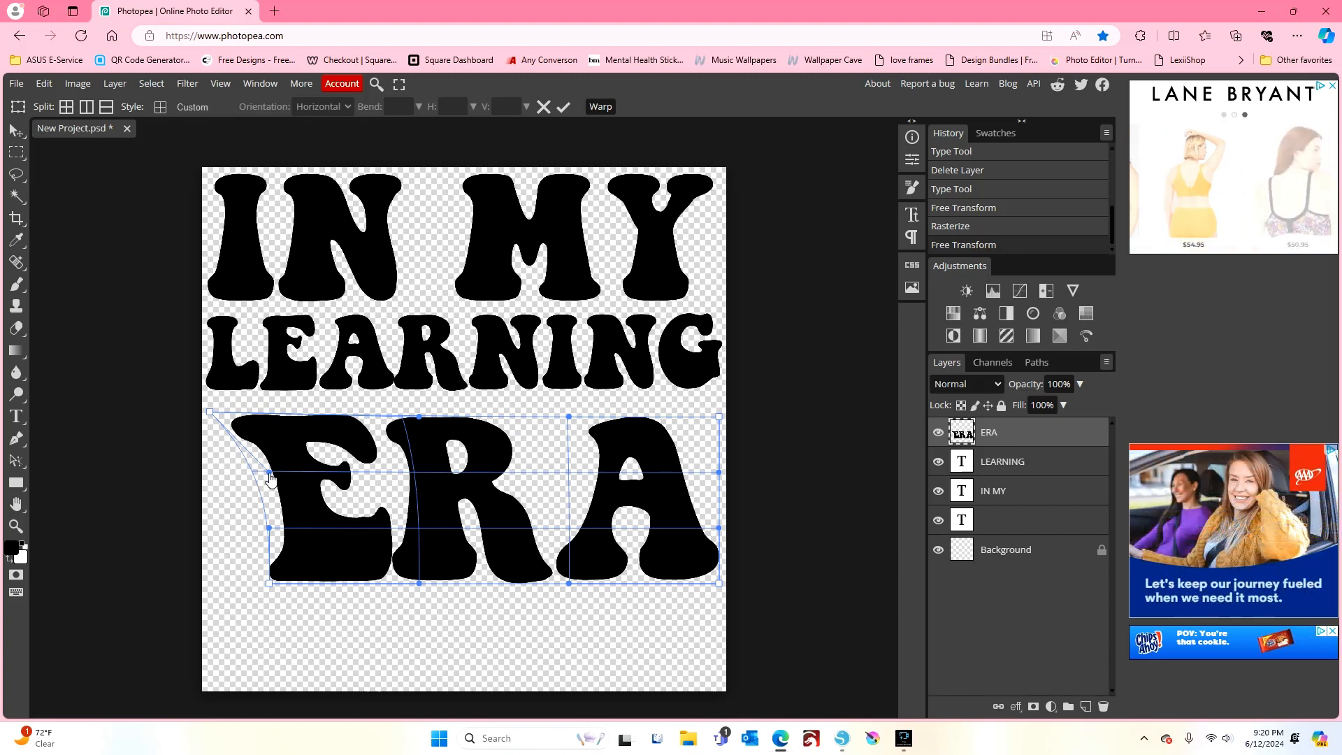
pyautogui.moveTo(267, 473); pyautogui.dragTo(213, 475)
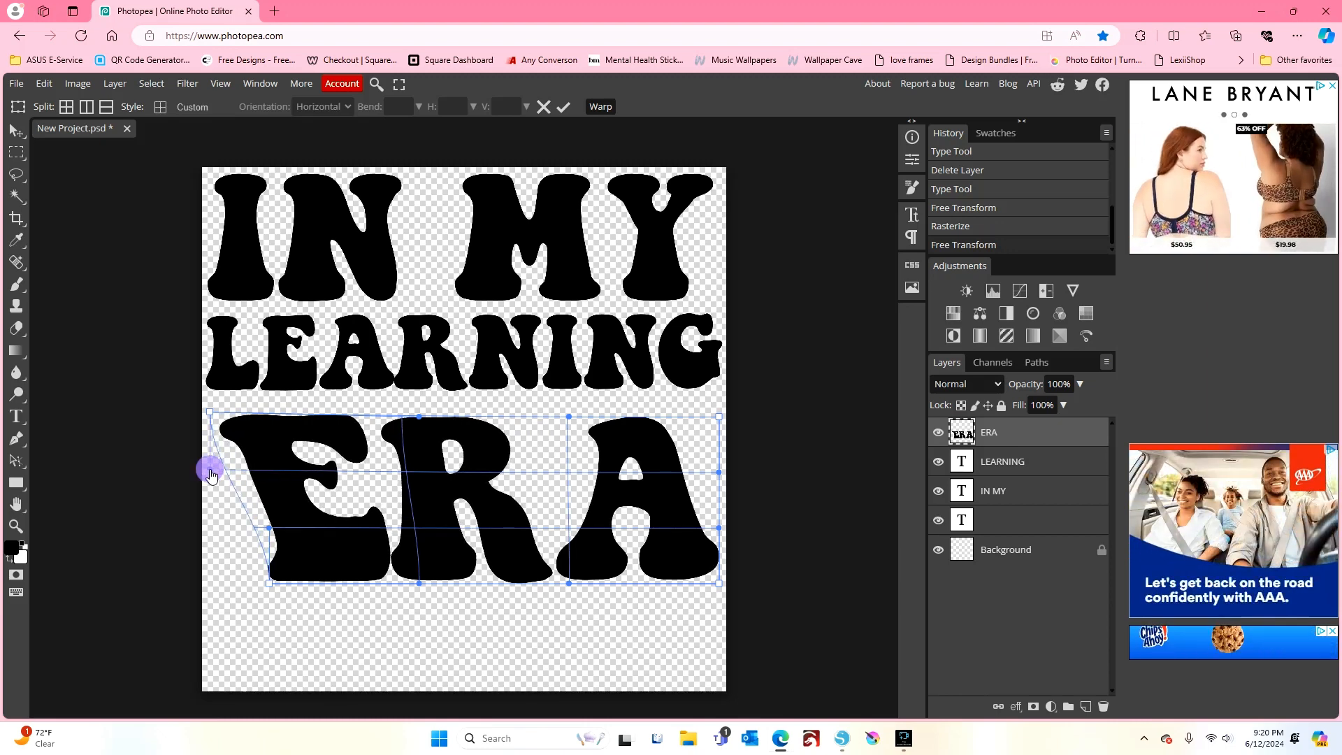
pyautogui.moveTo(269, 532); pyautogui.dragTo(223, 526)
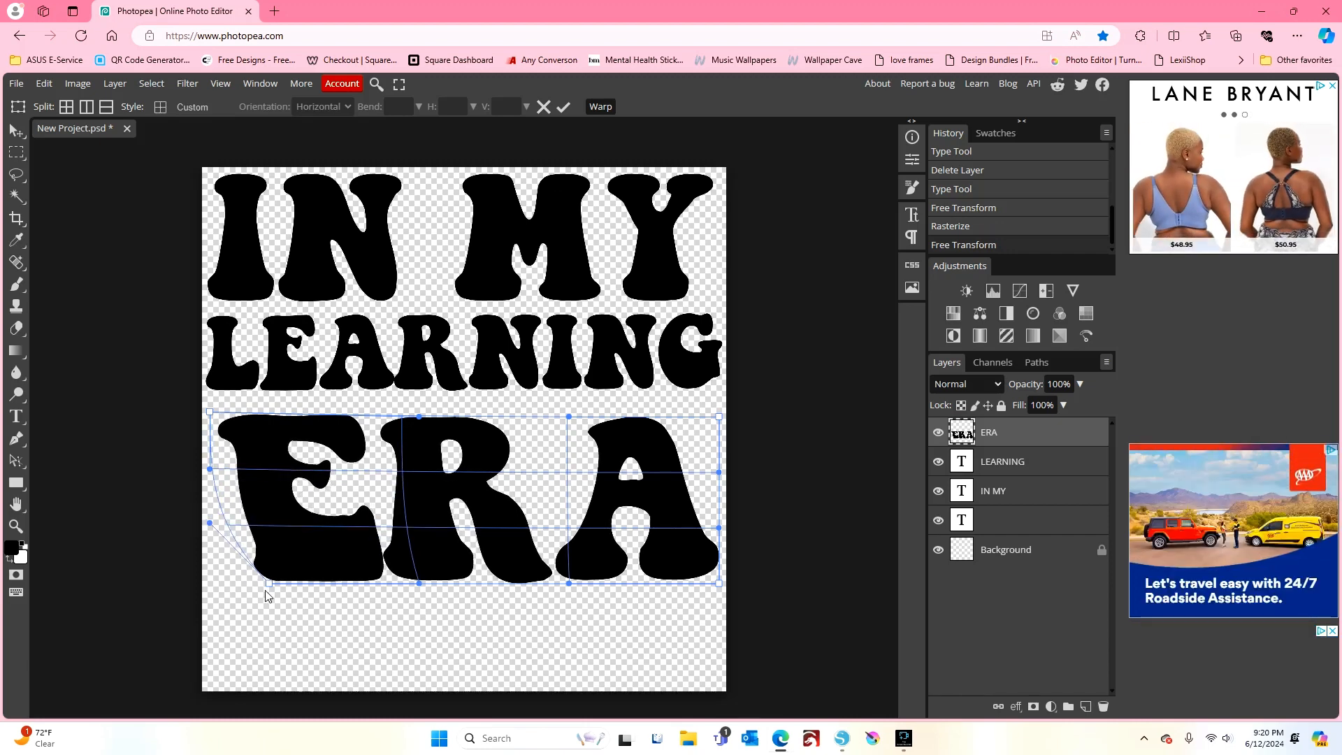
pyautogui.moveTo(264, 583); pyautogui.dragTo(211, 580)
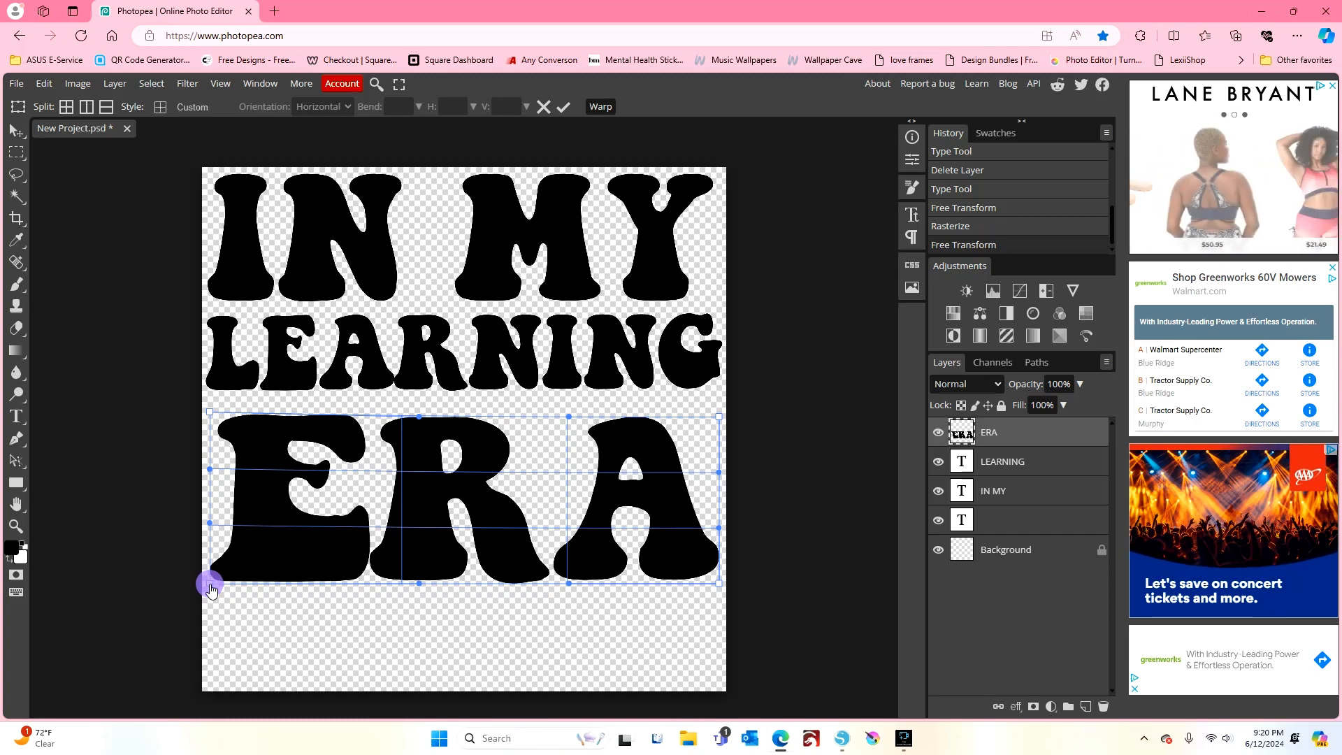
pyautogui.click(210, 523)
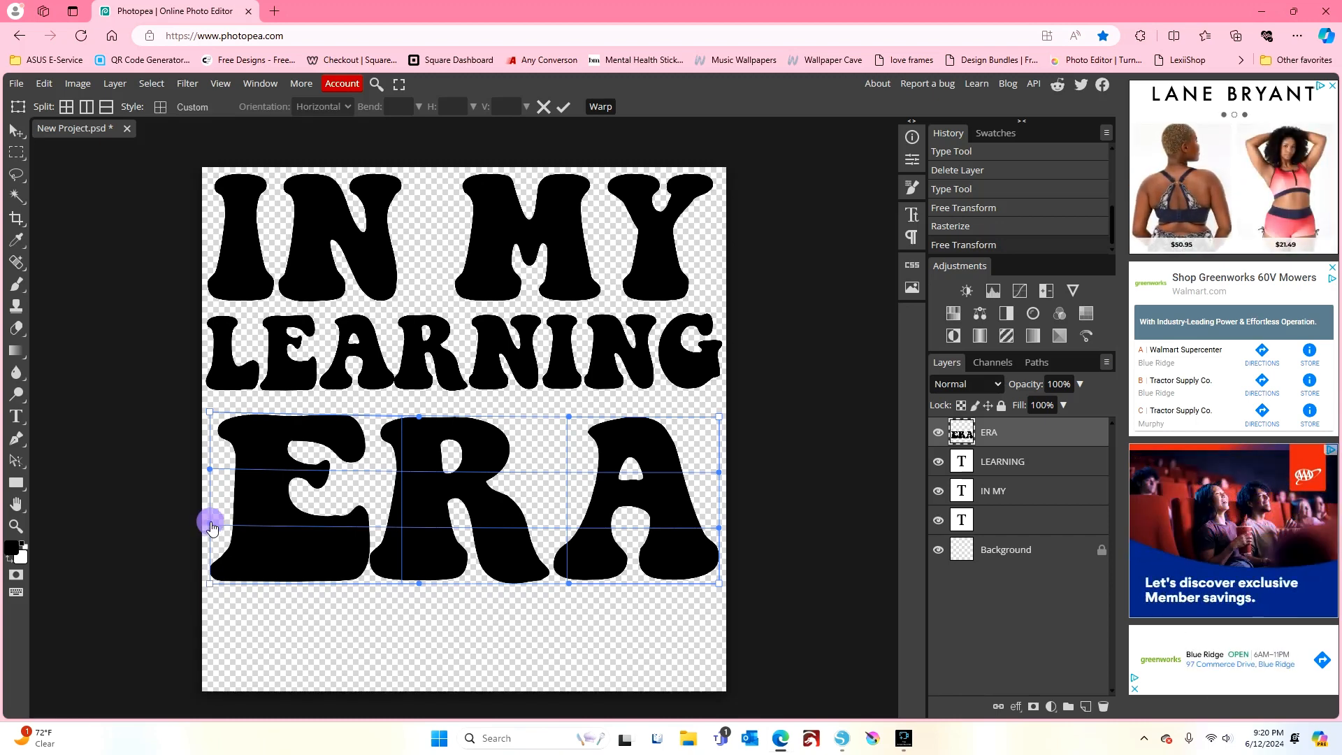
pyautogui.click(210, 471)
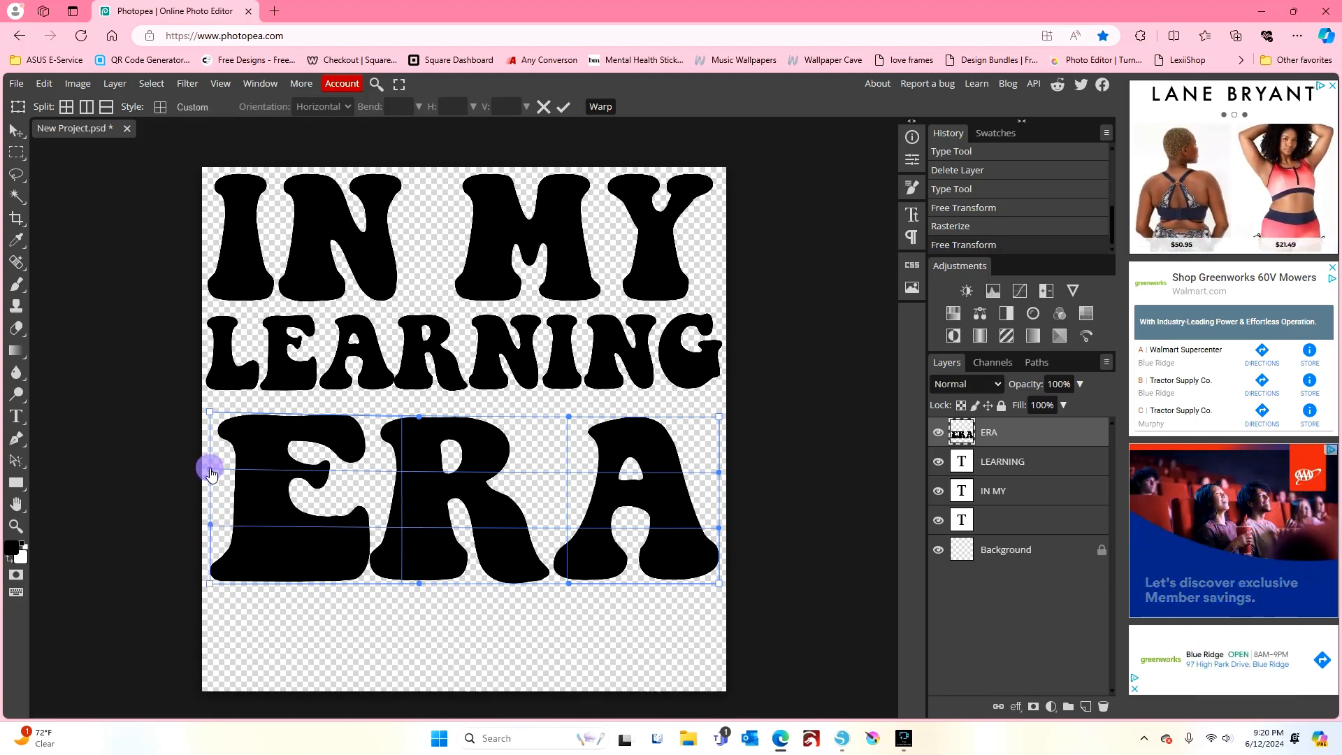
pyautogui.click(211, 416)
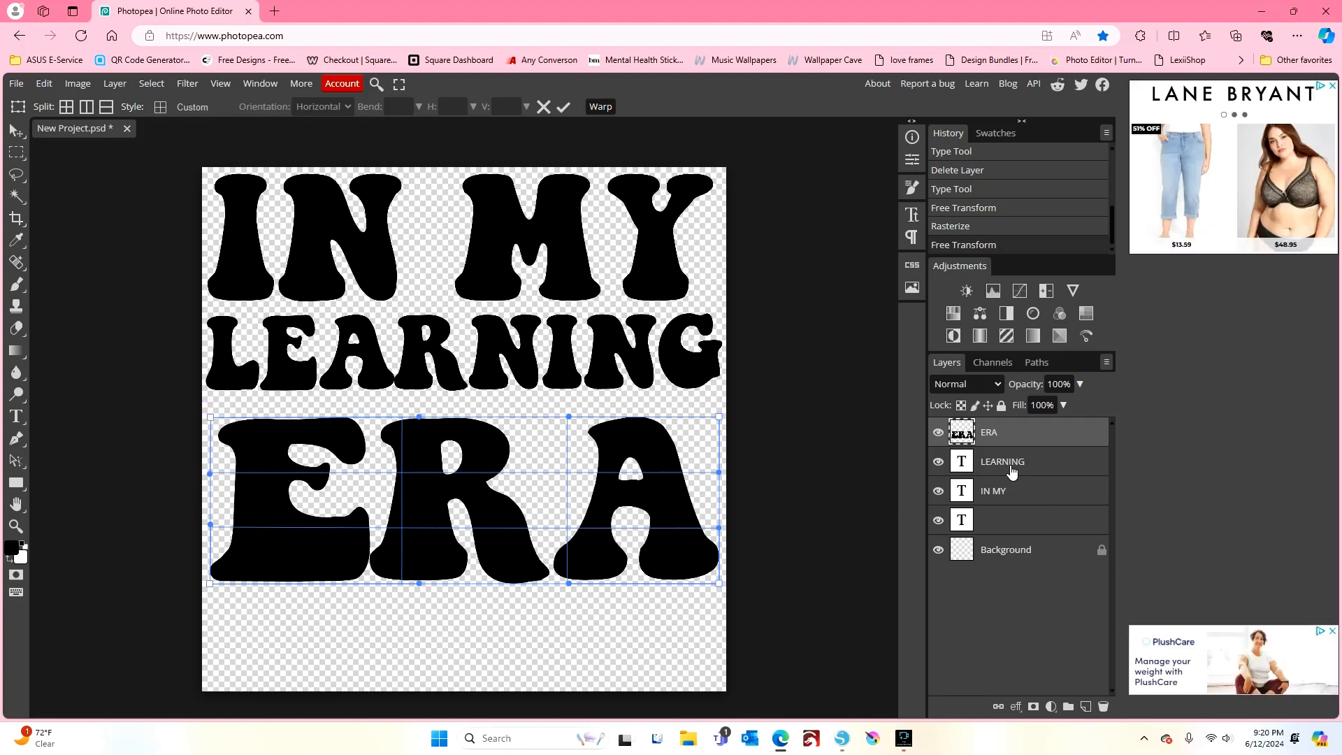
# - Commit the warp and move "ERA" straight down to just above the canvas's lower edge
pyautogui.click(1011, 465)
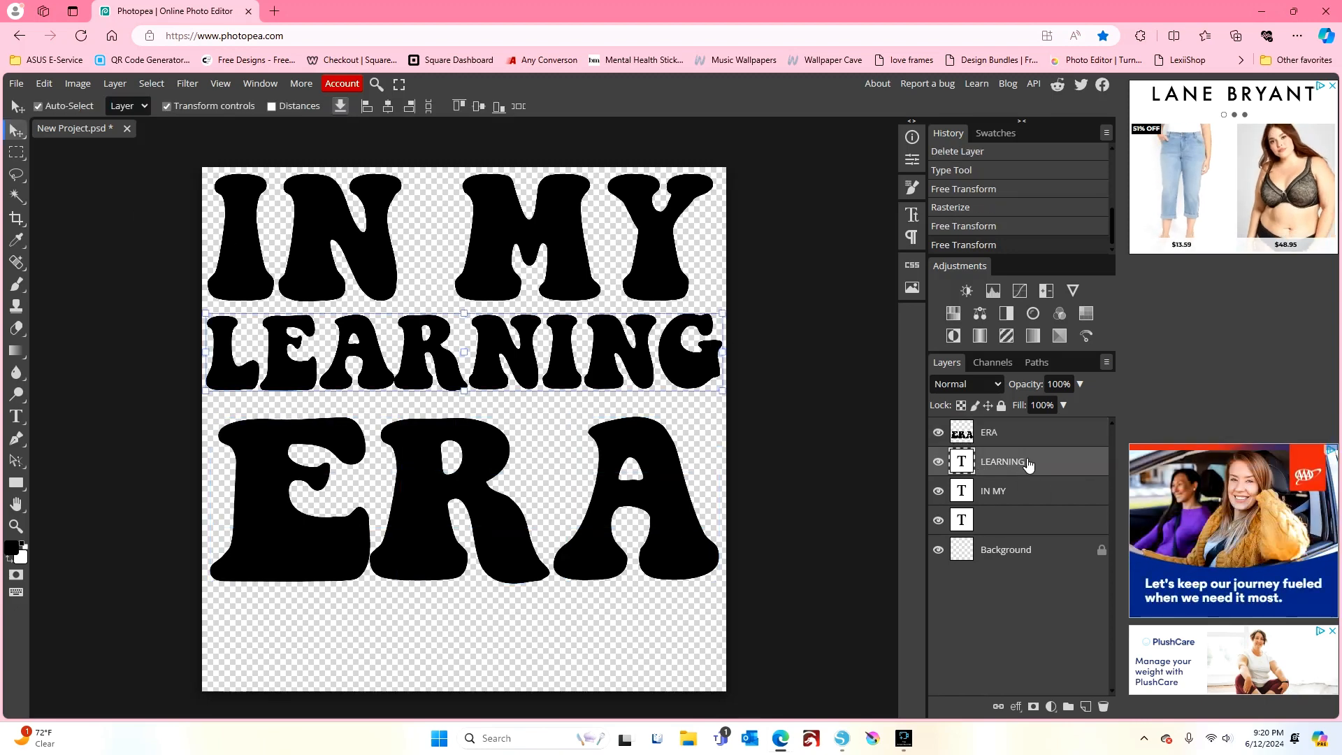
pyautogui.click(1013, 433)
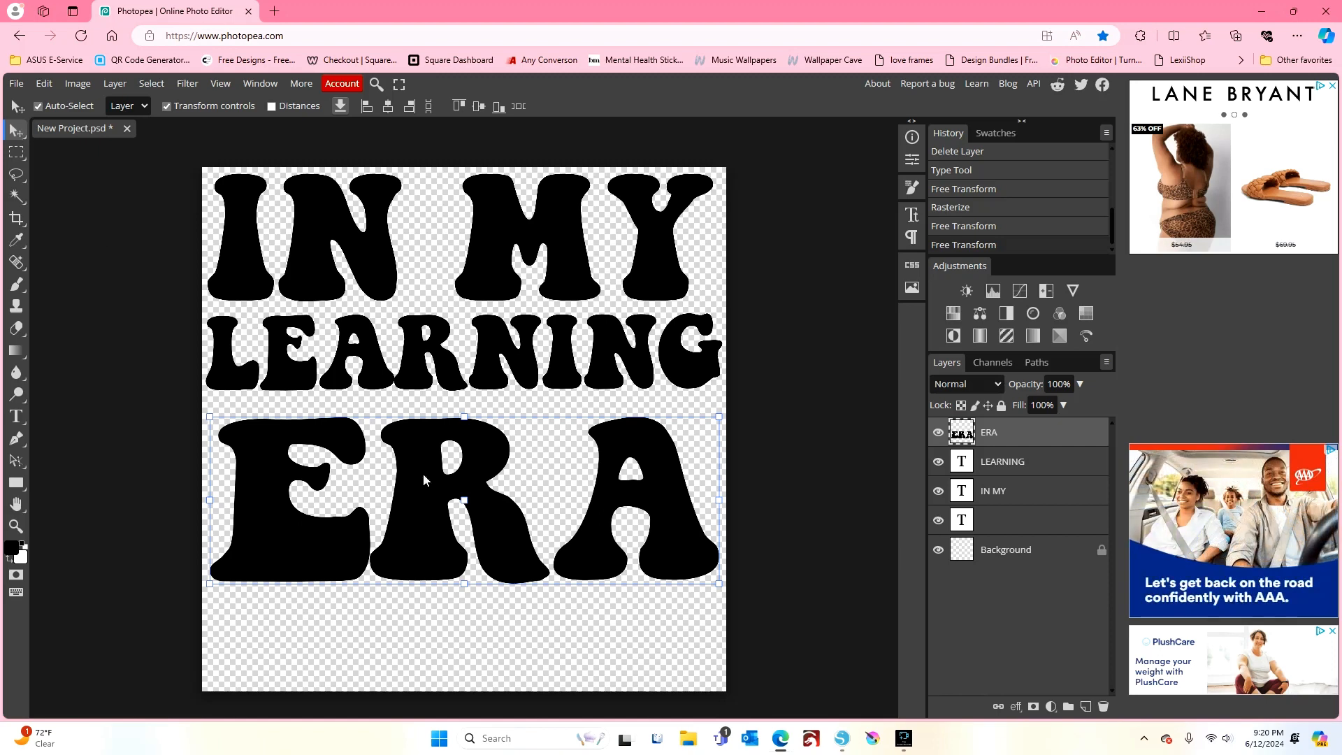
pyautogui.moveTo(448, 481); pyautogui.dragTo(448, 575)
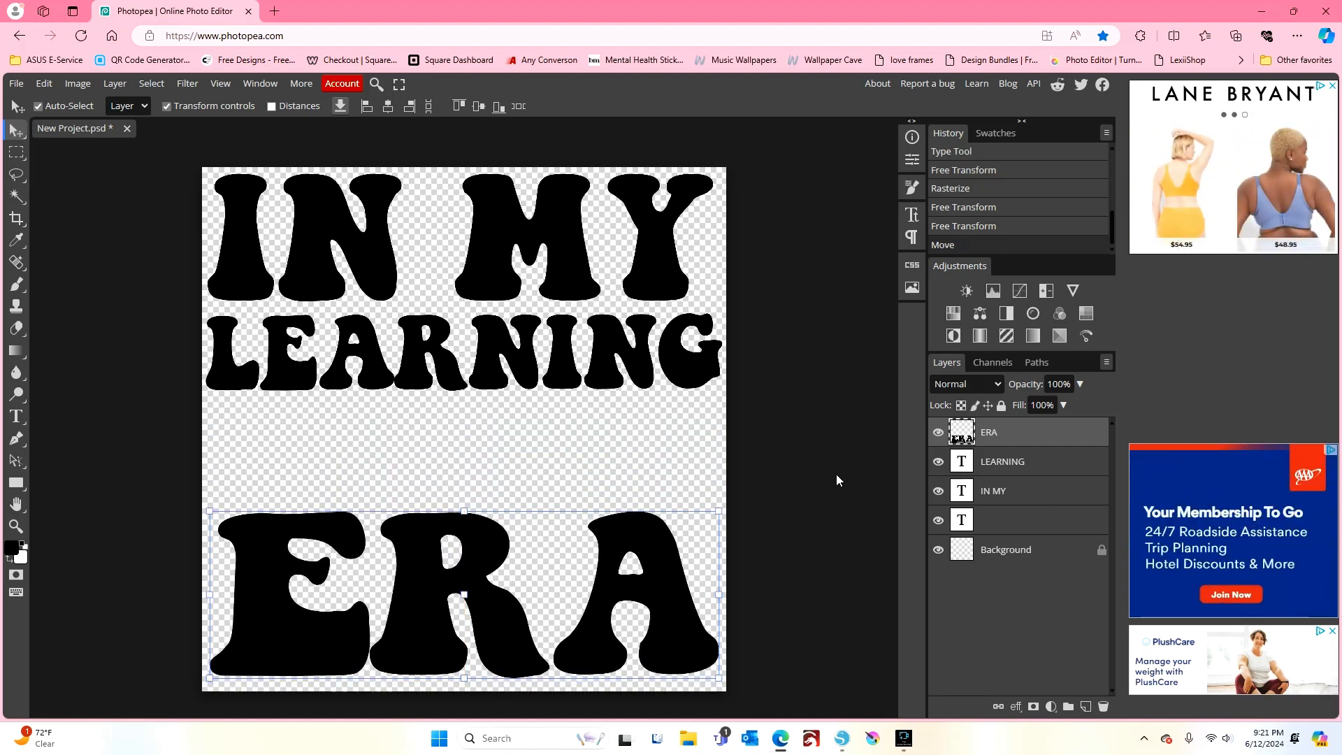
# - Move "LEARNING" straight down to sit just above "ERA", and rasterize its layer
pyautogui.click(1013, 464)
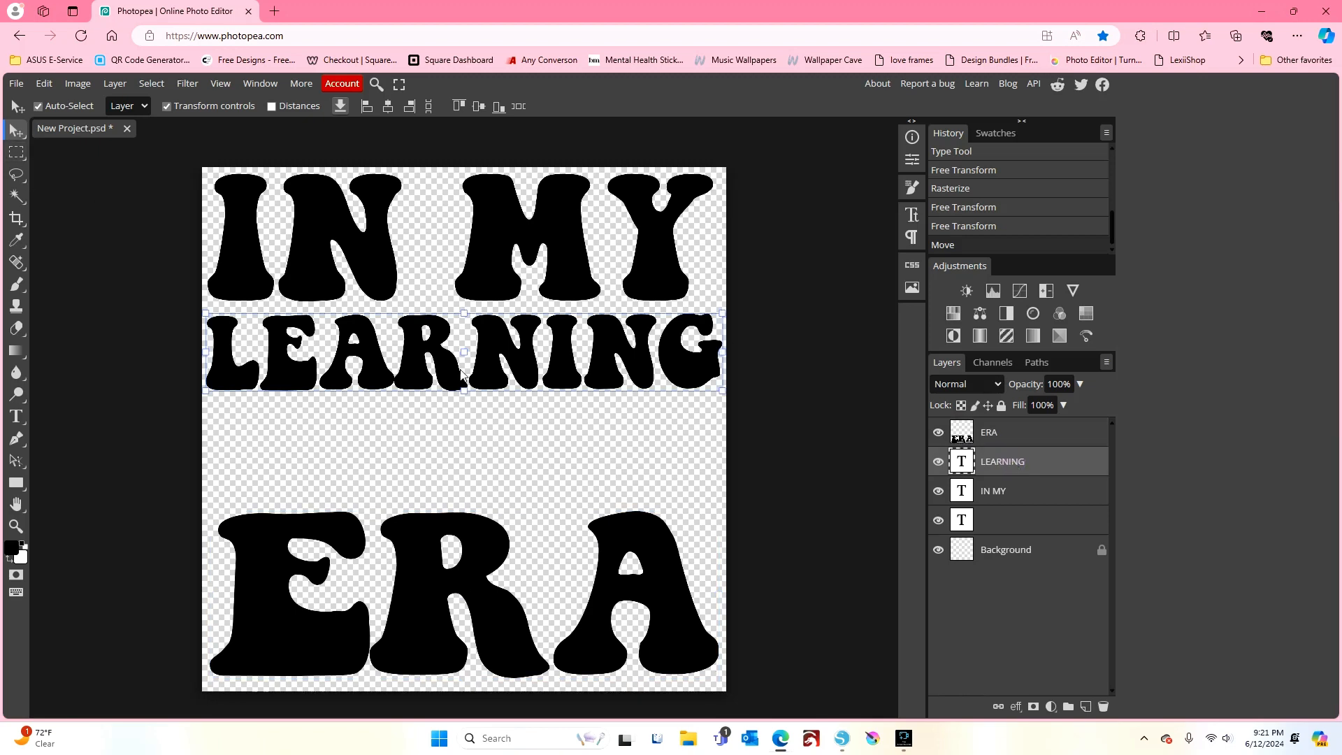
pyautogui.moveTo(458, 376); pyautogui.dragTo(459, 470)
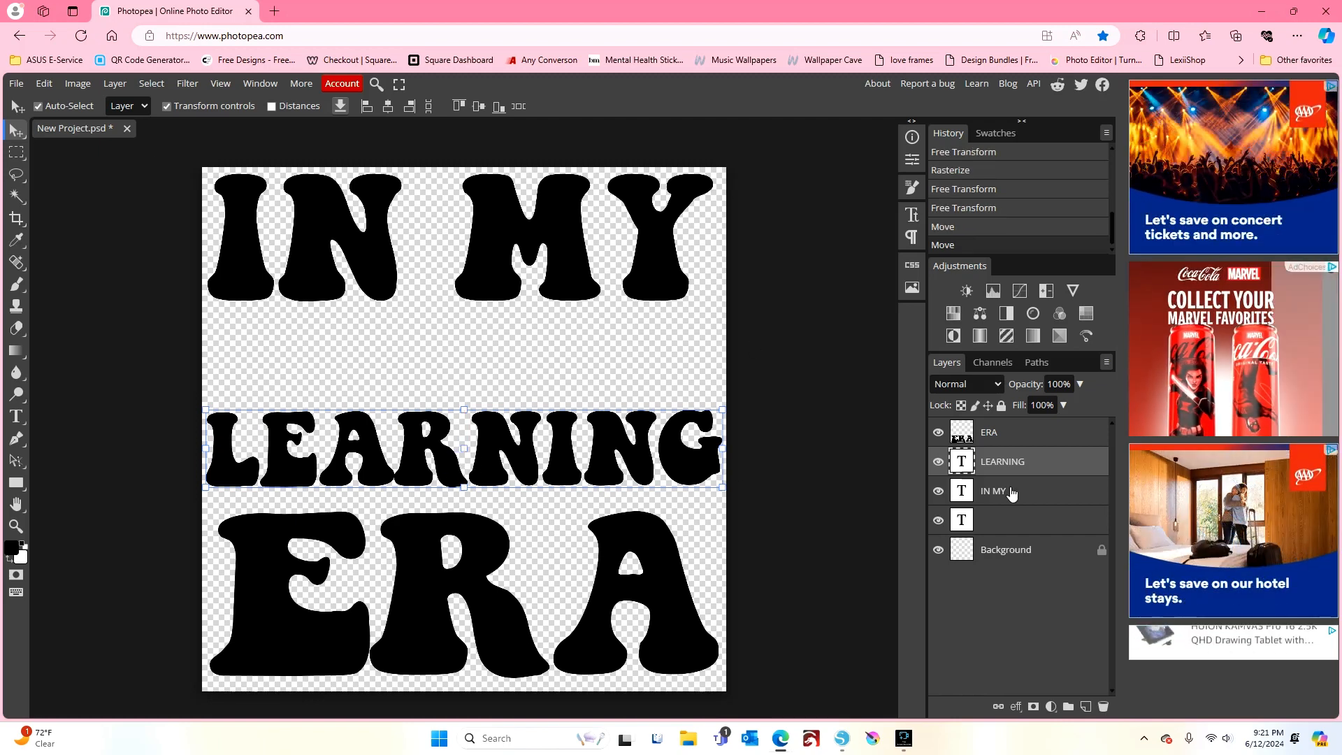
pyautogui.rightClick(1003, 459)
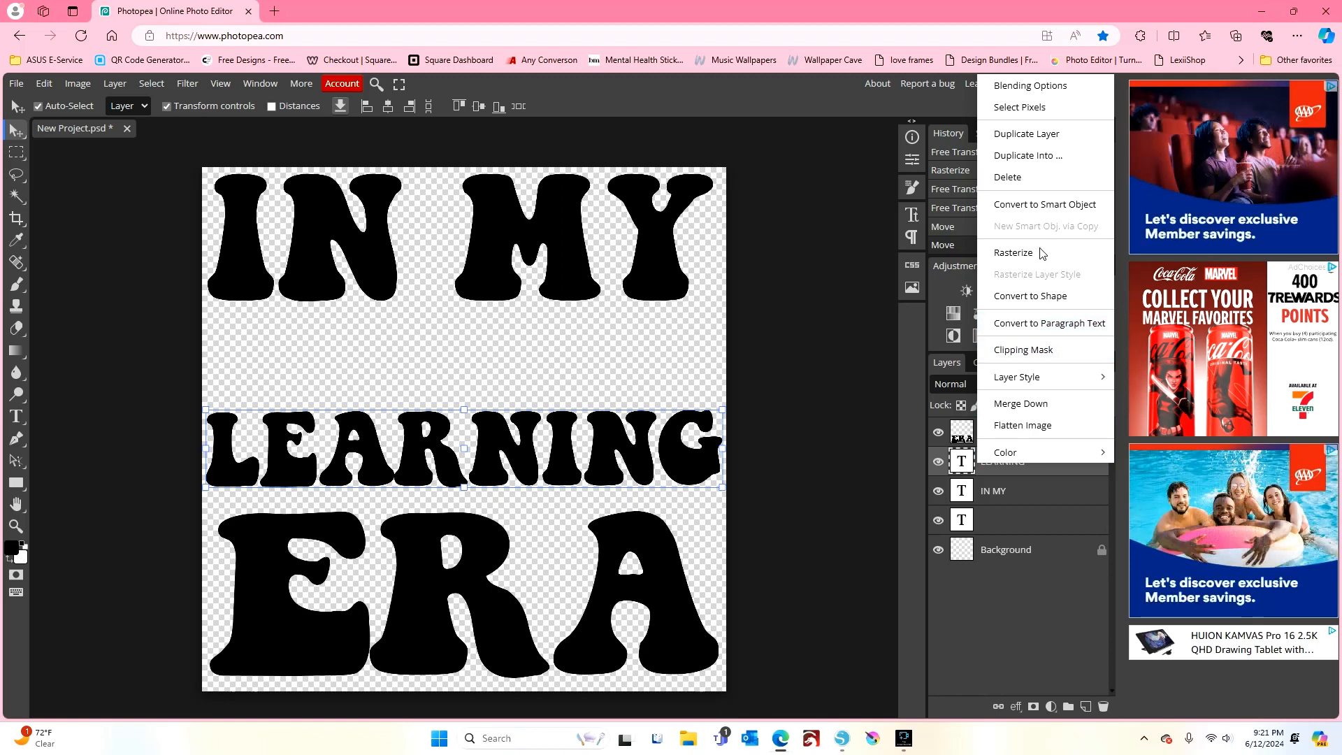
pyautogui.click(1041, 258)
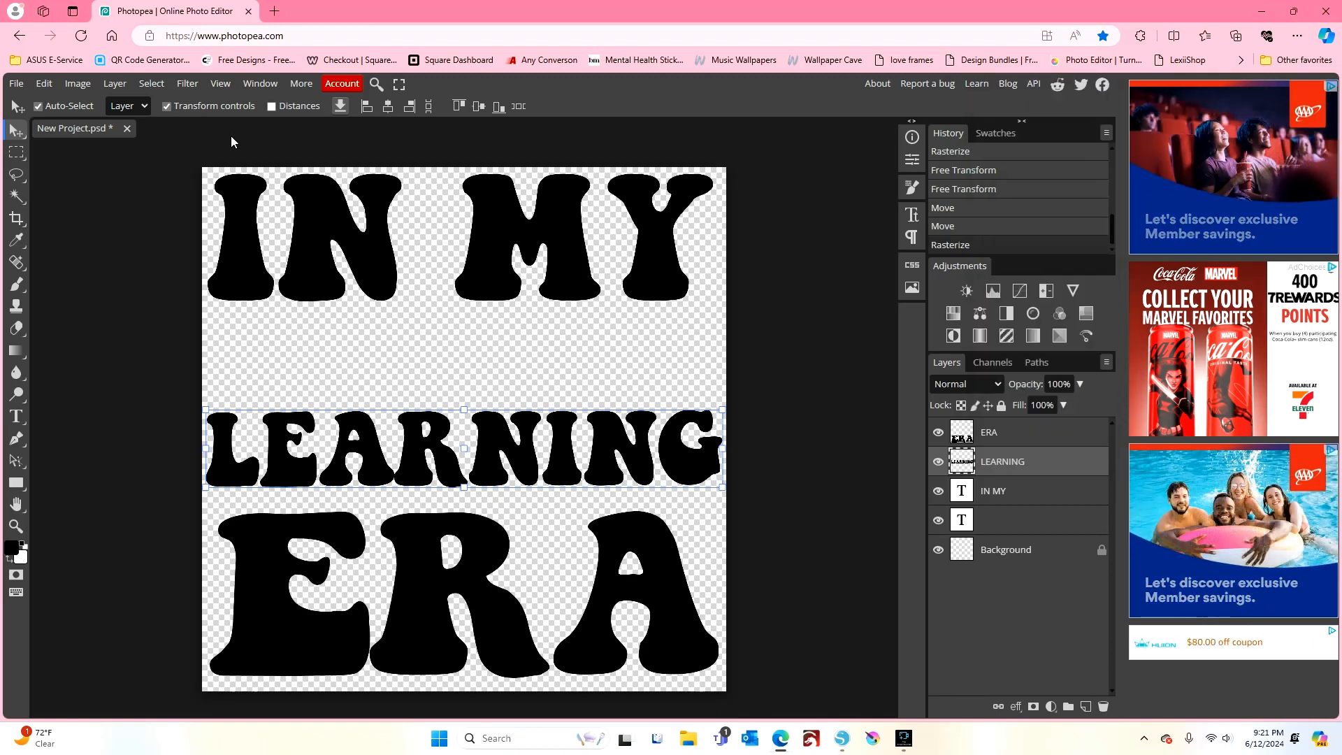
# - Apply a Custom warp to "LEARNING", pulling all its top-edge points up to stretch the word toward "IN MY"
pyautogui.click(46, 86)
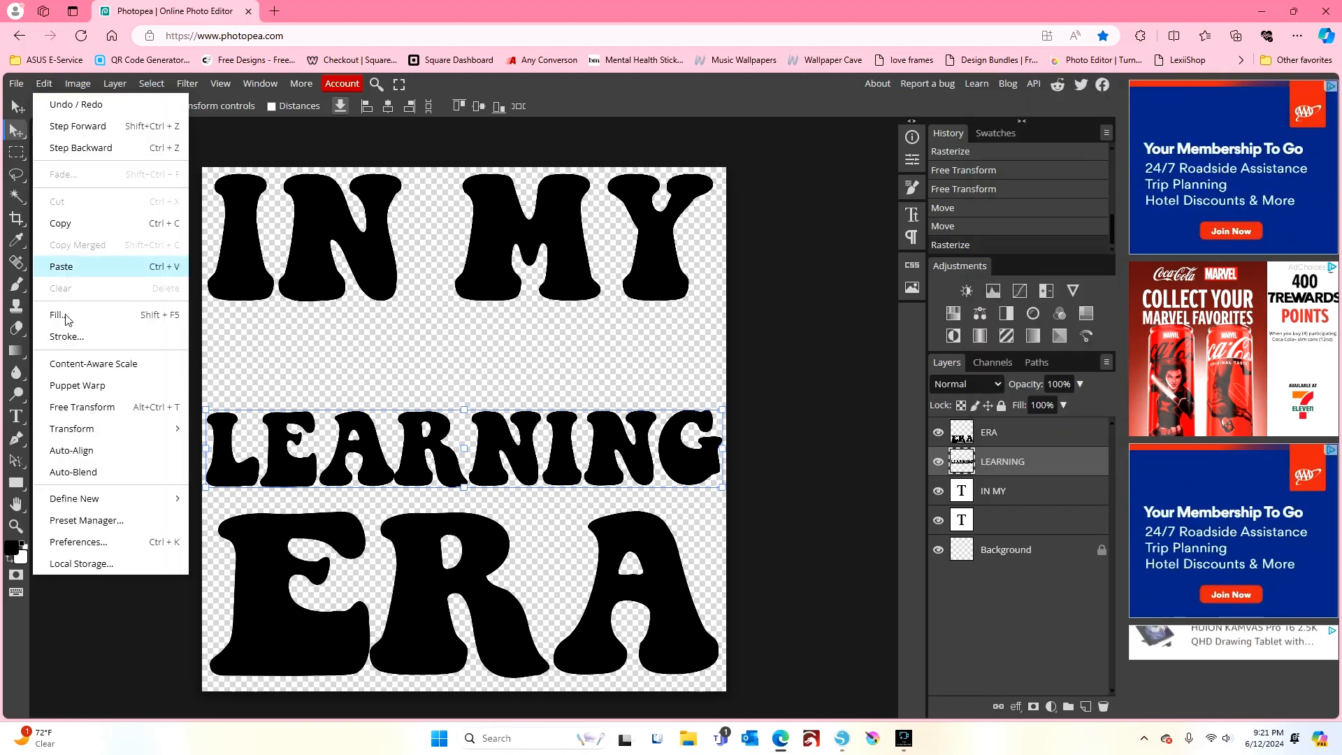
pyautogui.moveTo(89, 433)
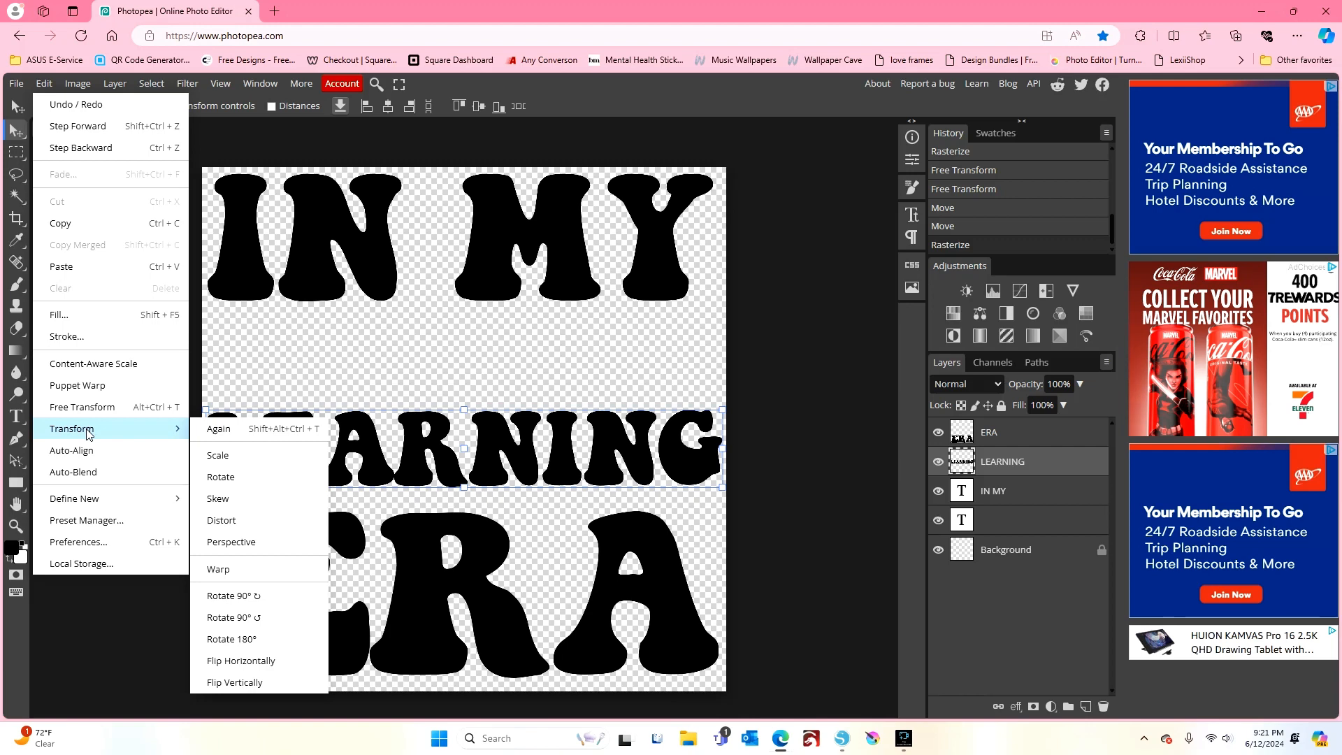
pyautogui.click(245, 569)
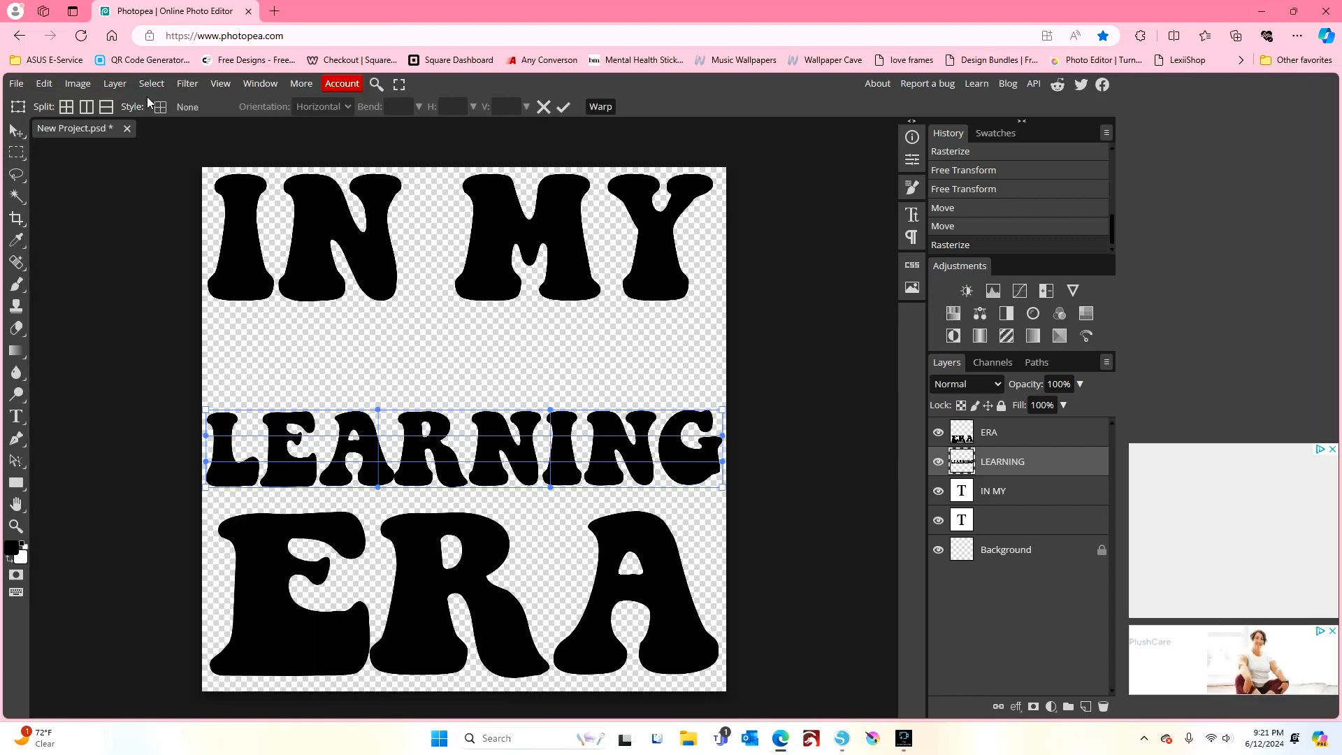
pyautogui.click(170, 105)
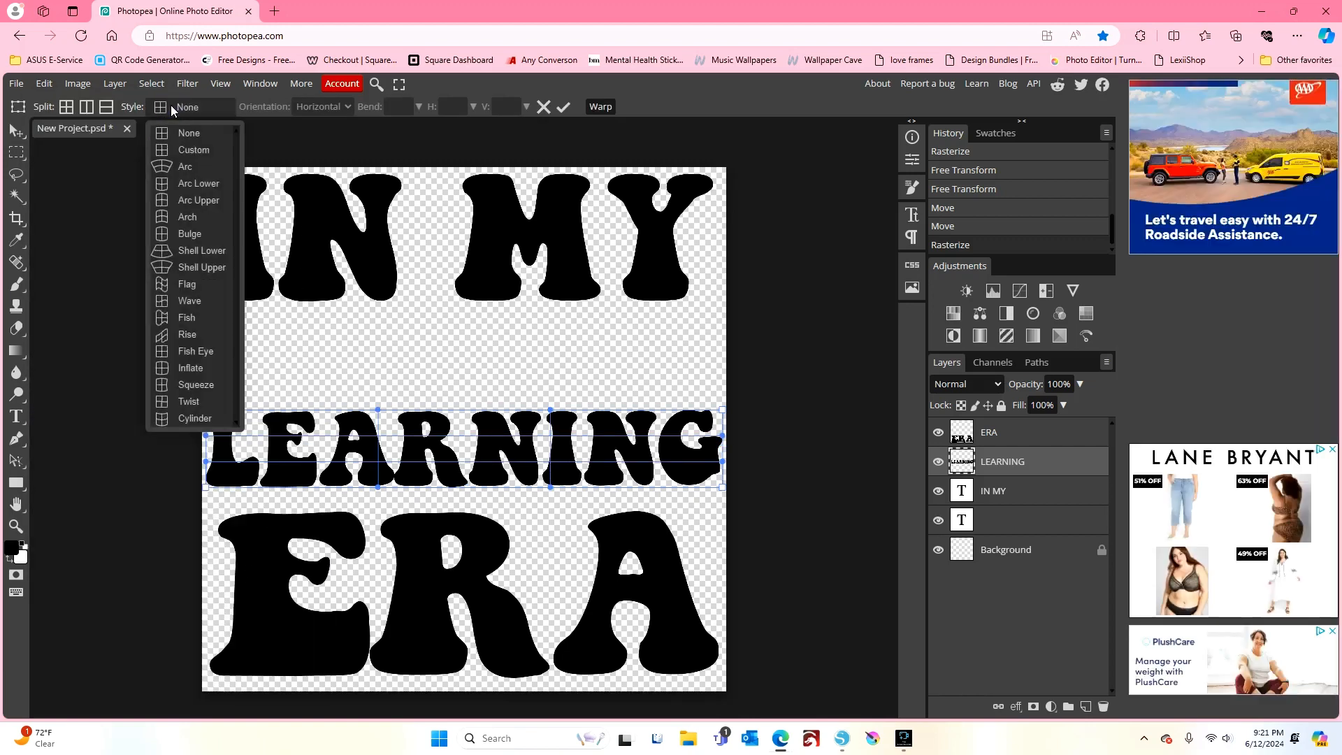
pyautogui.click(178, 151)
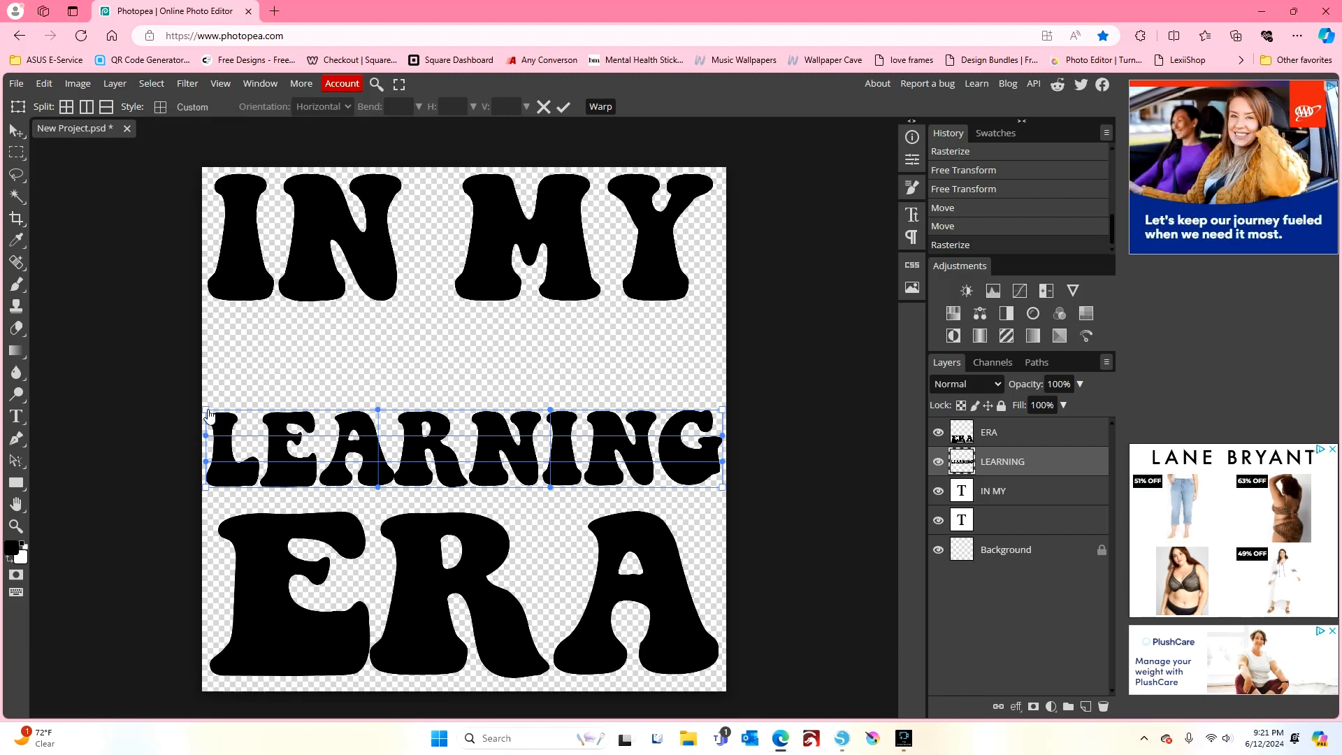
pyautogui.moveTo(209, 408); pyautogui.dragTo(206, 331)
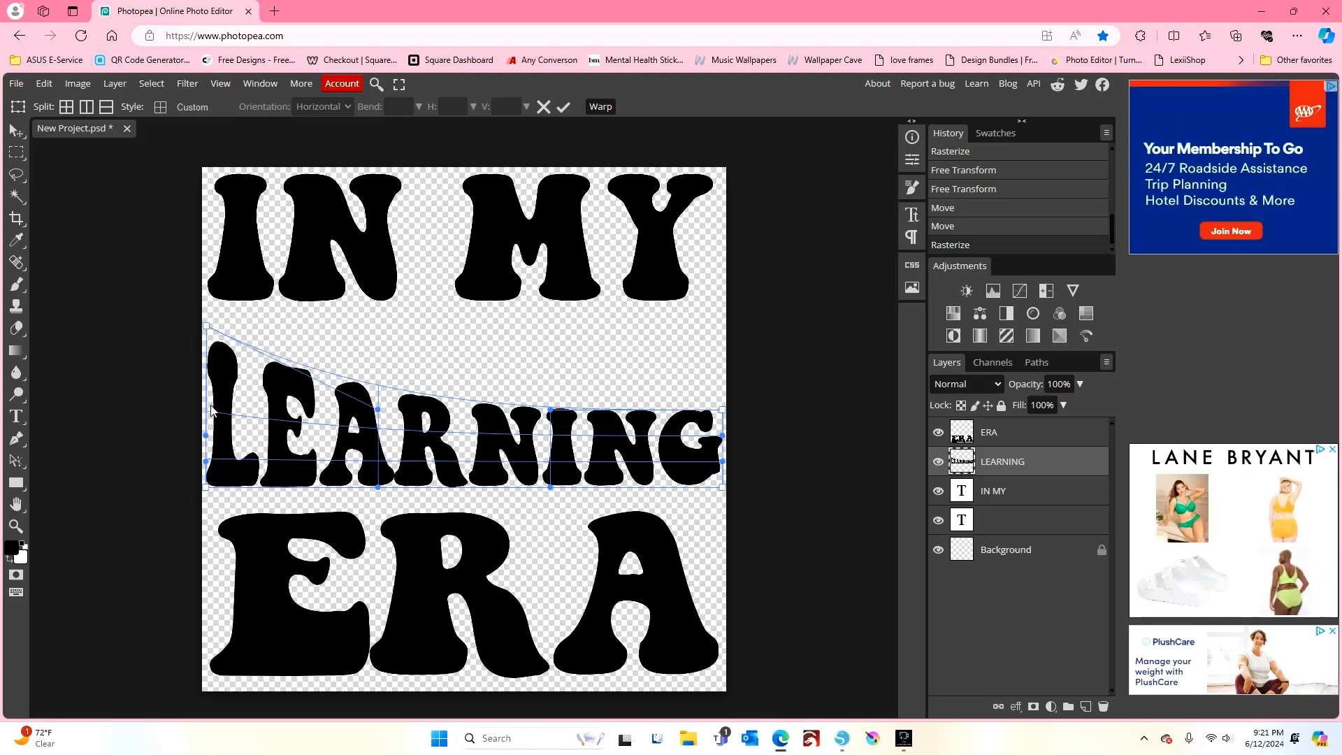
pyautogui.moveTo(384, 417); pyautogui.dragTo(374, 334)
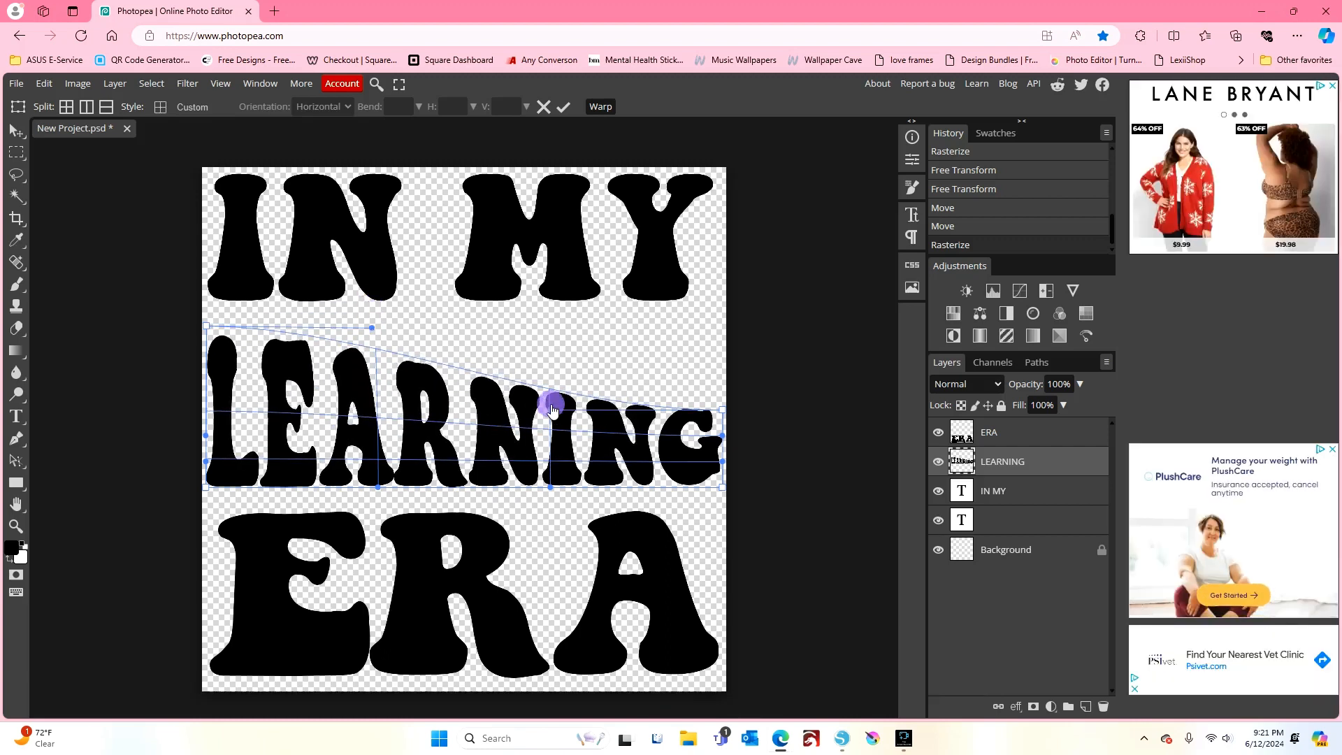
pyautogui.moveTo(552, 409); pyautogui.dragTo(546, 340)
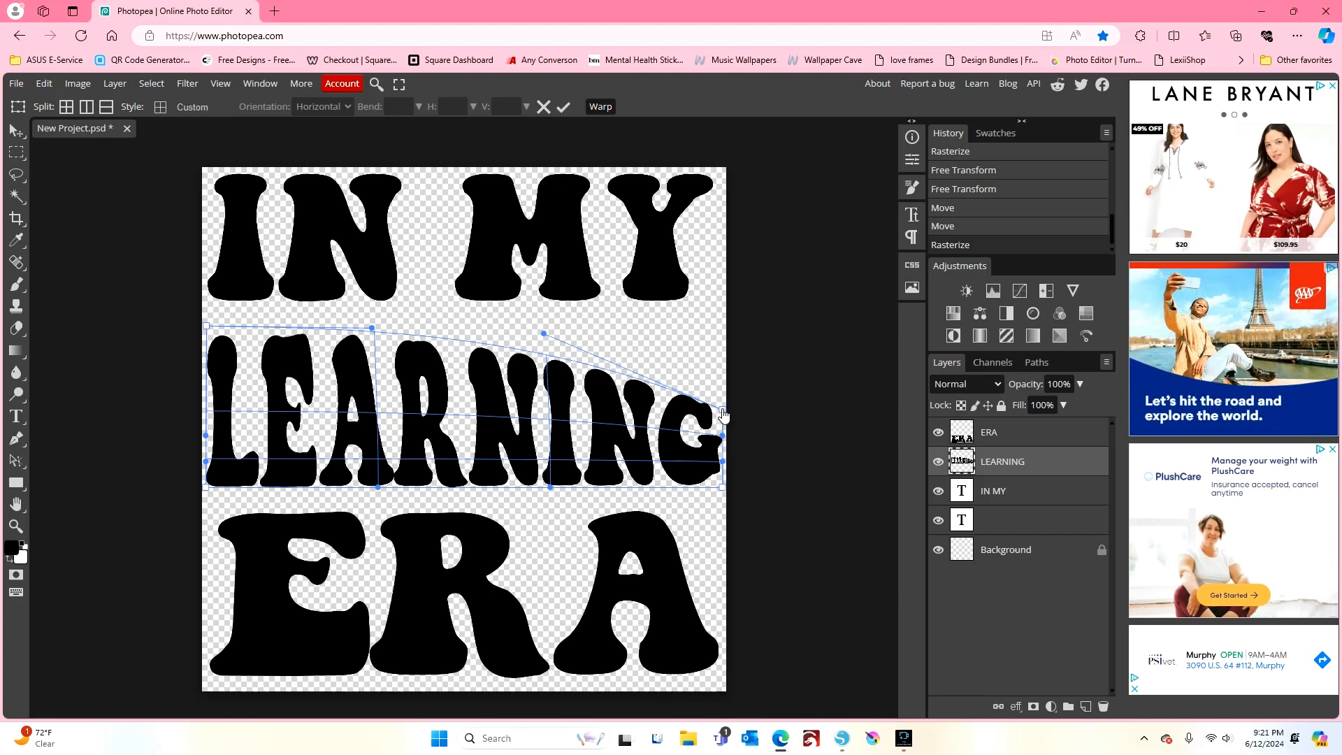
pyautogui.moveTo(722, 410); pyautogui.dragTo(705, 338)
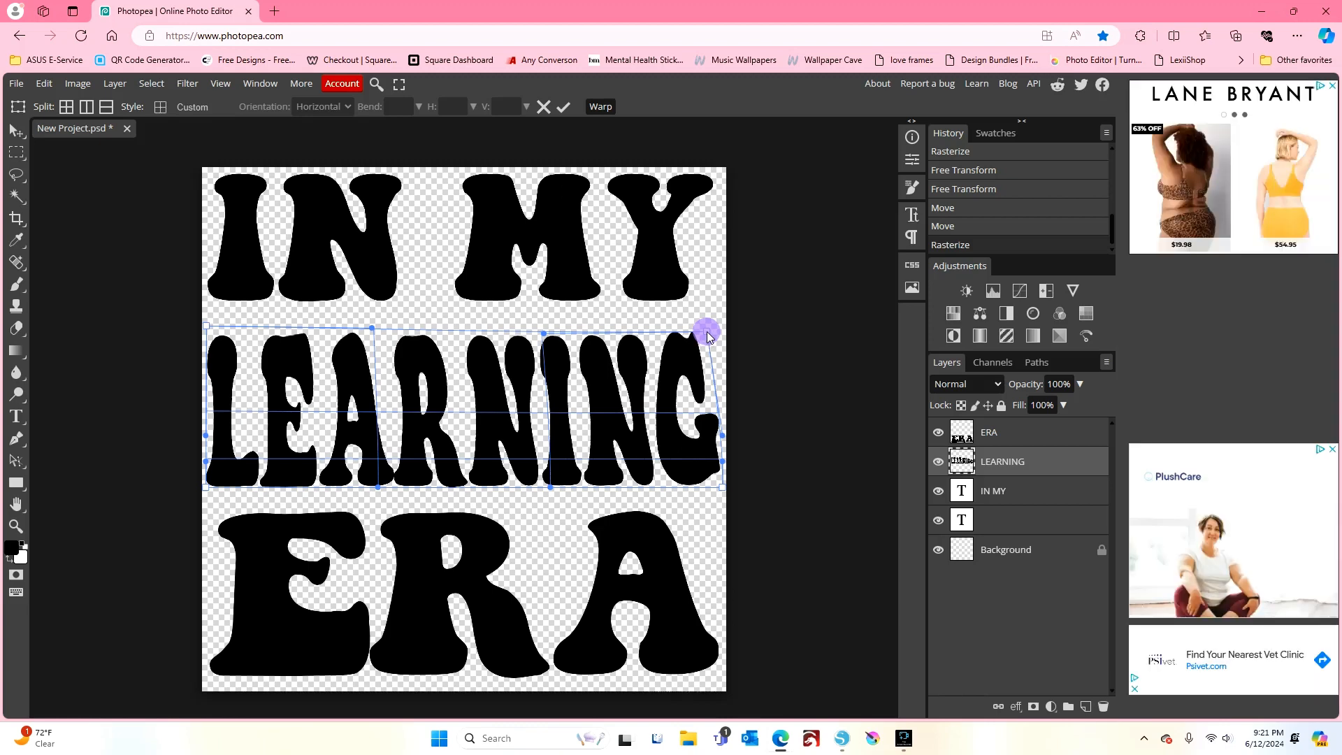
pyautogui.moveTo(545, 334); pyautogui.dragTo(546, 333)
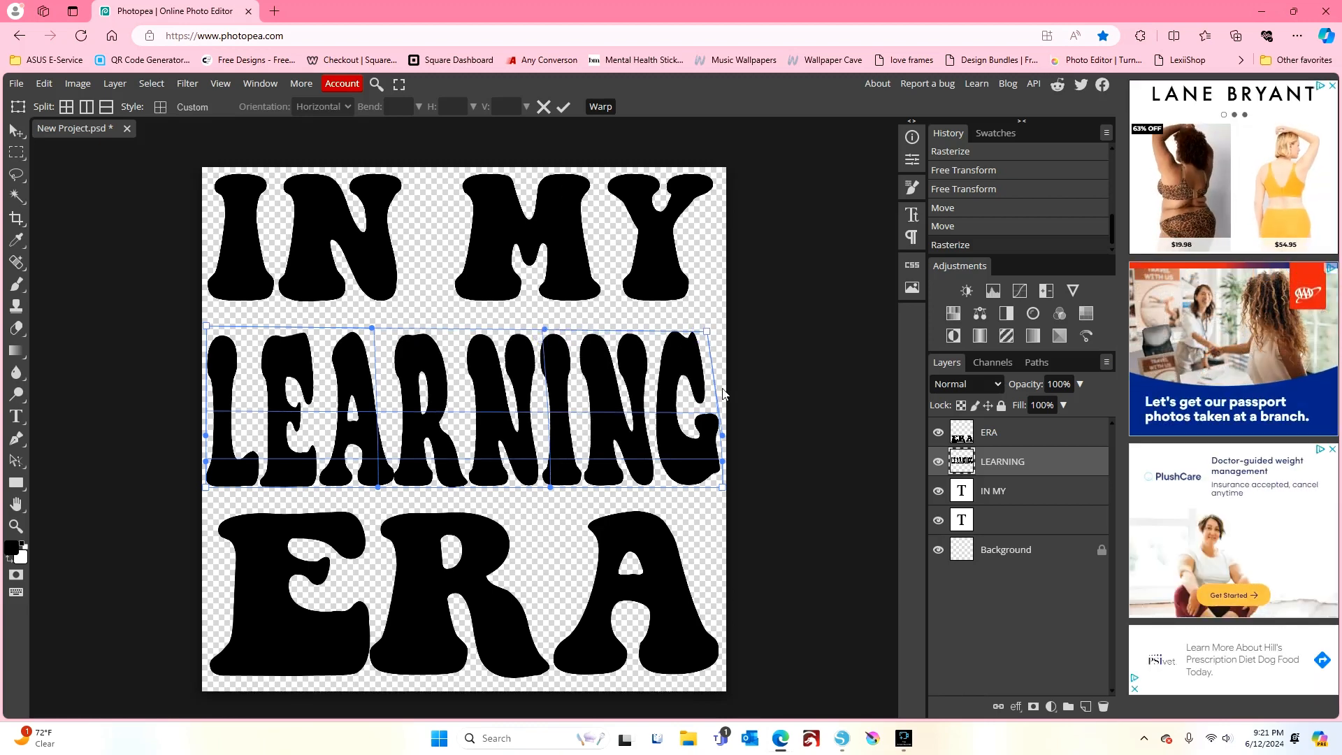
pyautogui.moveTo(704, 336); pyautogui.dragTo(712, 327)
# - Raise the upper inner row of warp grid points across "LEARNING" to even out the stretched letters
pyautogui.moveTo(717, 438); pyautogui.dragTo(715, 384)
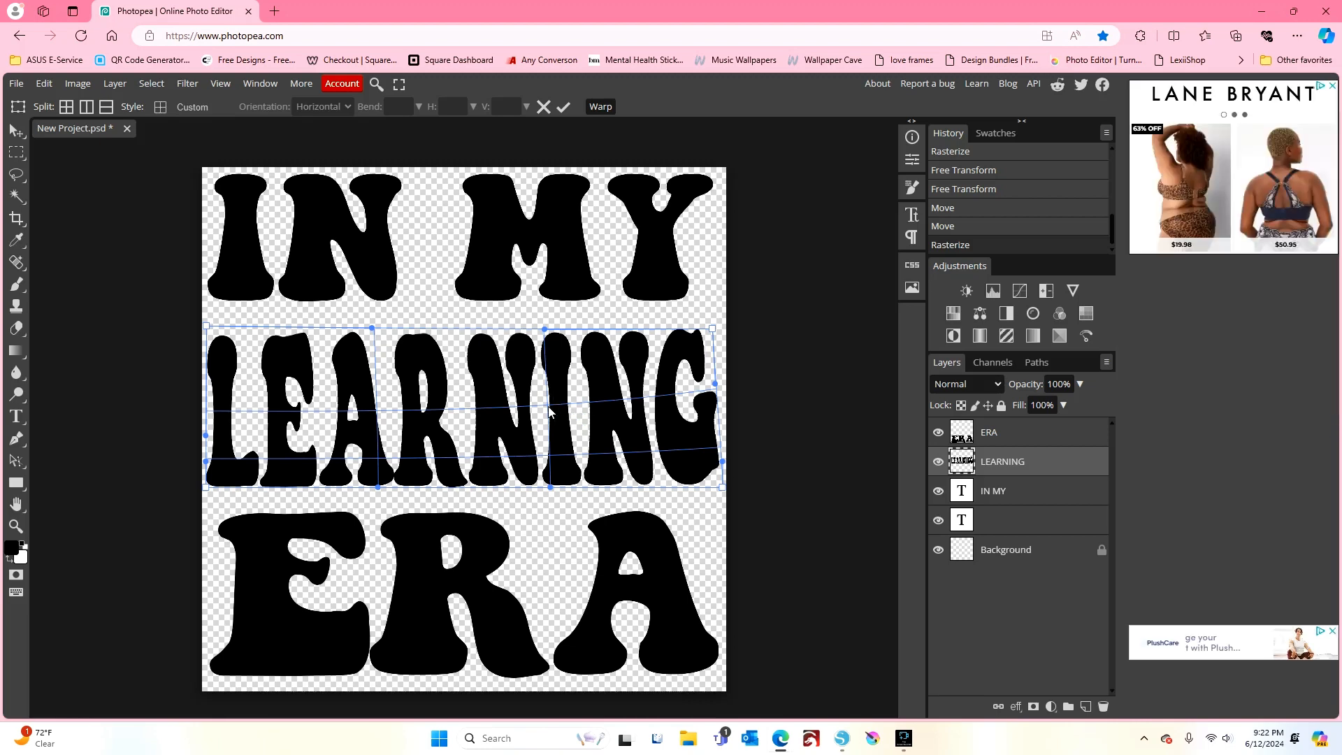
pyautogui.moveTo(549, 405); pyautogui.dragTo(545, 395)
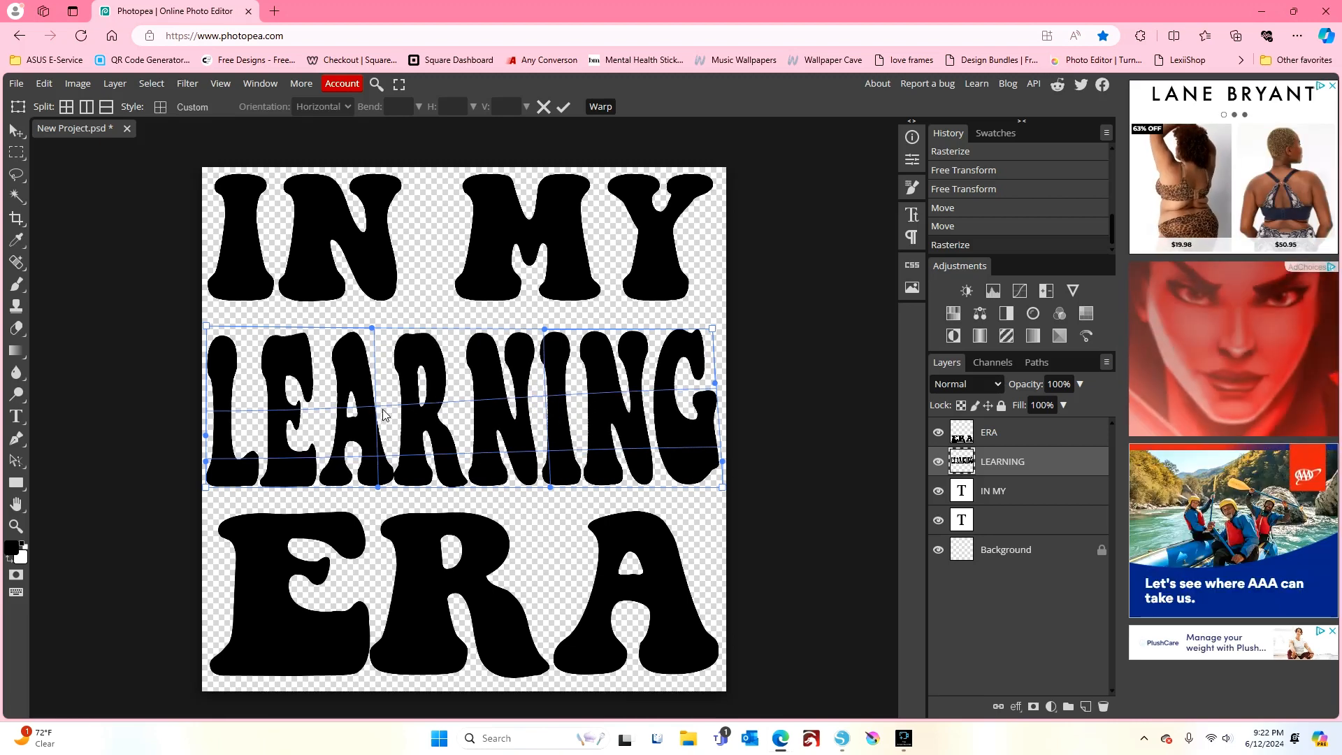
pyautogui.moveTo(379, 405); pyautogui.dragTo(375, 401)
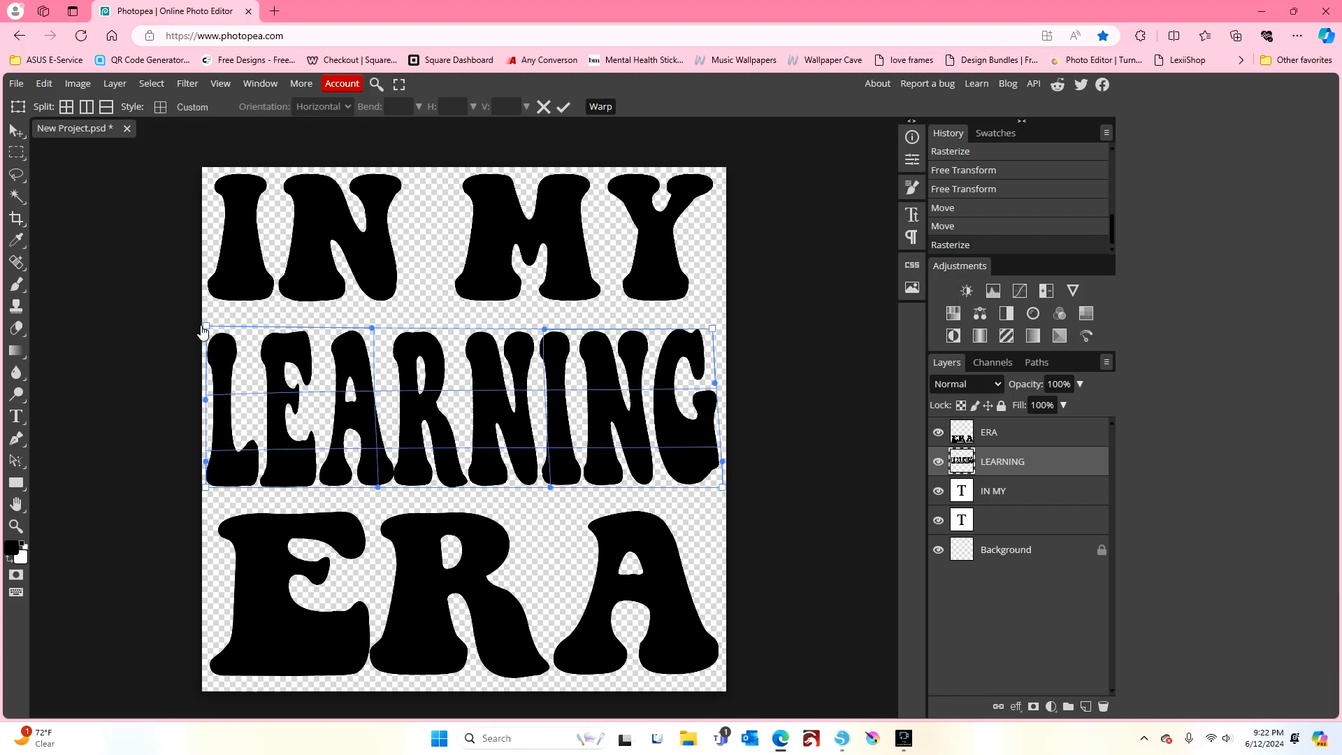
# - Lower the two top-left warp points of "LEARNING" slightly and raise its lower inner grid row to balance the letters
pyautogui.moveTo(202, 328); pyautogui.dragTo(208, 341)
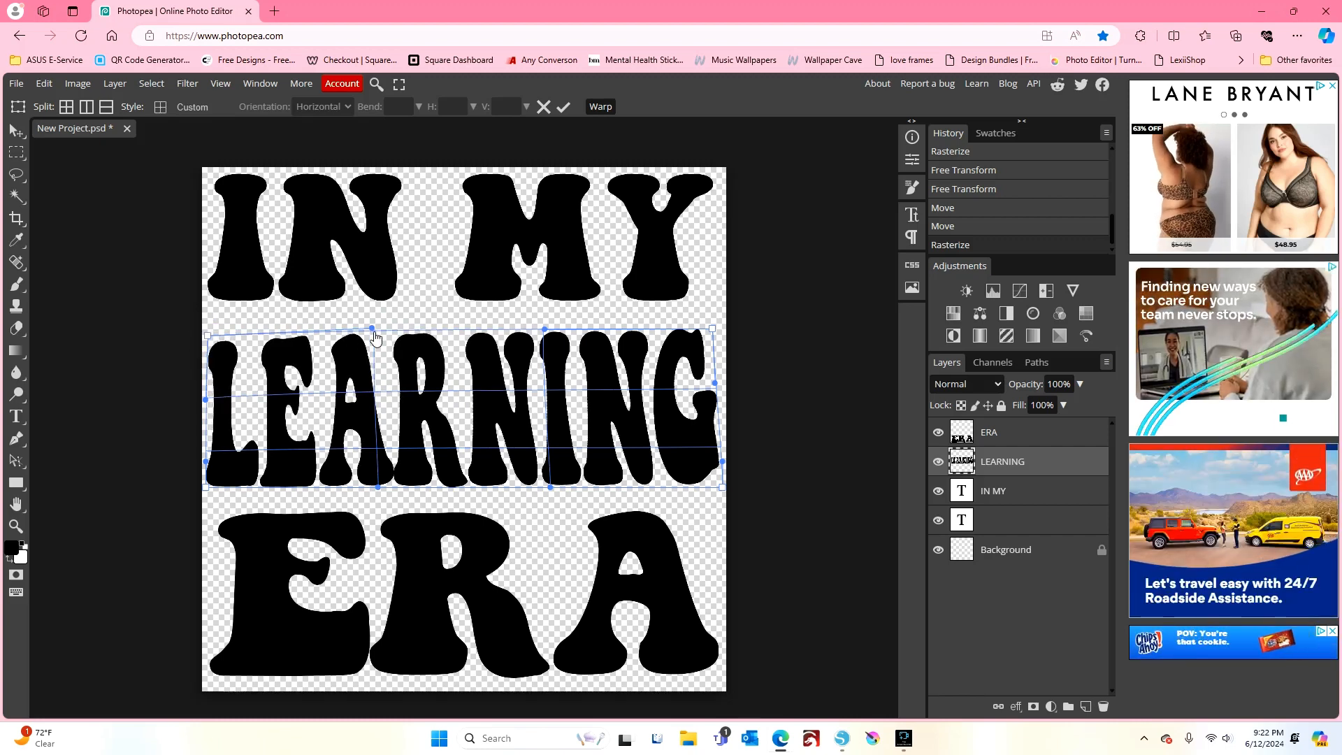
pyautogui.moveTo(374, 332); pyautogui.dragTo(374, 336)
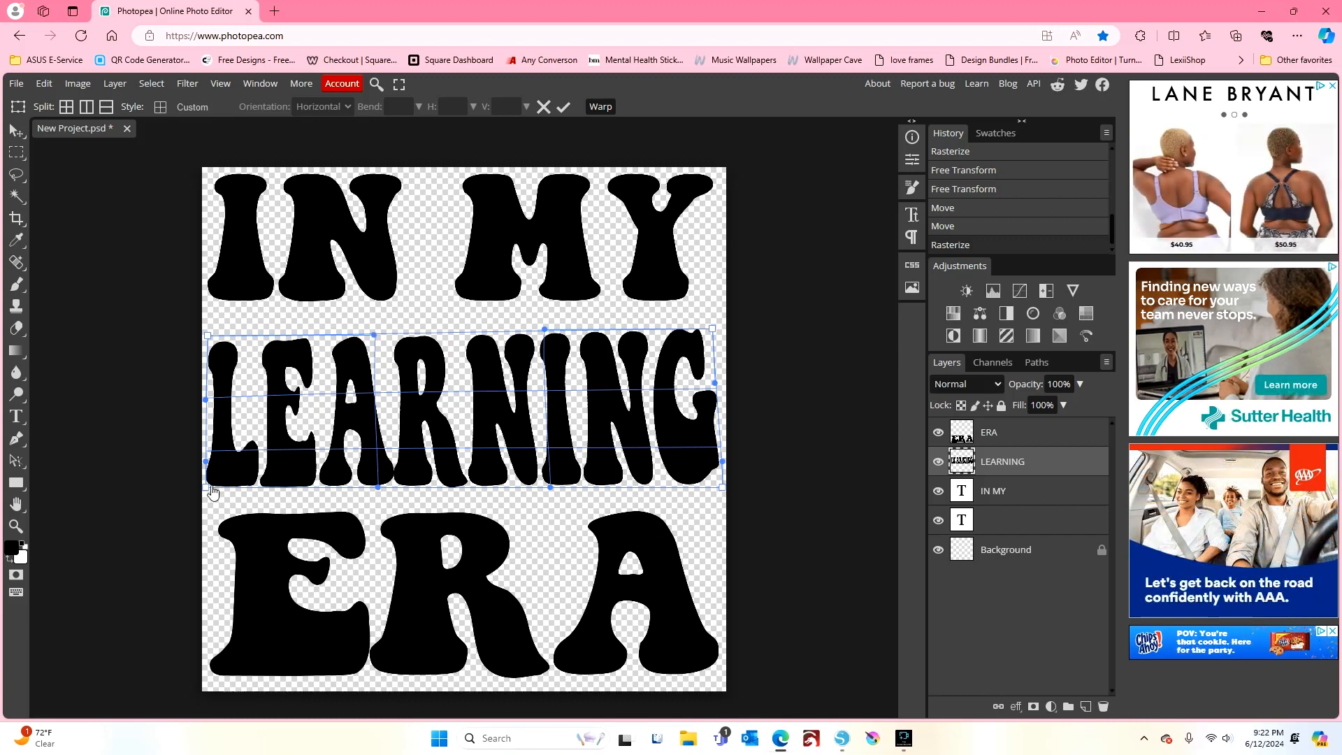
pyautogui.moveTo(205, 462); pyautogui.dragTo(205, 440)
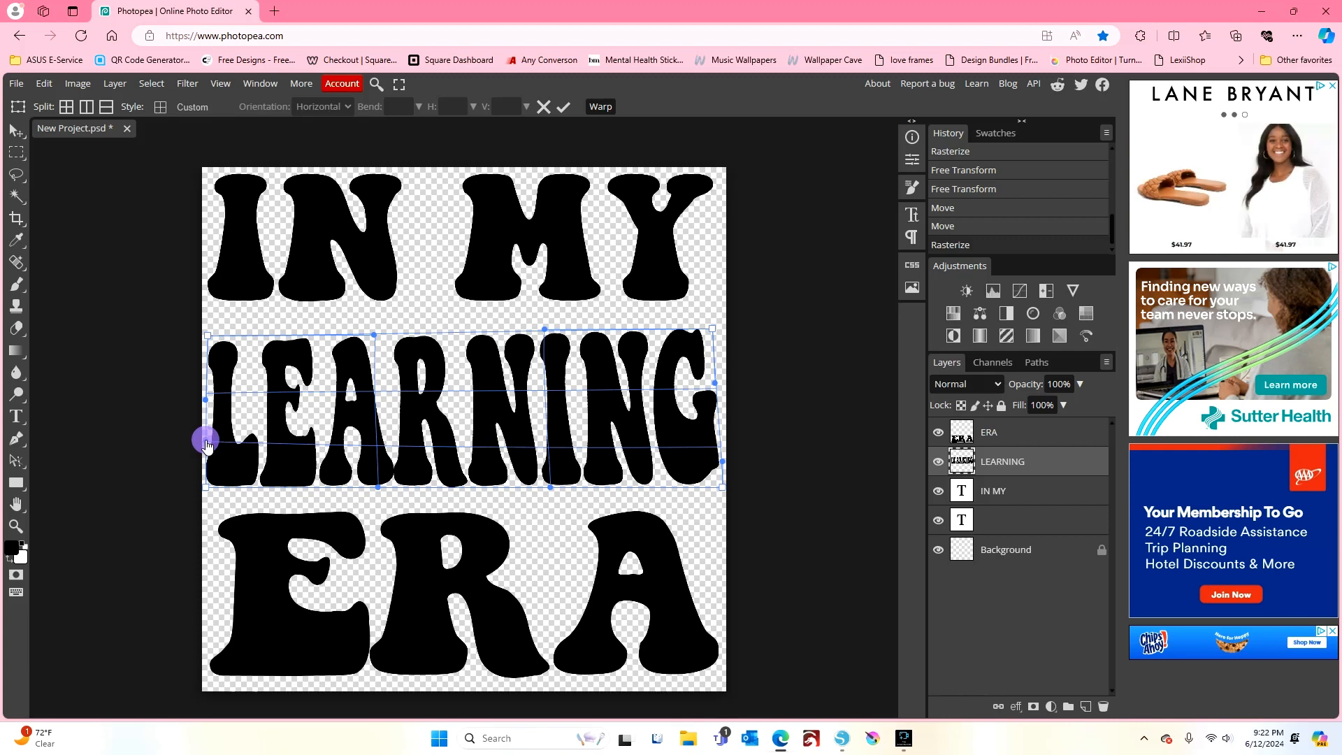
pyautogui.moveTo(377, 452); pyautogui.dragTo(377, 446)
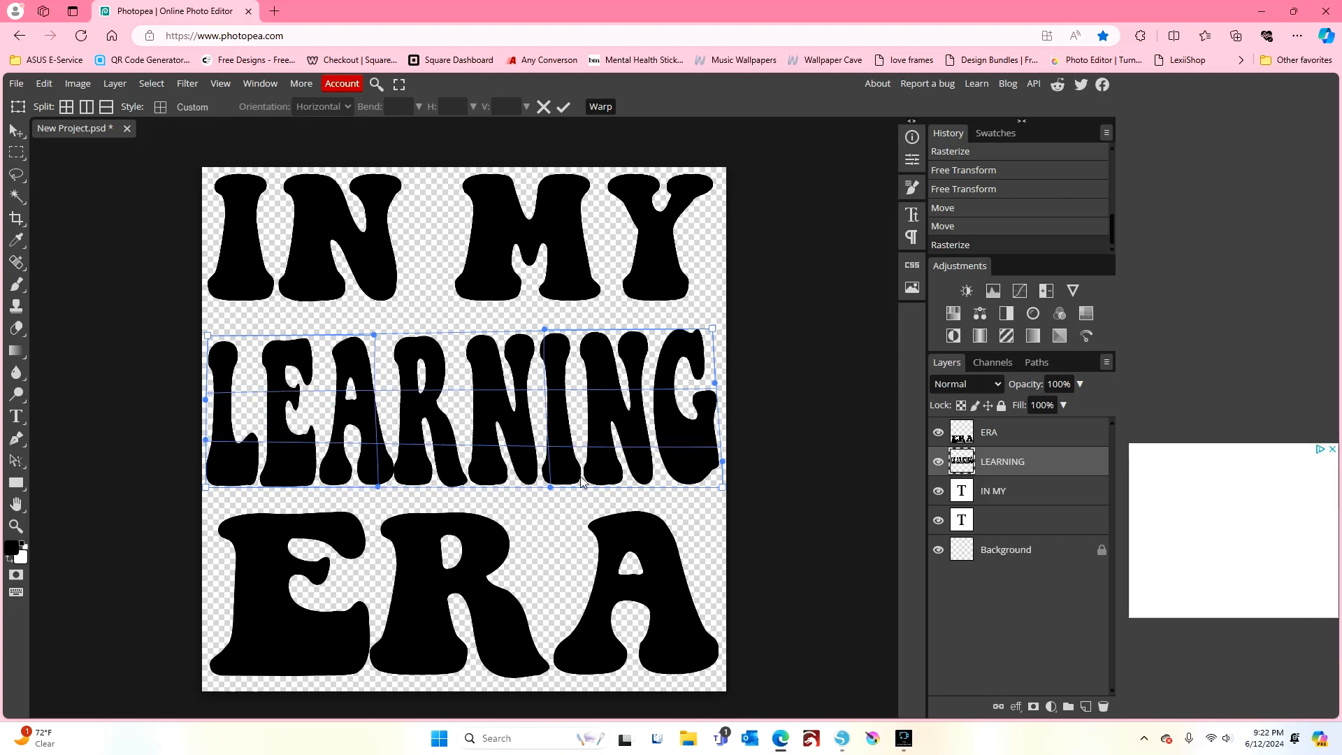
pyautogui.moveTo(549, 446); pyautogui.dragTo(556, 444)
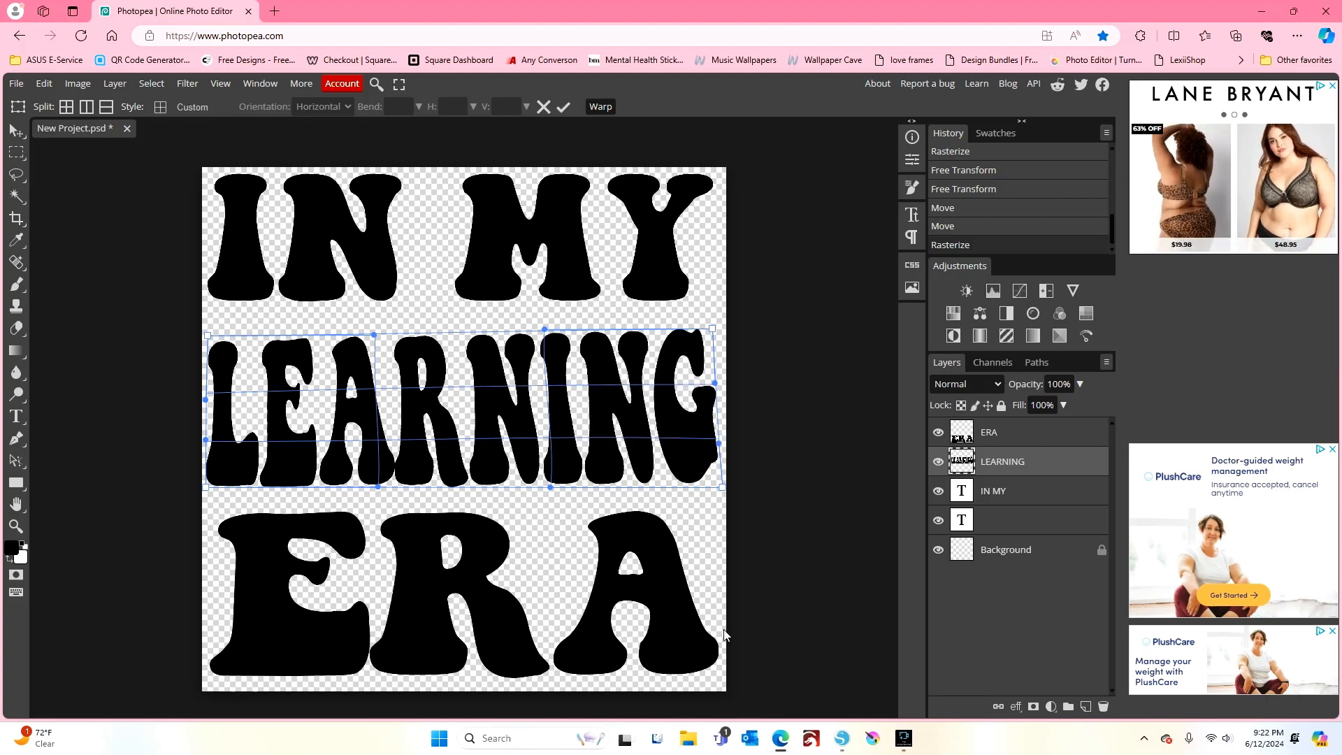
# - Enlarge "IN MY" proportionally to about 101.37% from its lower-right corner, and rasterize its layer
pyautogui.click(1001, 497)
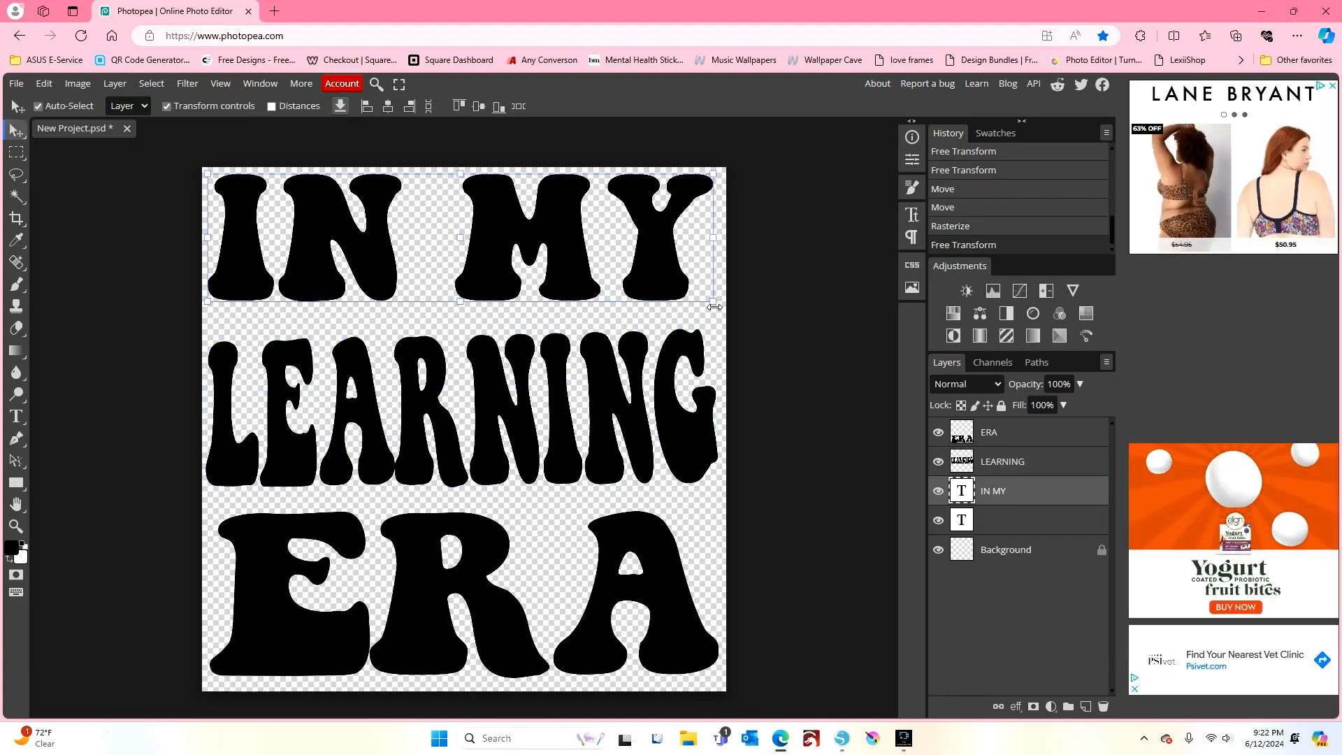
pyautogui.moveTo(711, 301); pyautogui.dragTo(717, 311)
pyautogui.rightClick(1002, 500)
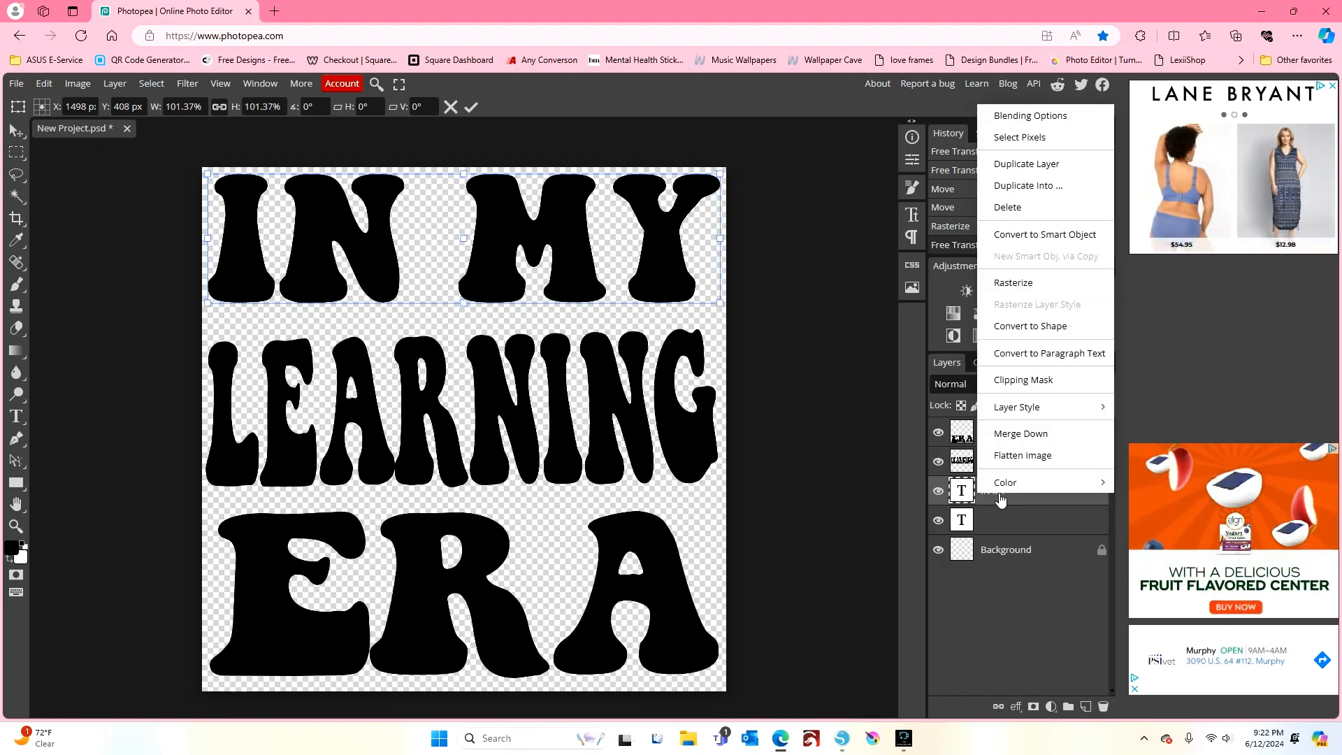
pyautogui.click(1049, 294)
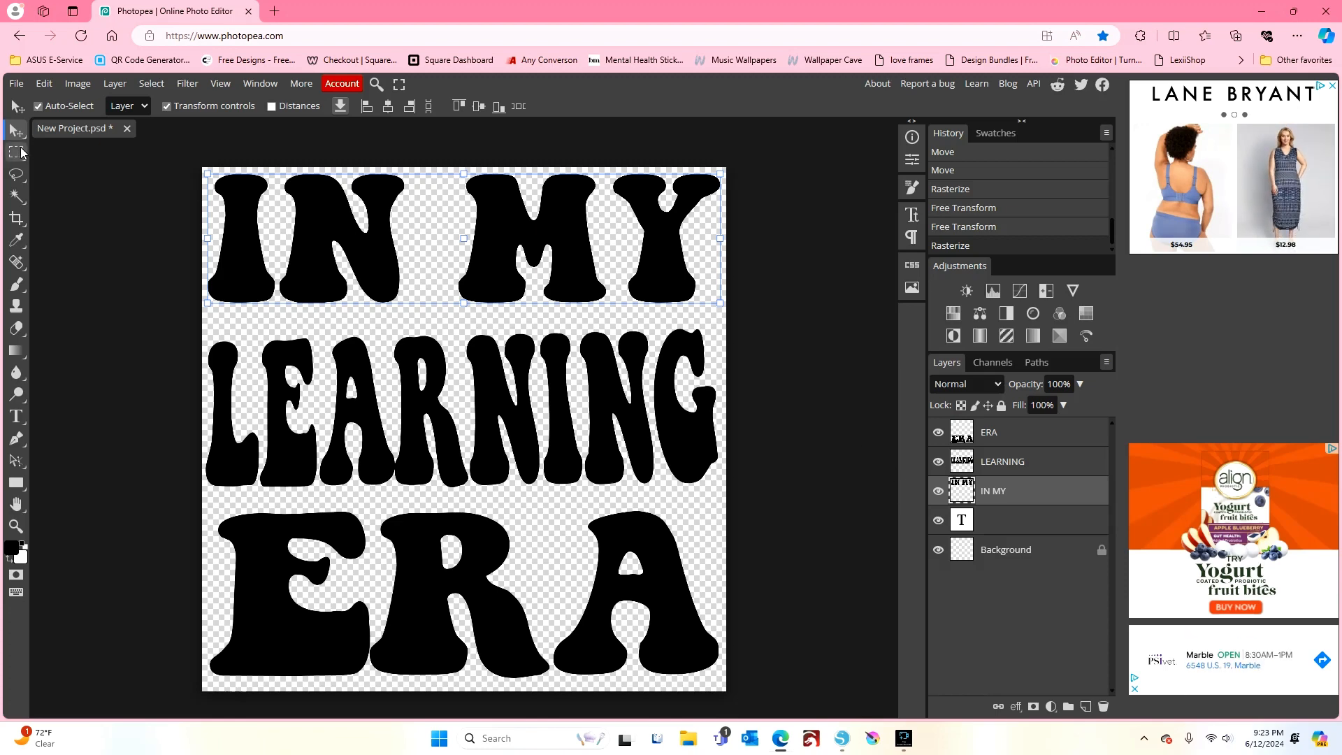
# - Move "IN MY" straight down slightly and shift "LEARNING" slightly down and left to the canvas's left edge
pyautogui.moveTo(516, 274); pyautogui.dragTo(517, 285)
pyautogui.moveTo(558, 414); pyautogui.dragTo(554, 417)
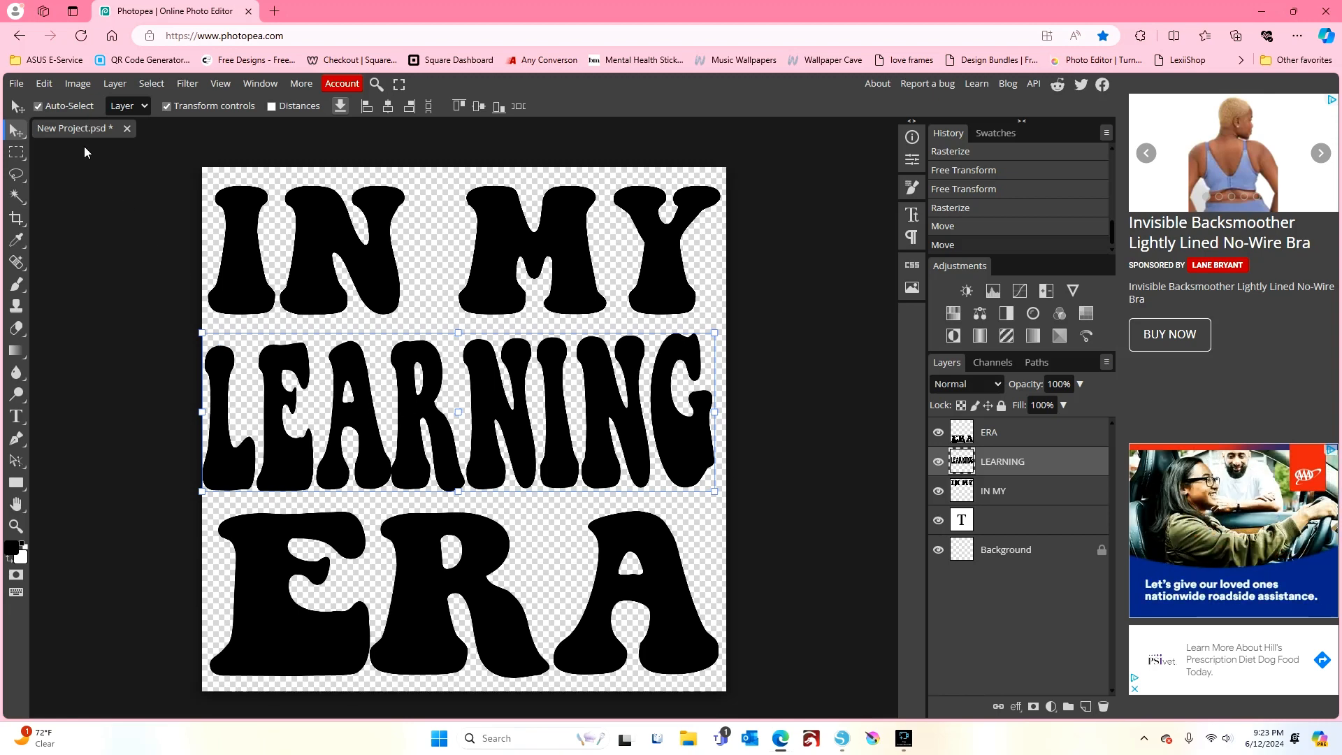
# - Apply another Custom warp to "LEARNING", adjusting its top-right points and raising its top-left points to level the upper edge, and commit it
pyautogui.click(43, 83)
pyautogui.moveTo(118, 428)
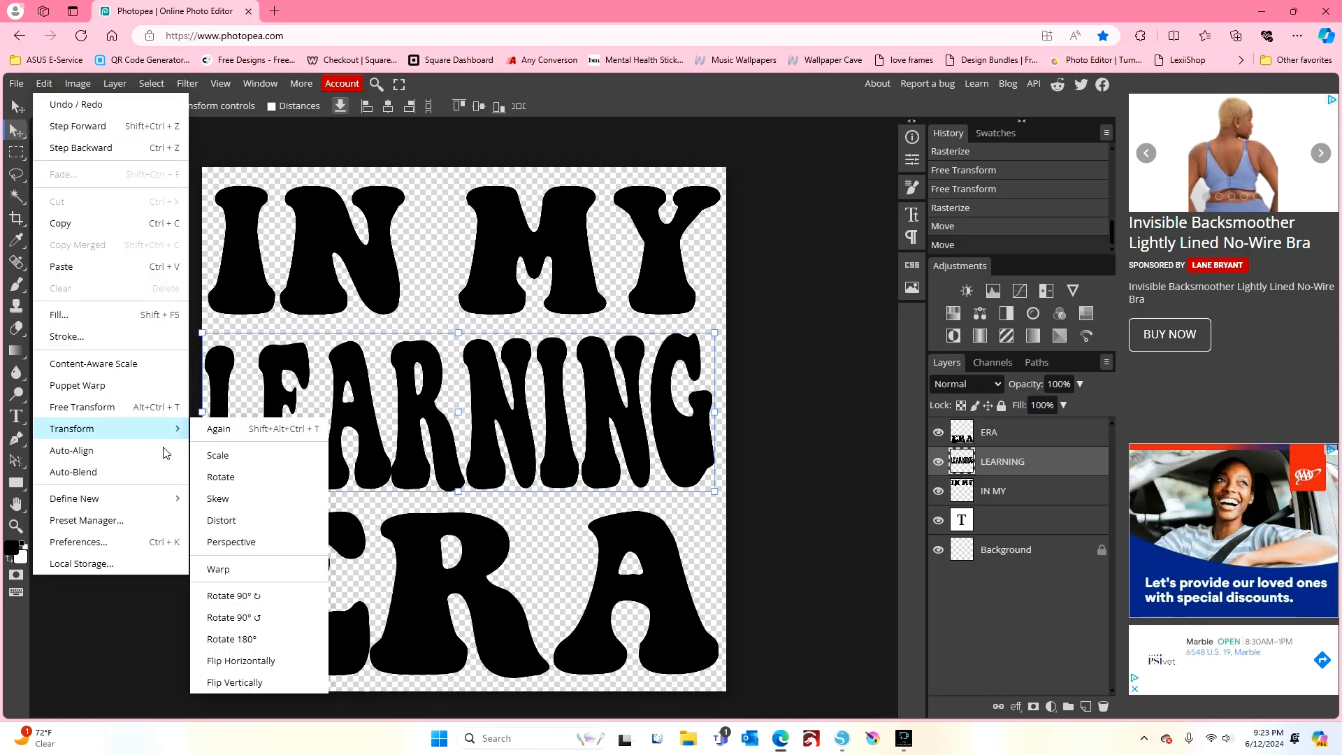
pyautogui.click(222, 569)
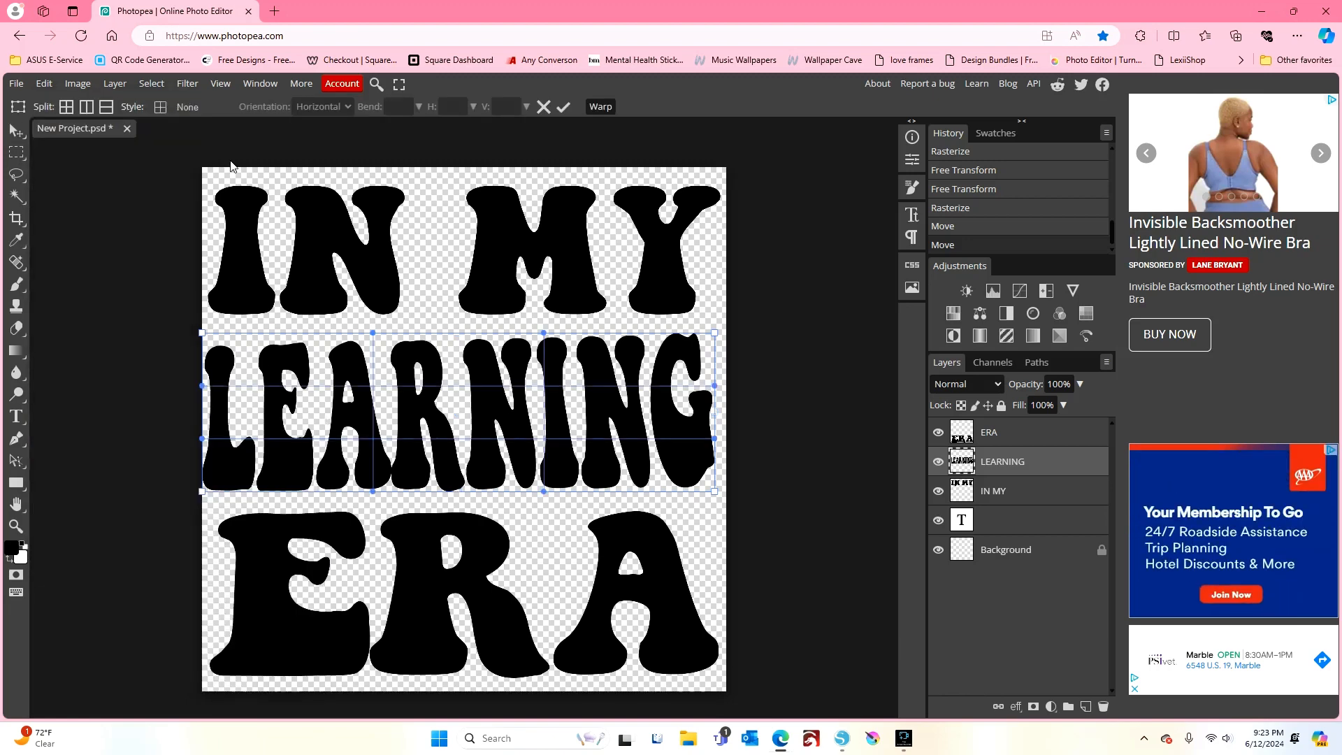
pyautogui.click(160, 107)
pyautogui.click(180, 149)
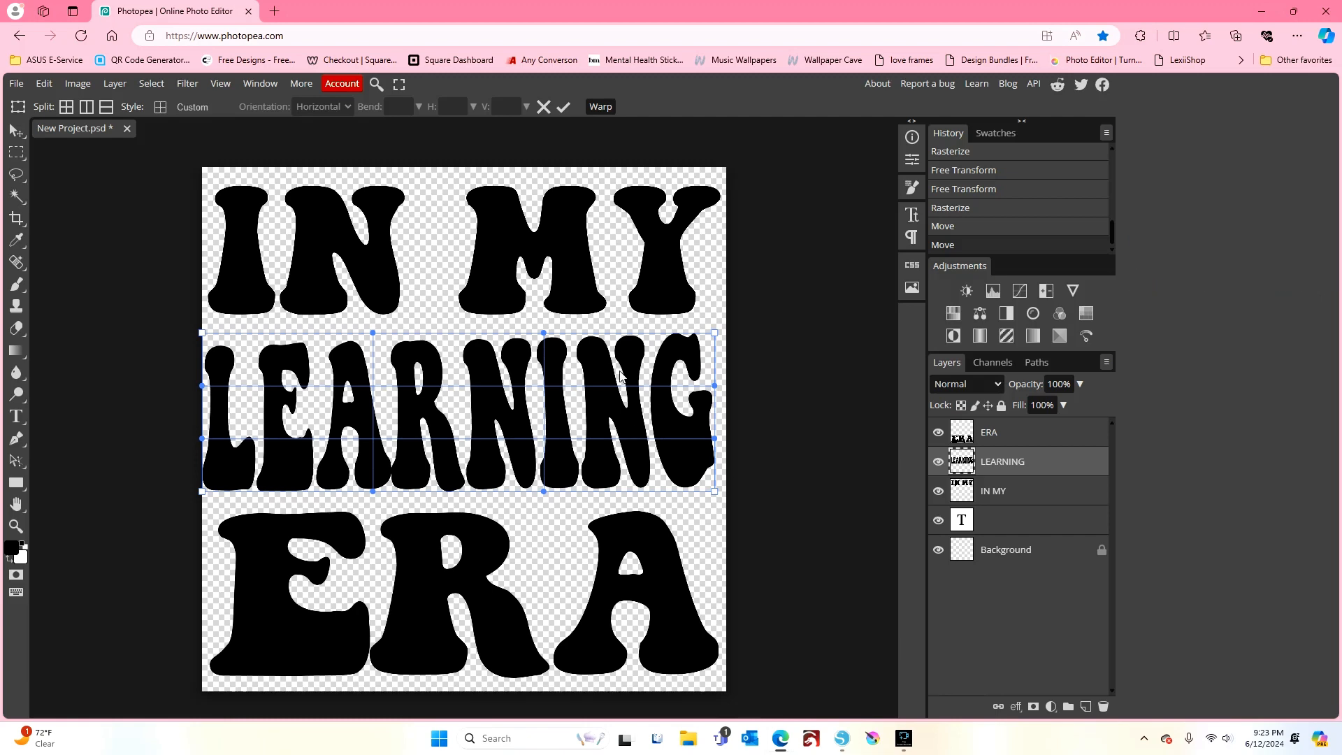
pyautogui.click(544, 335)
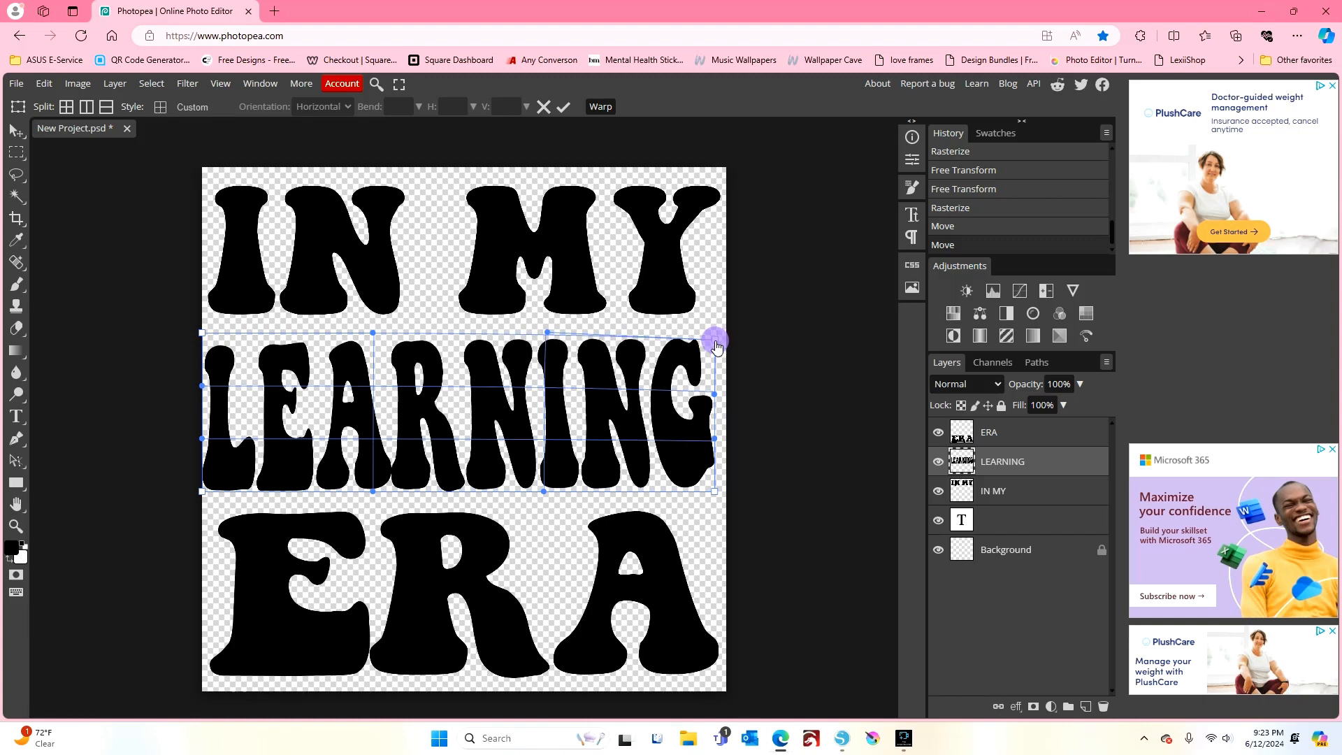
pyautogui.moveTo(717, 336); pyautogui.dragTo(717, 335)
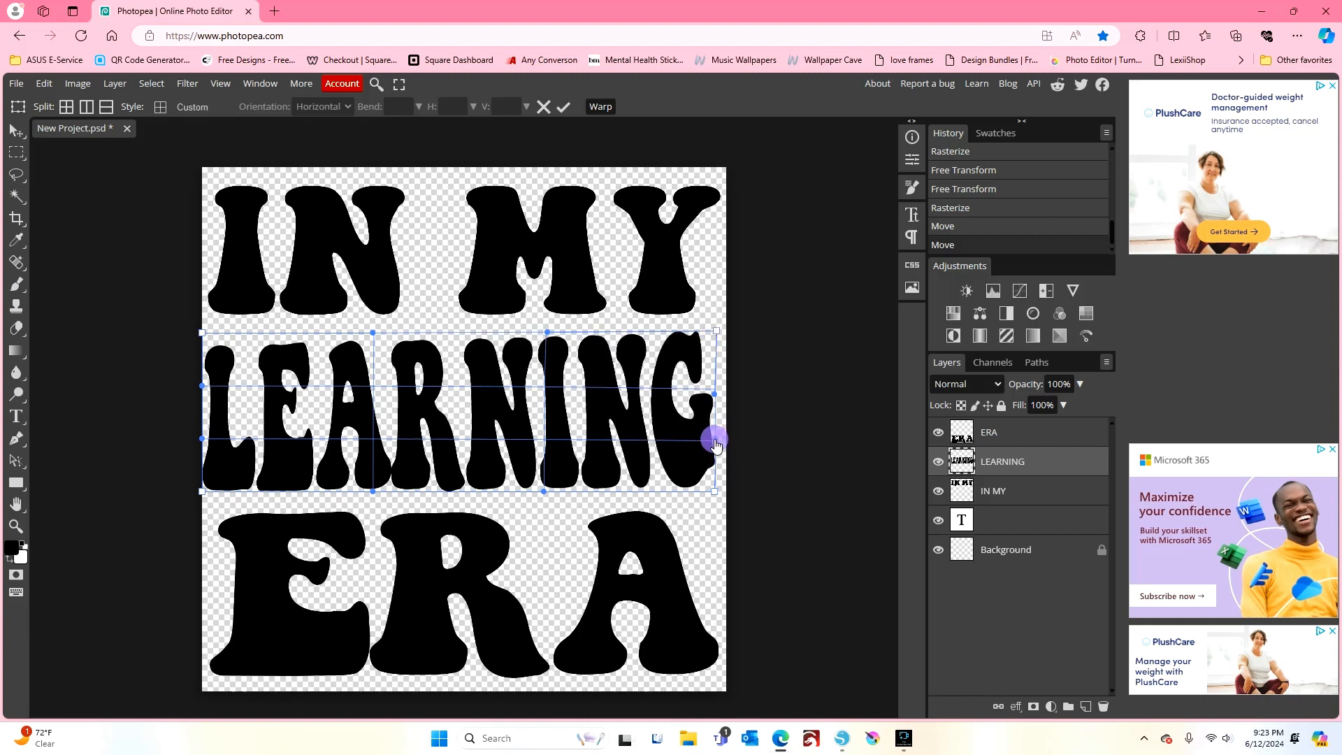
pyautogui.moveTo(375, 336); pyautogui.dragTo(396, 324)
pyautogui.moveTo(206, 336); pyautogui.dragTo(210, 326)
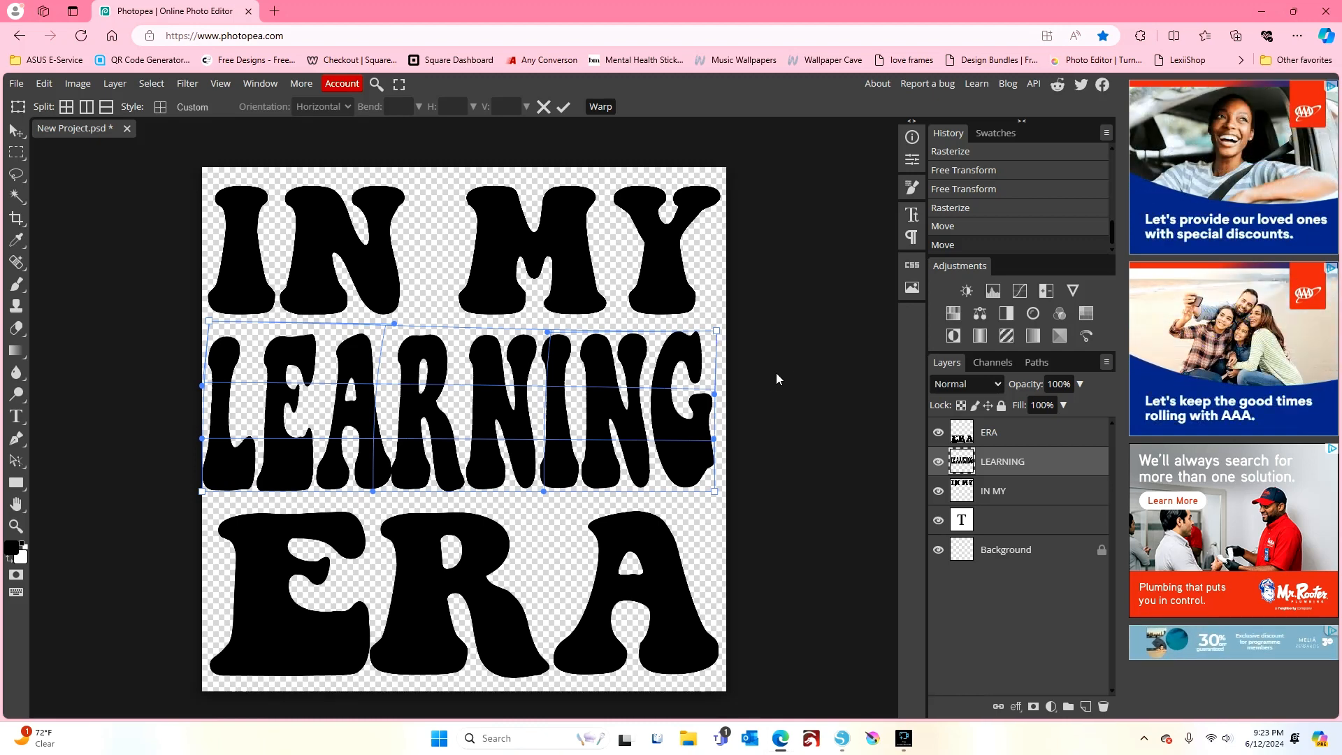
pyautogui.press('Return')
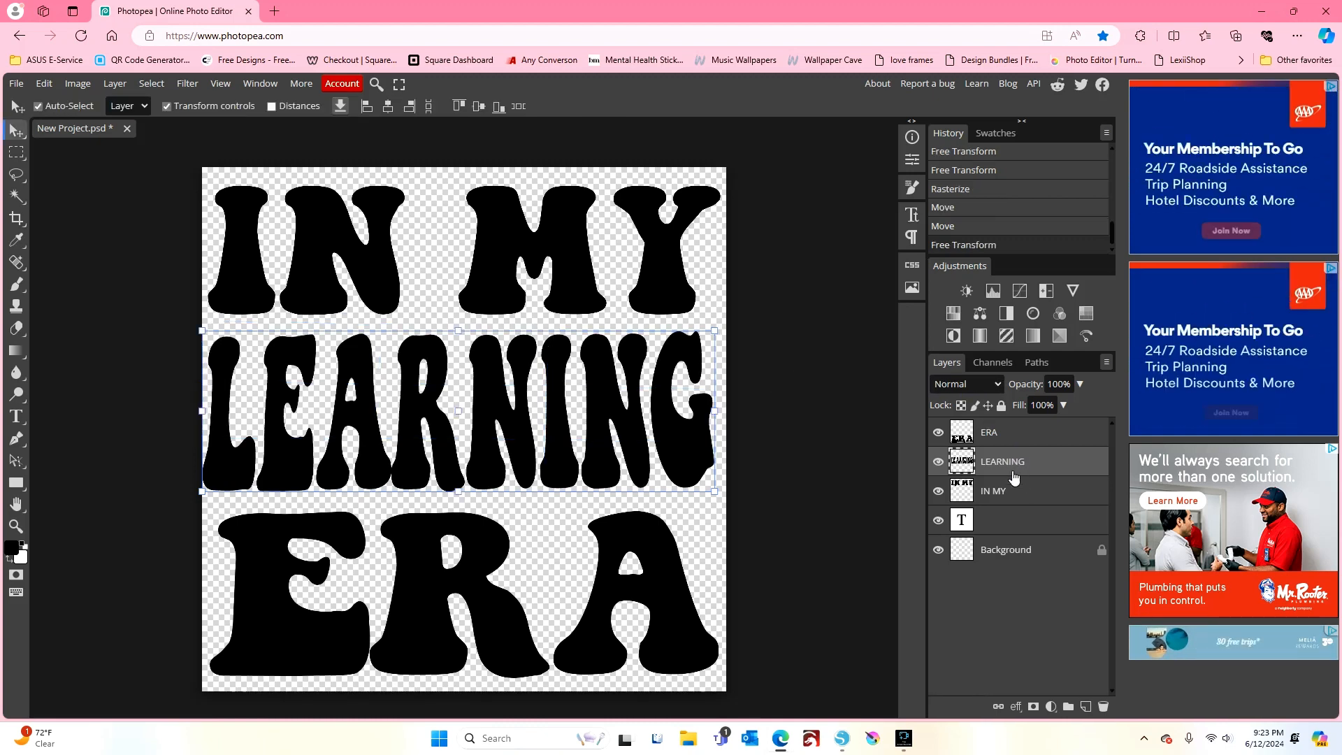
# - Move "ERA" up close beneath "LEARNING" and against the canvas's left edge, and enlarge it proportionally to about 101.91%
pyautogui.click(1010, 489)
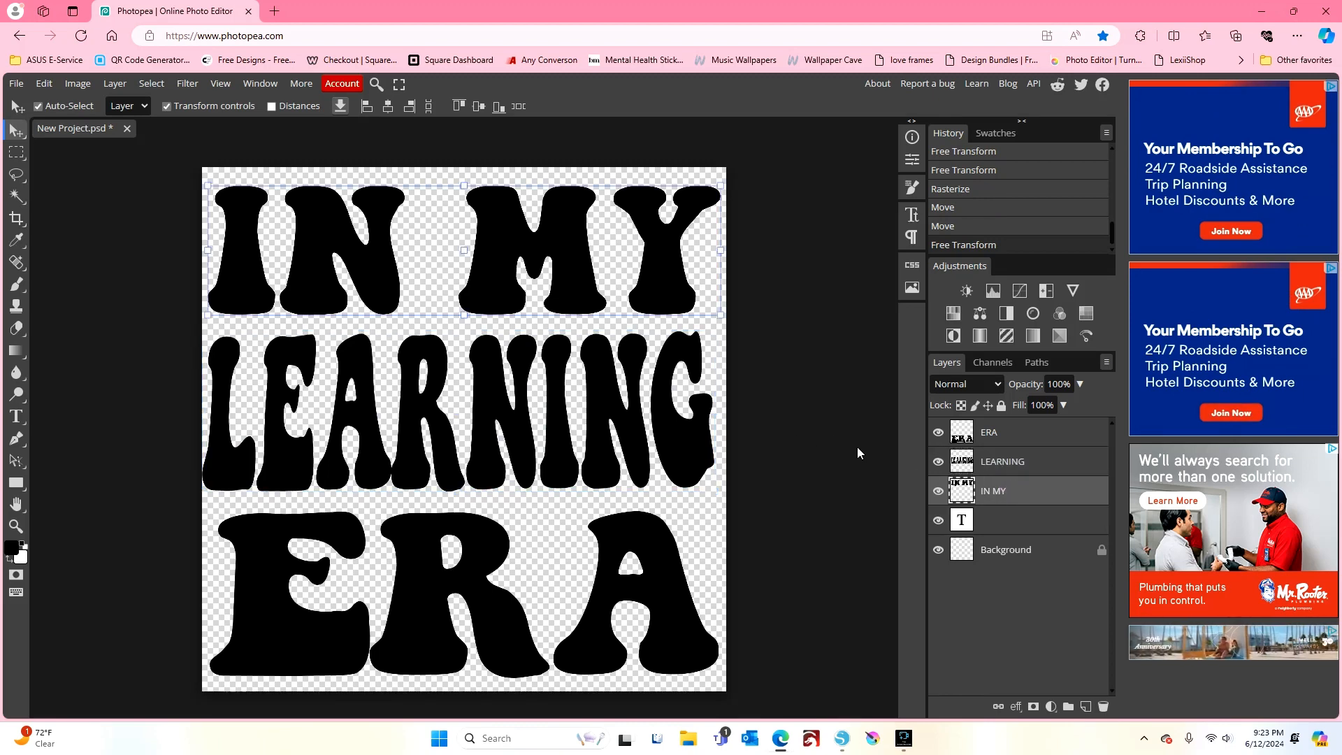
pyautogui.click(1002, 442)
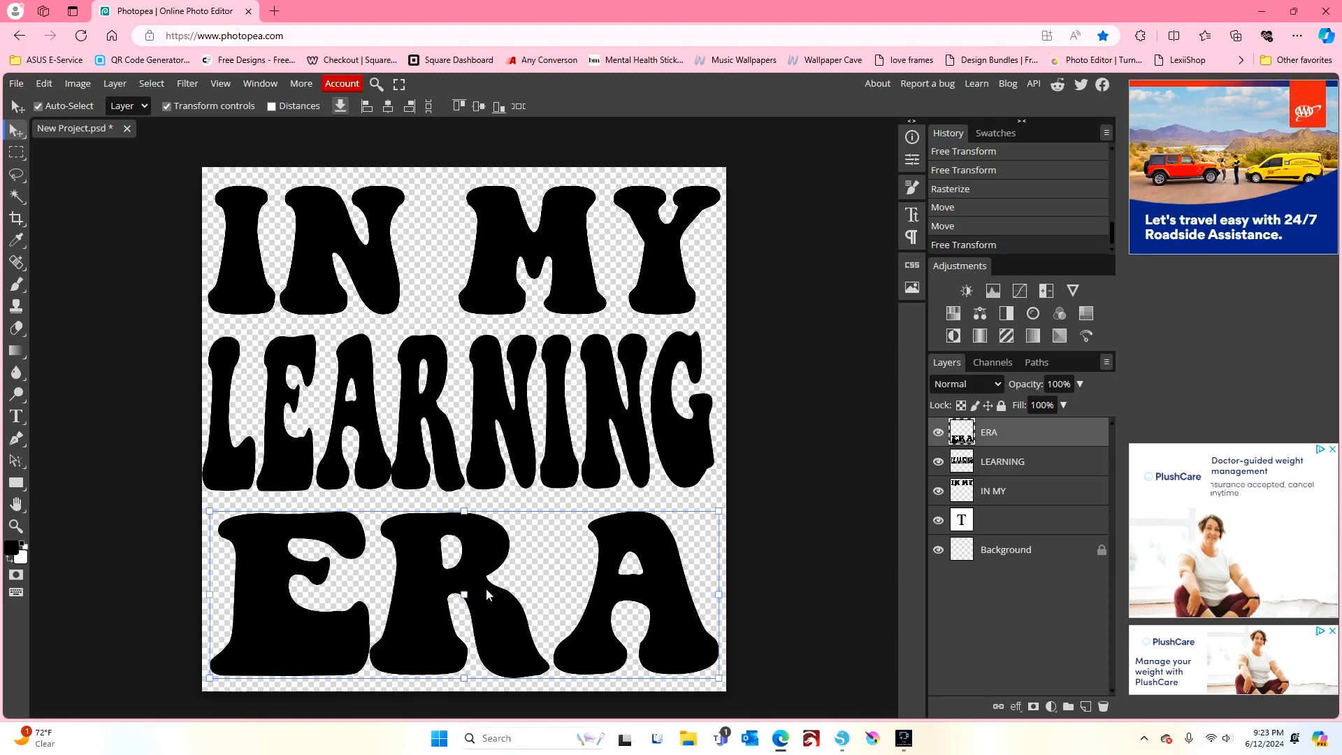
pyautogui.moveTo(490, 594); pyautogui.dragTo(482, 578)
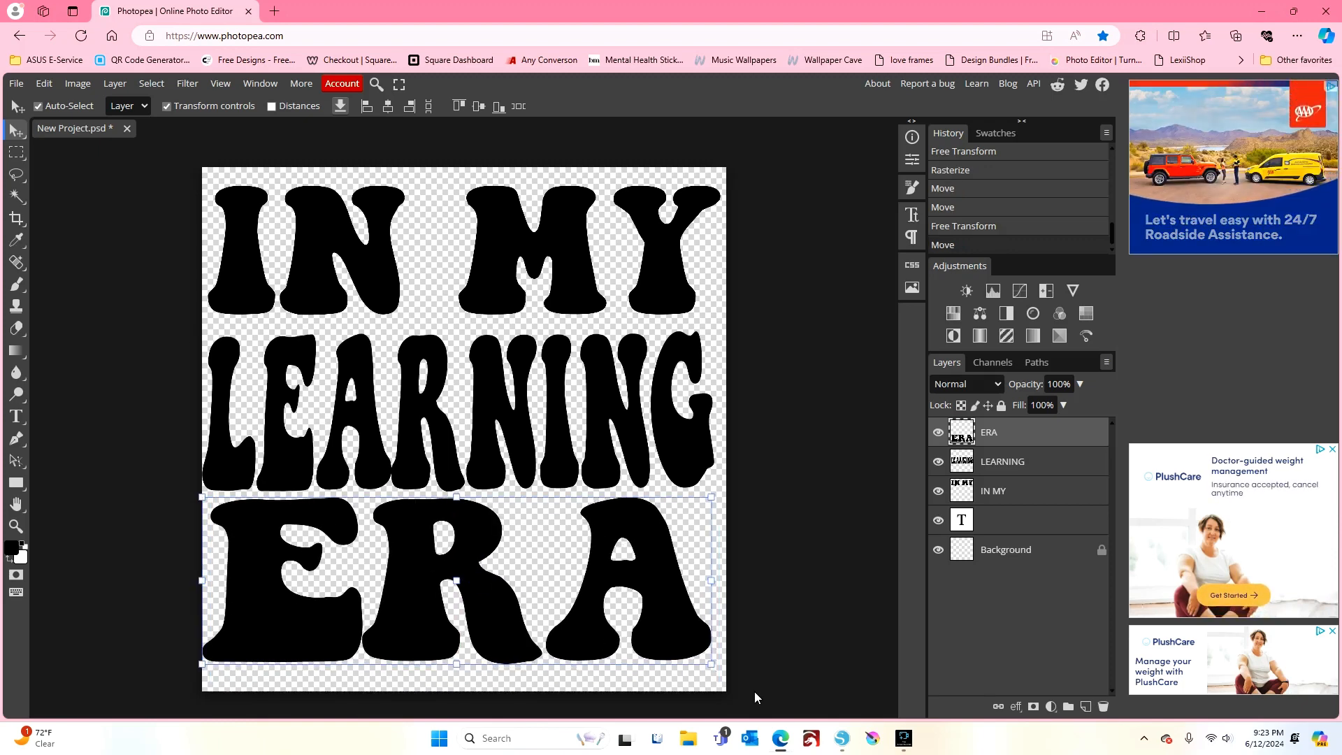
pyautogui.moveTo(708, 667); pyautogui.dragTo(721, 670)
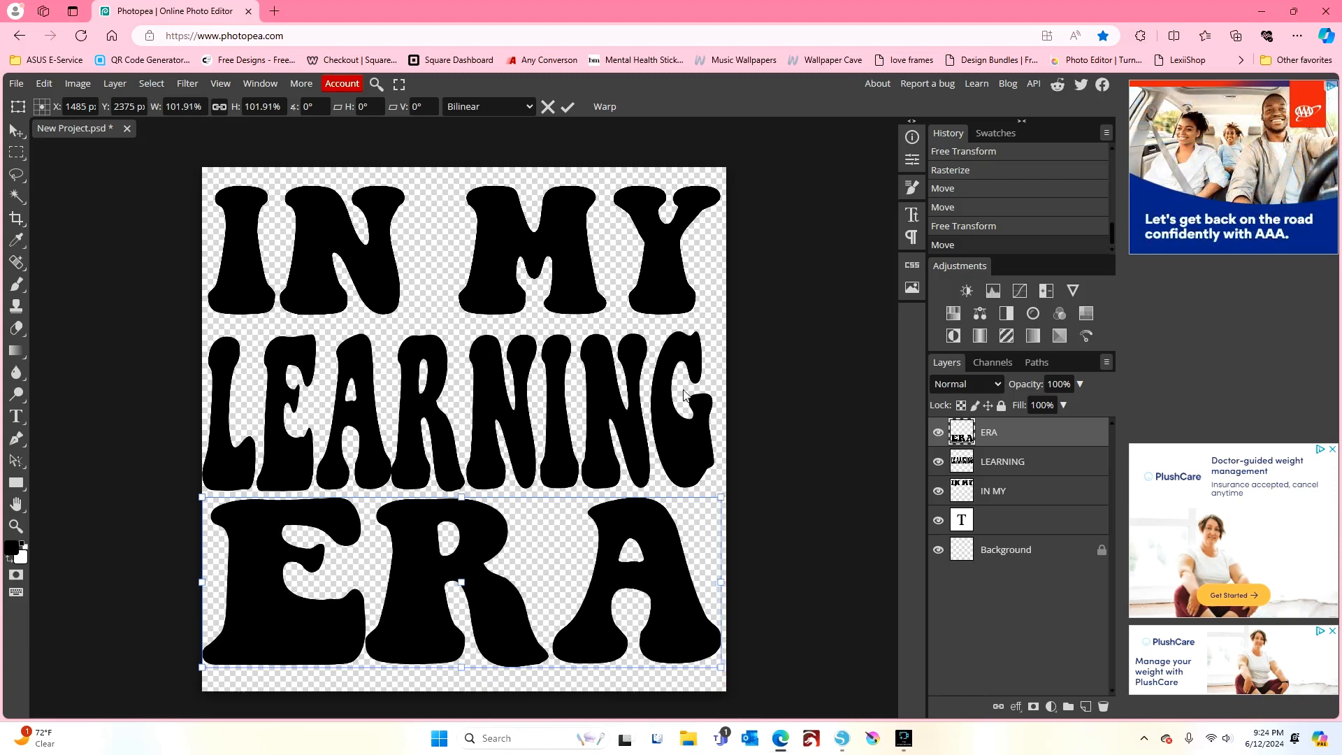
# - Move "IN MY" straight down to just above "LEARNING", and select the "LEARNING" layer
pyautogui.click(1000, 492)
pyautogui.moveTo(571, 295); pyautogui.dragTo(572, 308)
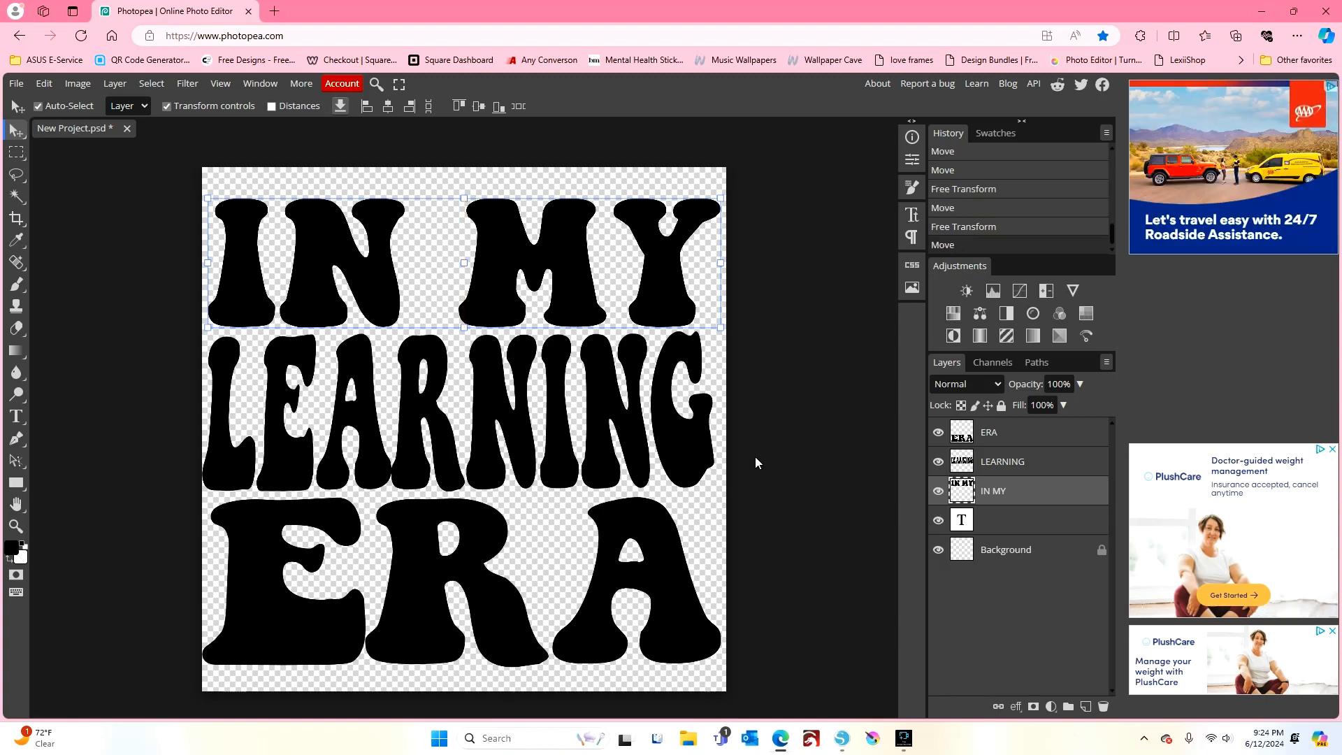
pyautogui.click(516, 466)
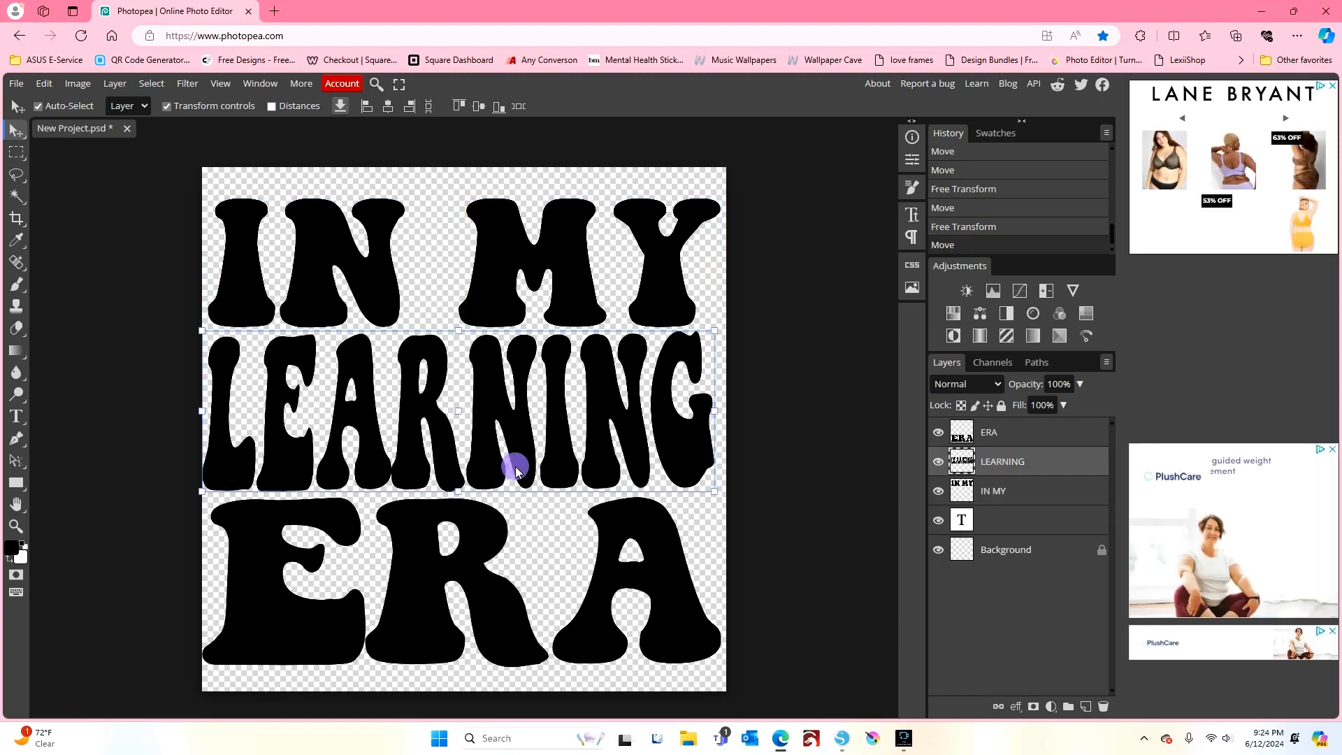
# - Shift "LEARNING" slightly right to line up with "IN MY", and delete the empty text layer above the Background layer
pyautogui.moveTo(519, 471); pyautogui.dragTo(523, 472)
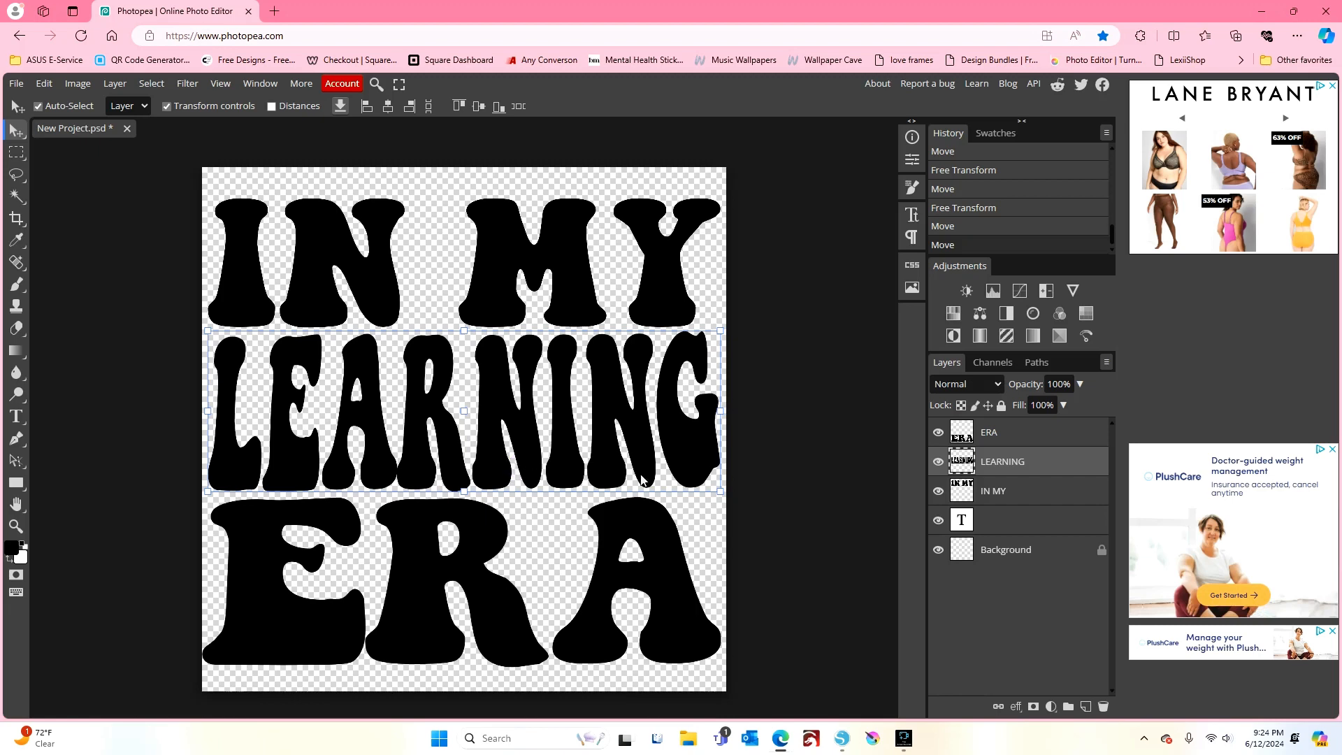
pyautogui.rightClick(1009, 526)
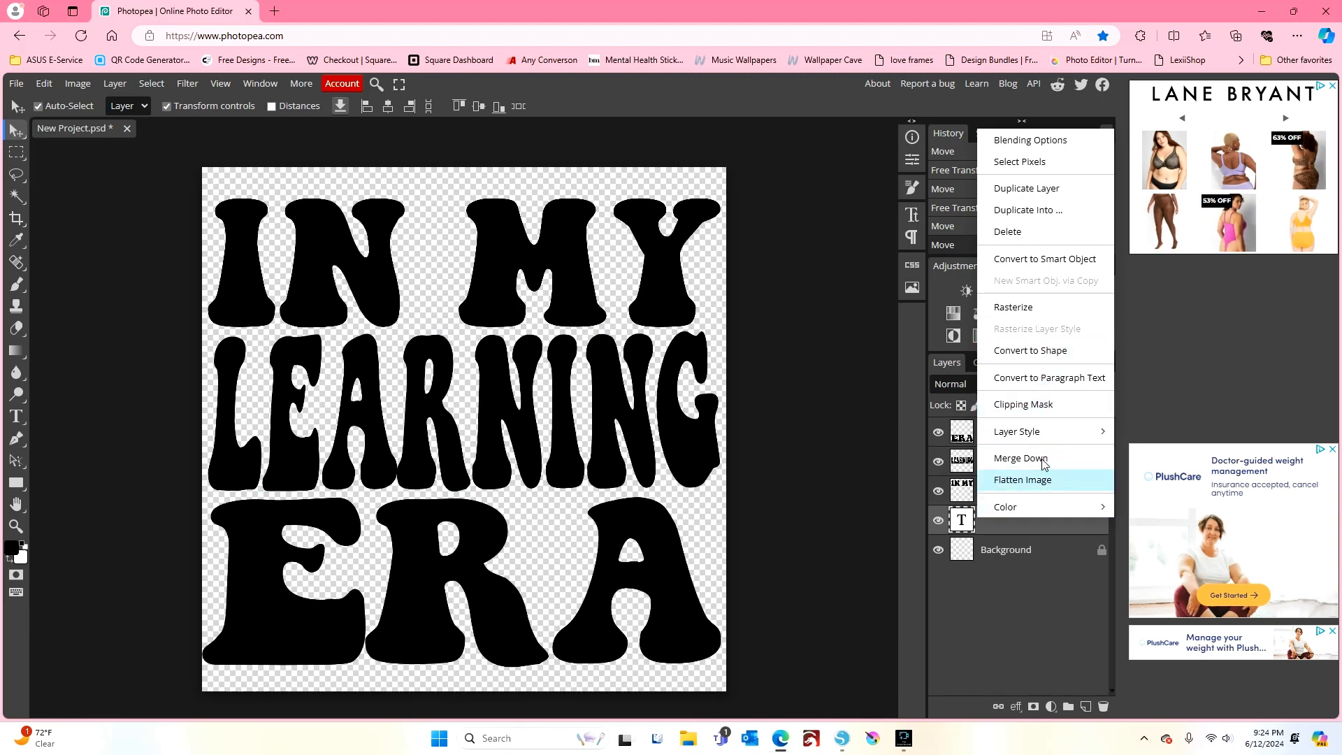
pyautogui.click(1045, 233)
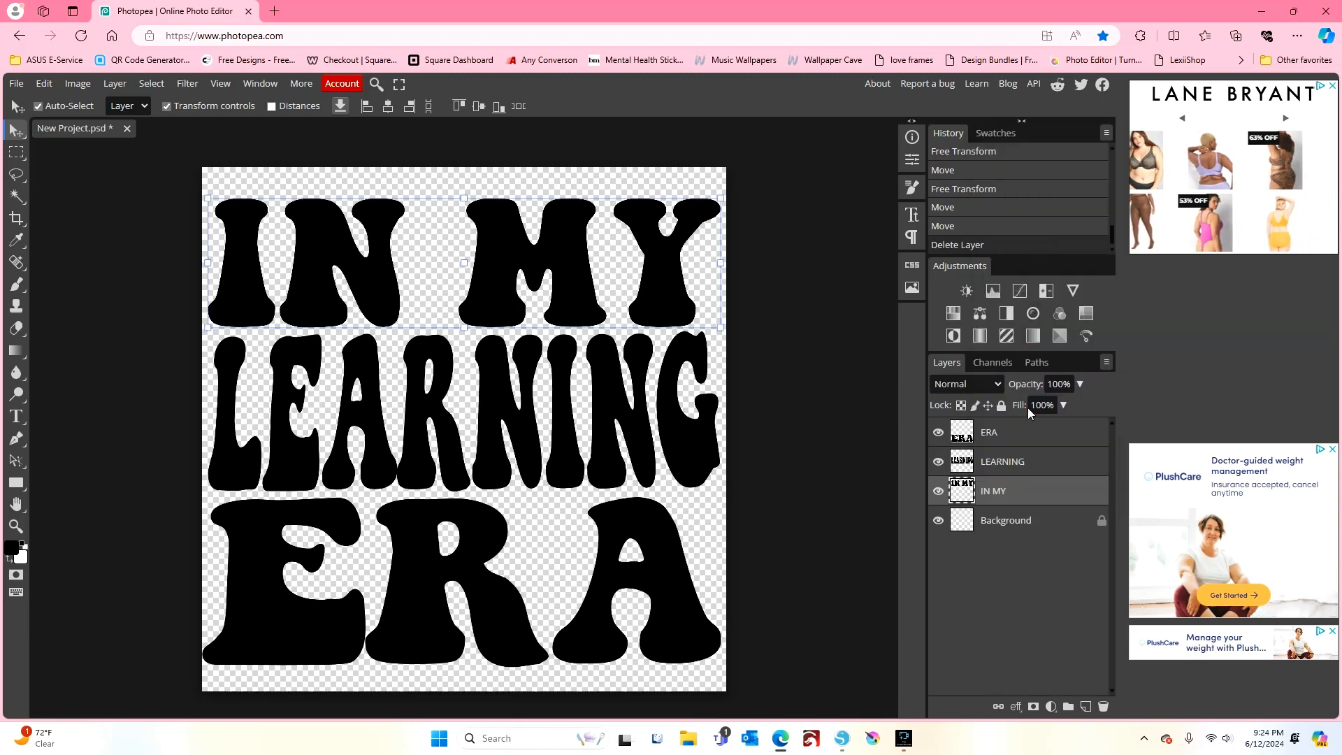
# - Merge the "ERA" and "LEARNING" layers down into the "IN MY" layer, and delete the Background layer
pyautogui.rightClick(1015, 499)
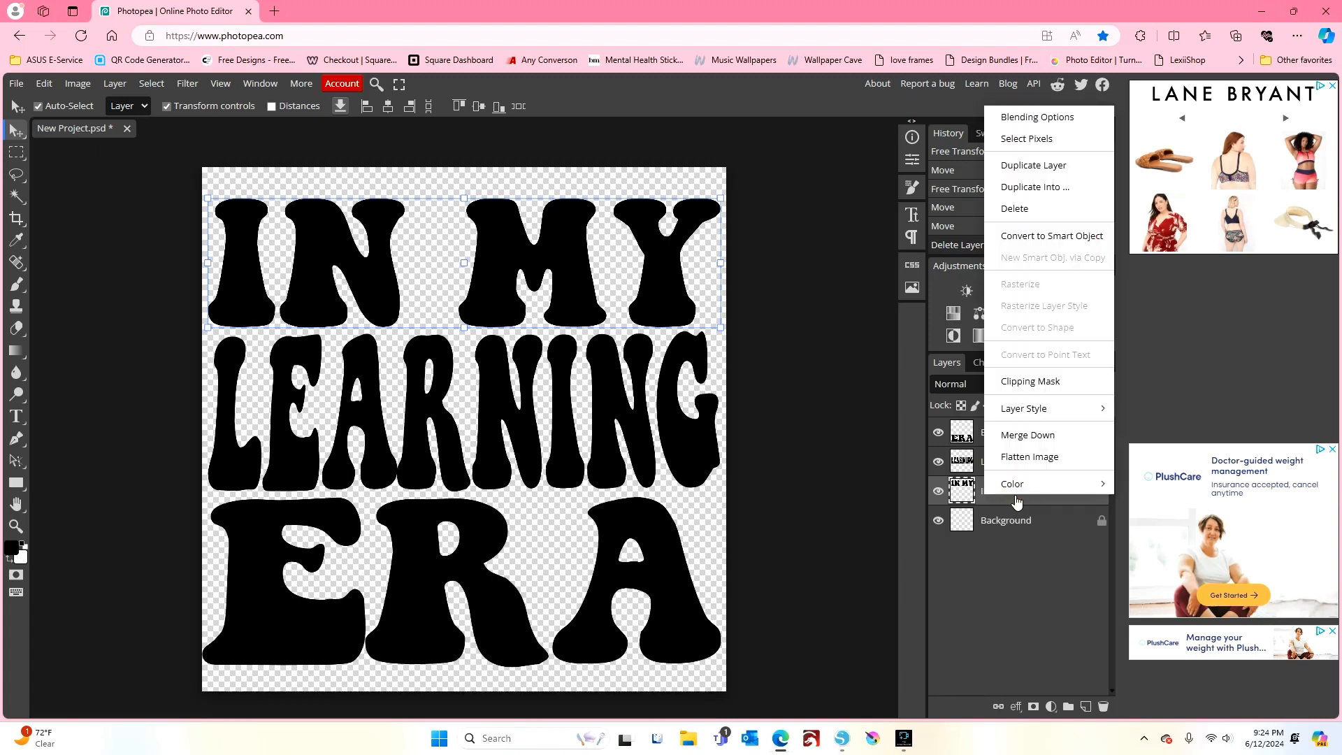
pyautogui.click(972, 434)
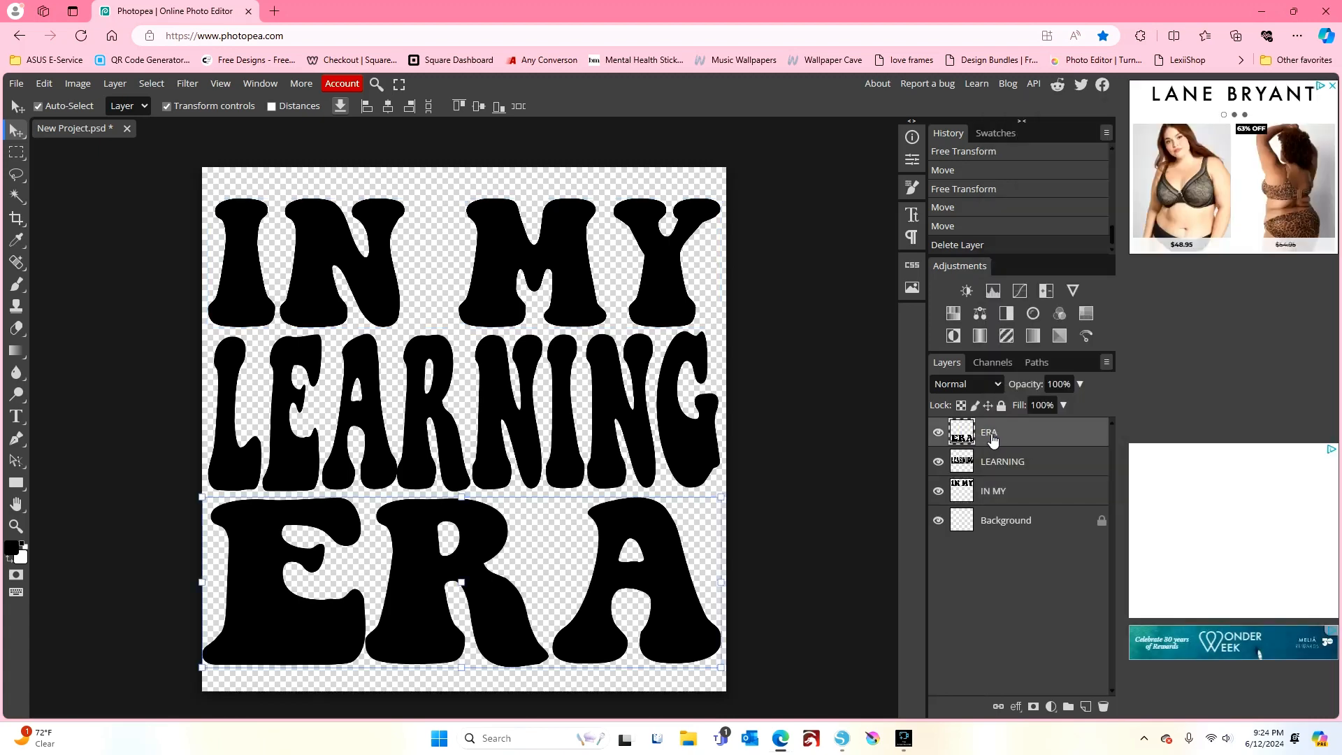
pyautogui.rightClick(991, 436)
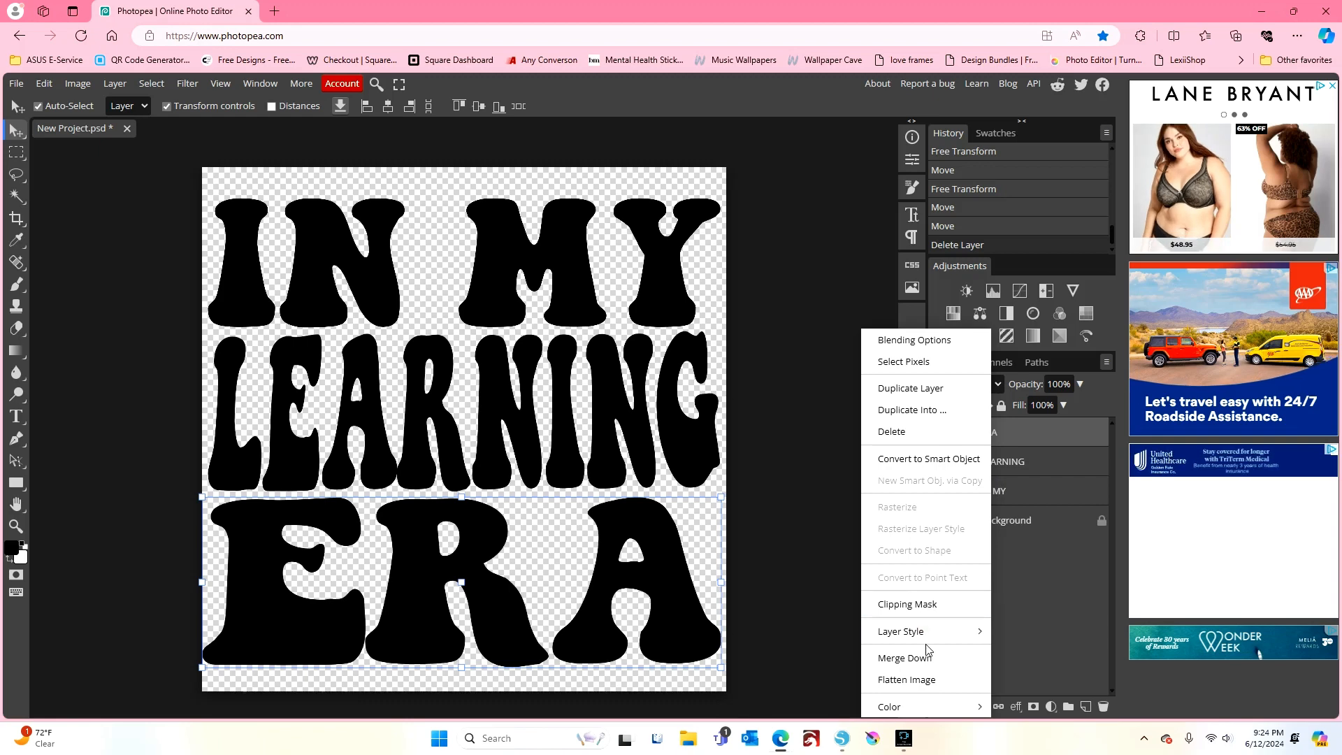
pyautogui.click(928, 655)
pyautogui.rightClick(1013, 432)
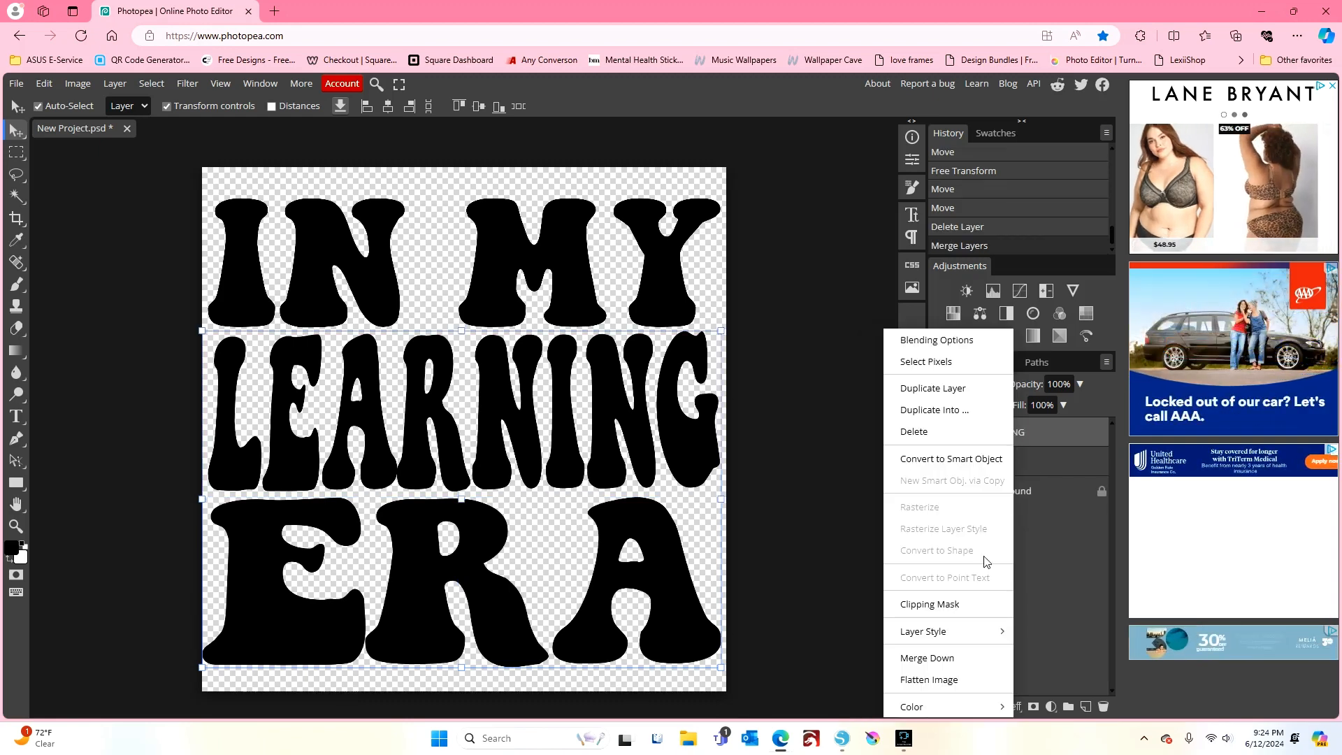
pyautogui.click(937, 657)
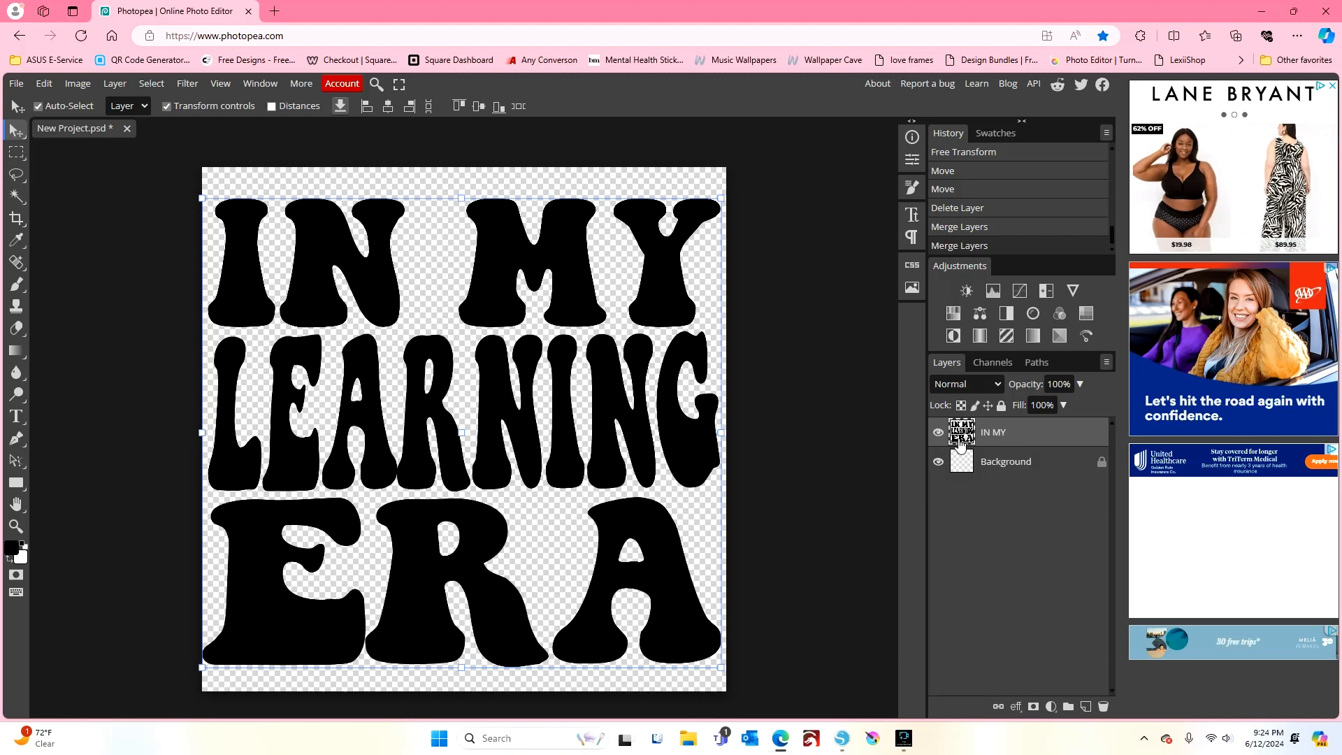
pyautogui.rightClick(1007, 467)
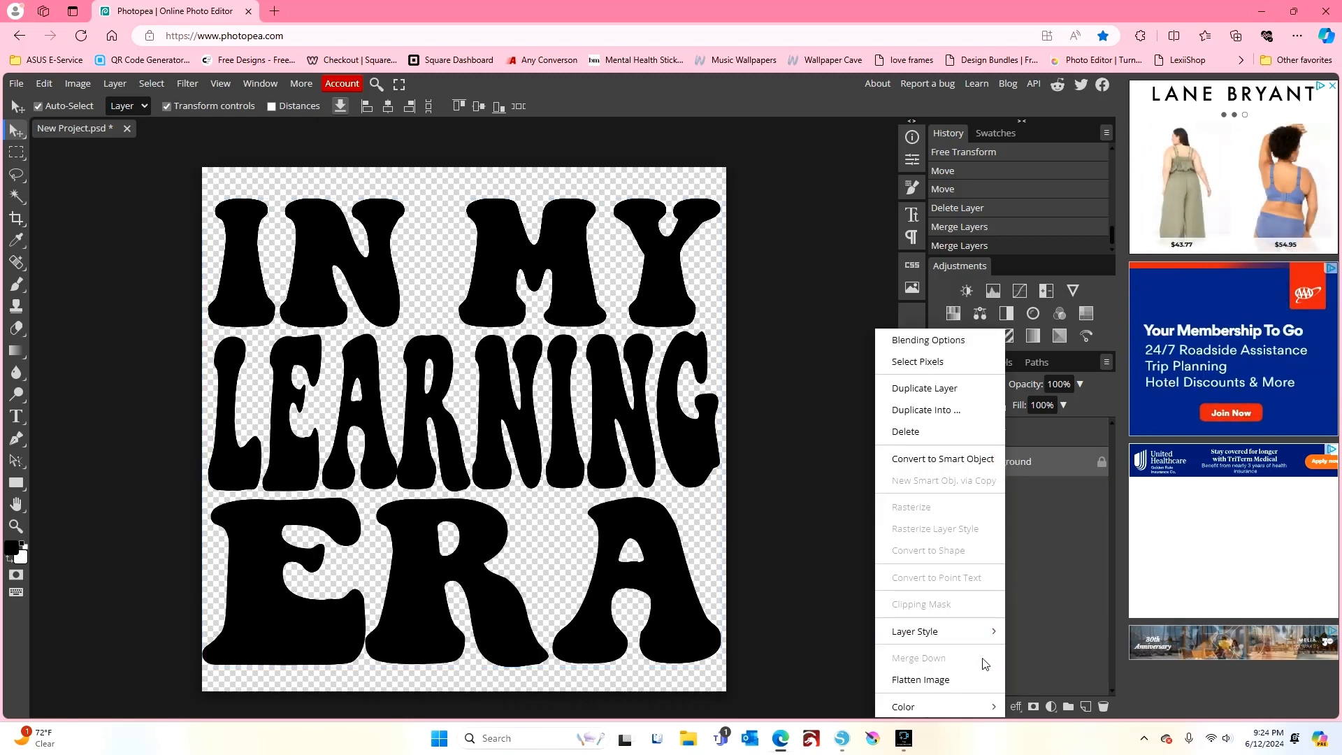
pyautogui.click(952, 431)
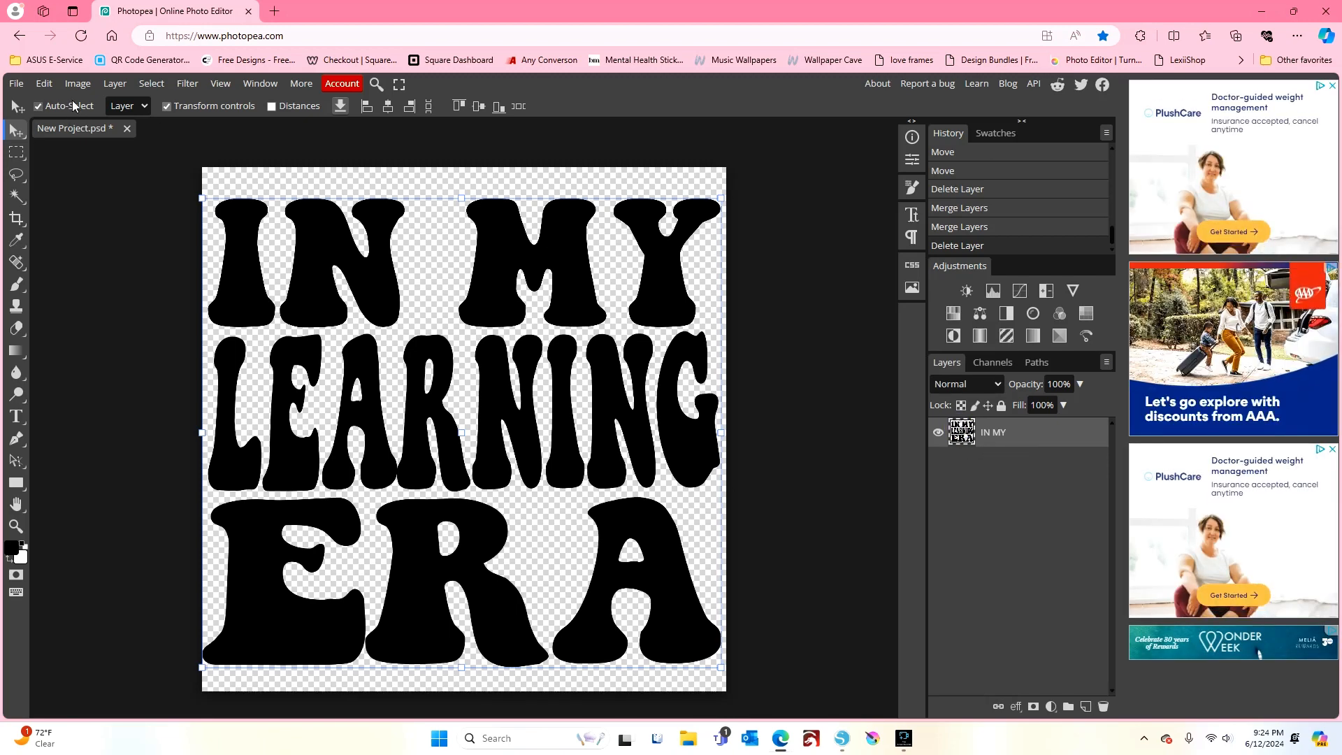
# - Apply a horizontal Wave warp with a bend of -27% to the merged text layer and commit it
pyautogui.click(49, 84)
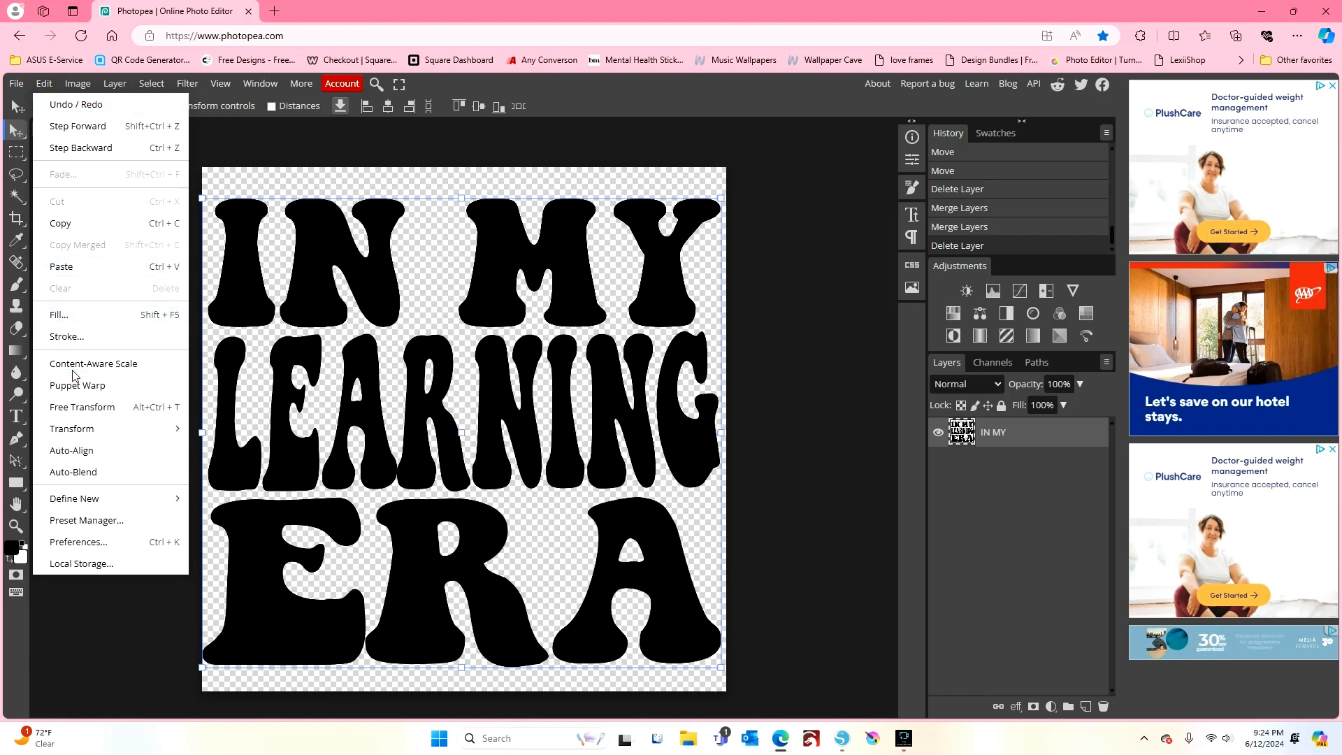
pyautogui.moveTo(91, 434)
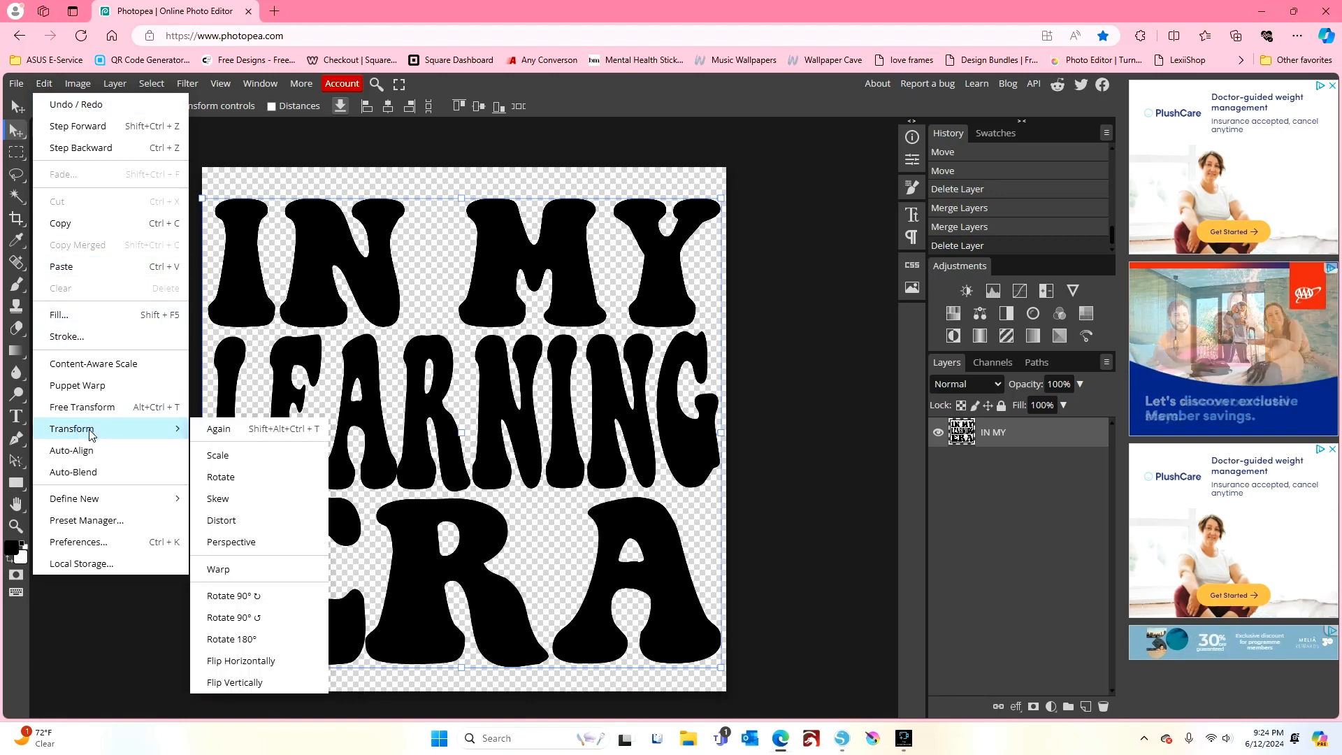
pyautogui.click(218, 569)
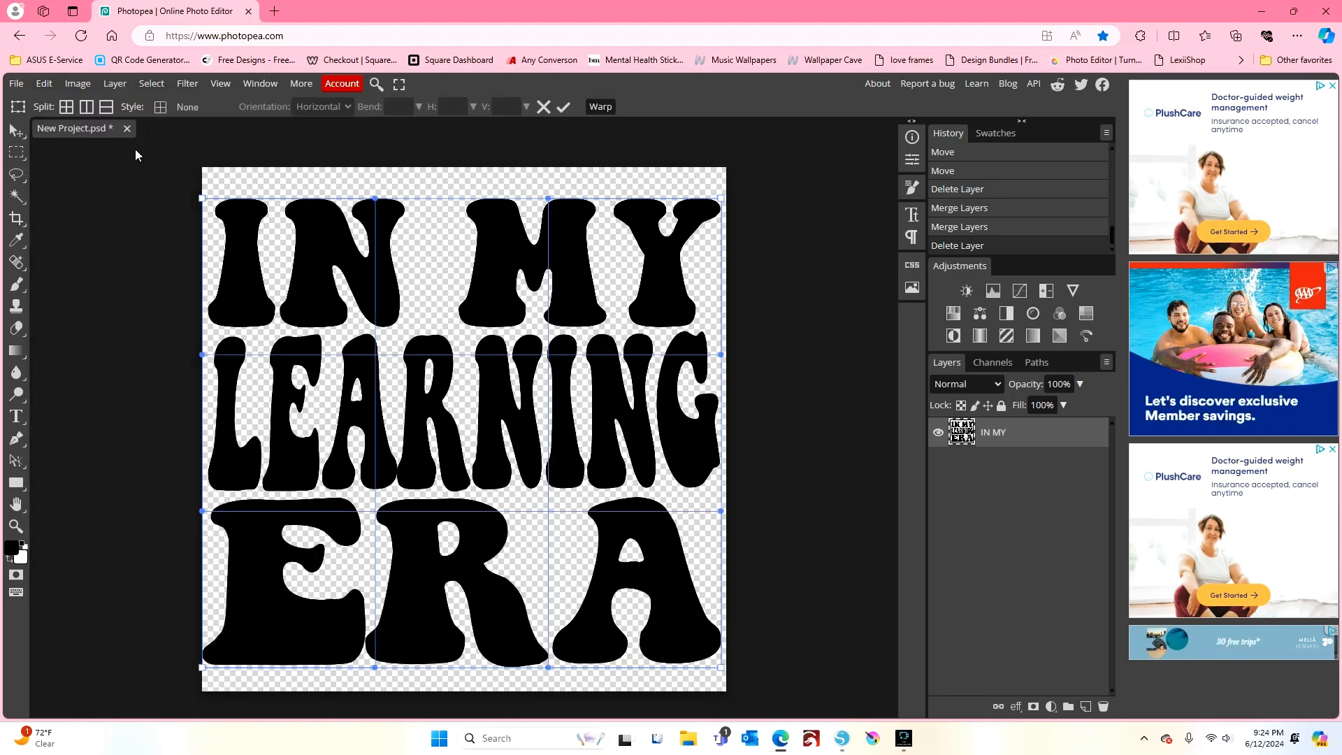
pyautogui.click(175, 107)
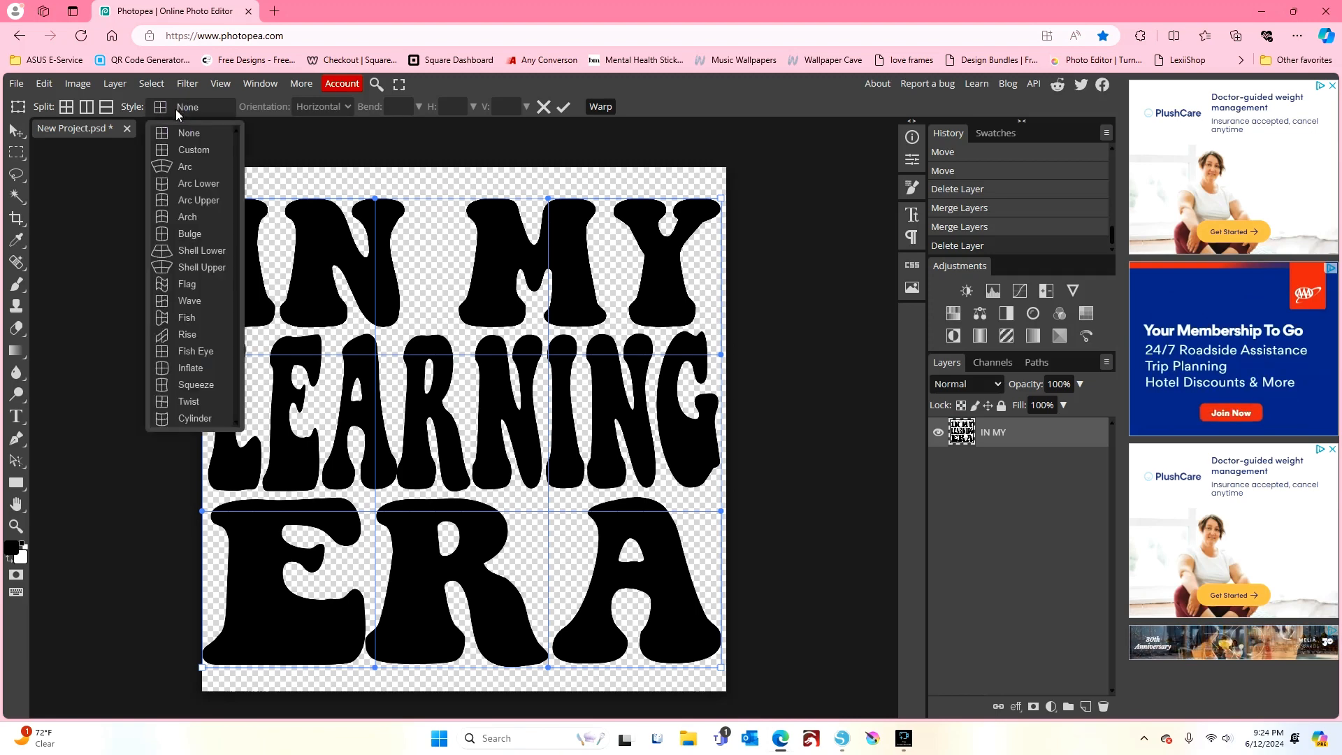
pyautogui.click(183, 305)
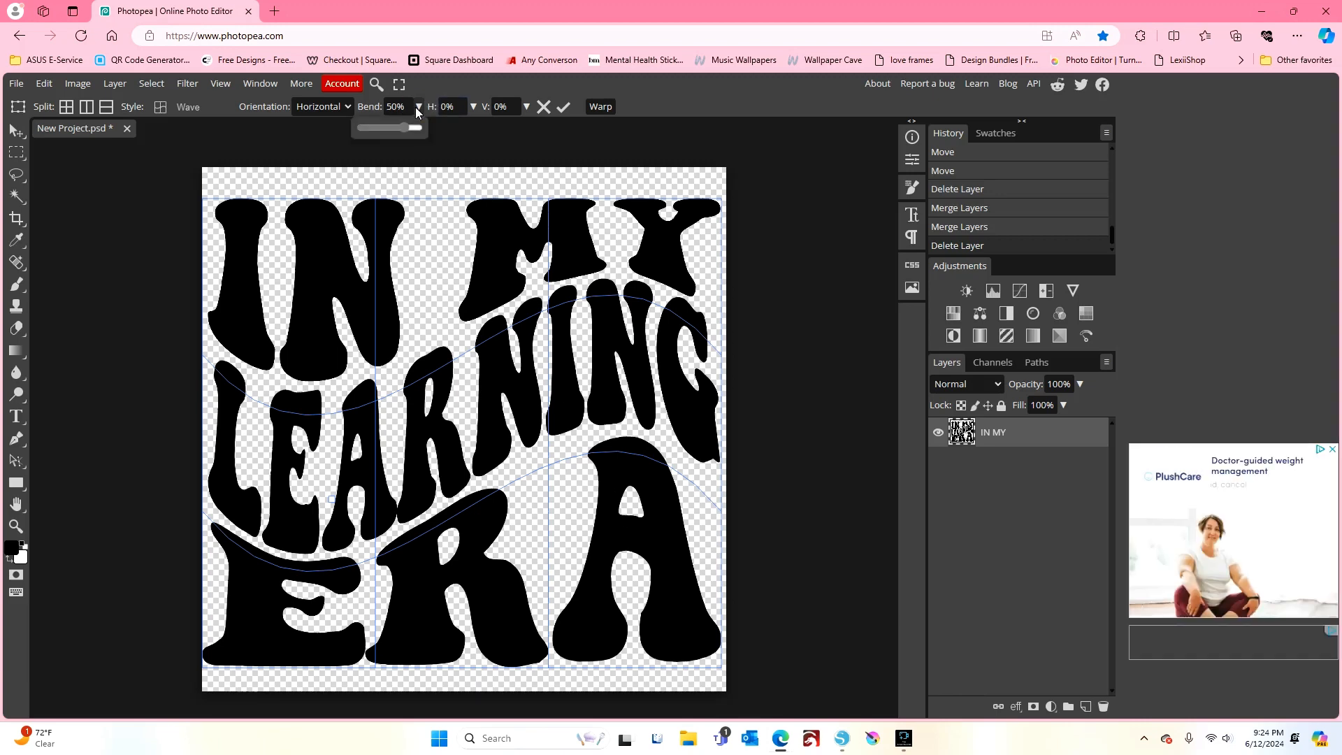
pyautogui.moveTo(397, 127); pyautogui.dragTo(383, 127)
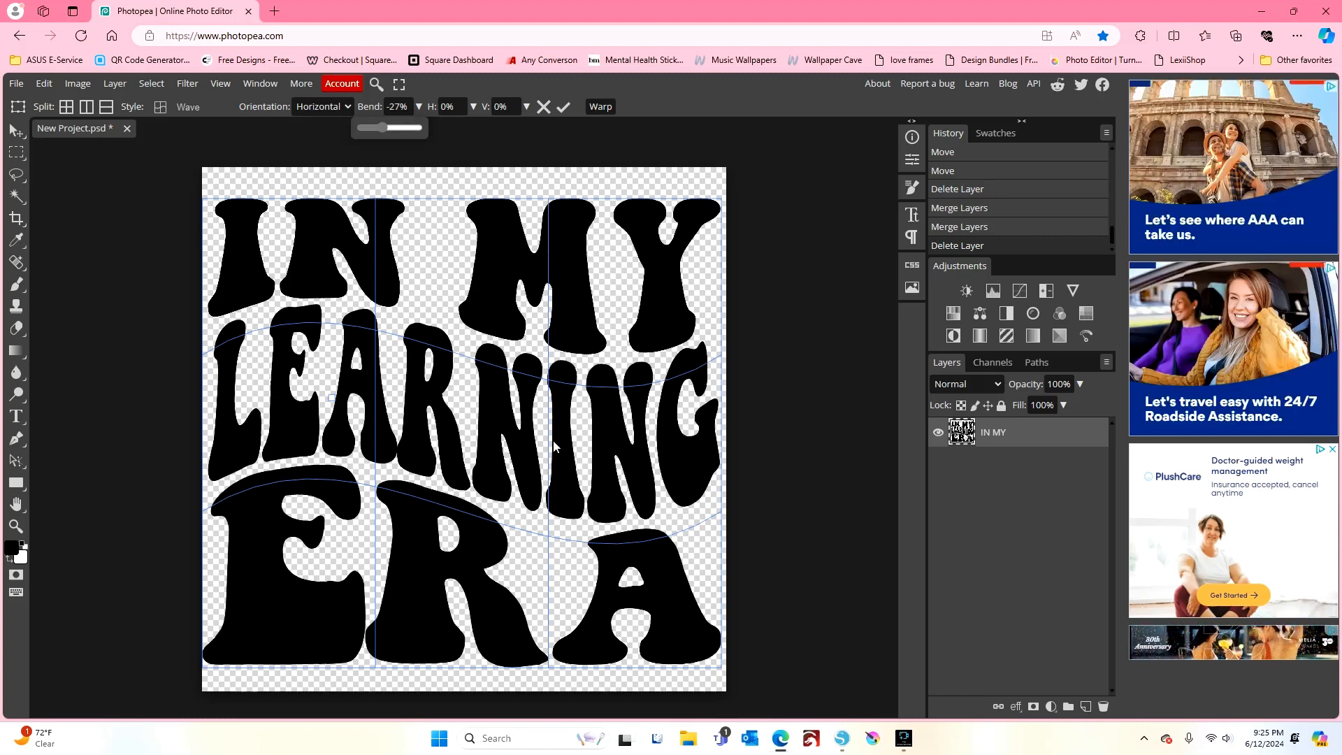
pyautogui.click(562, 111)
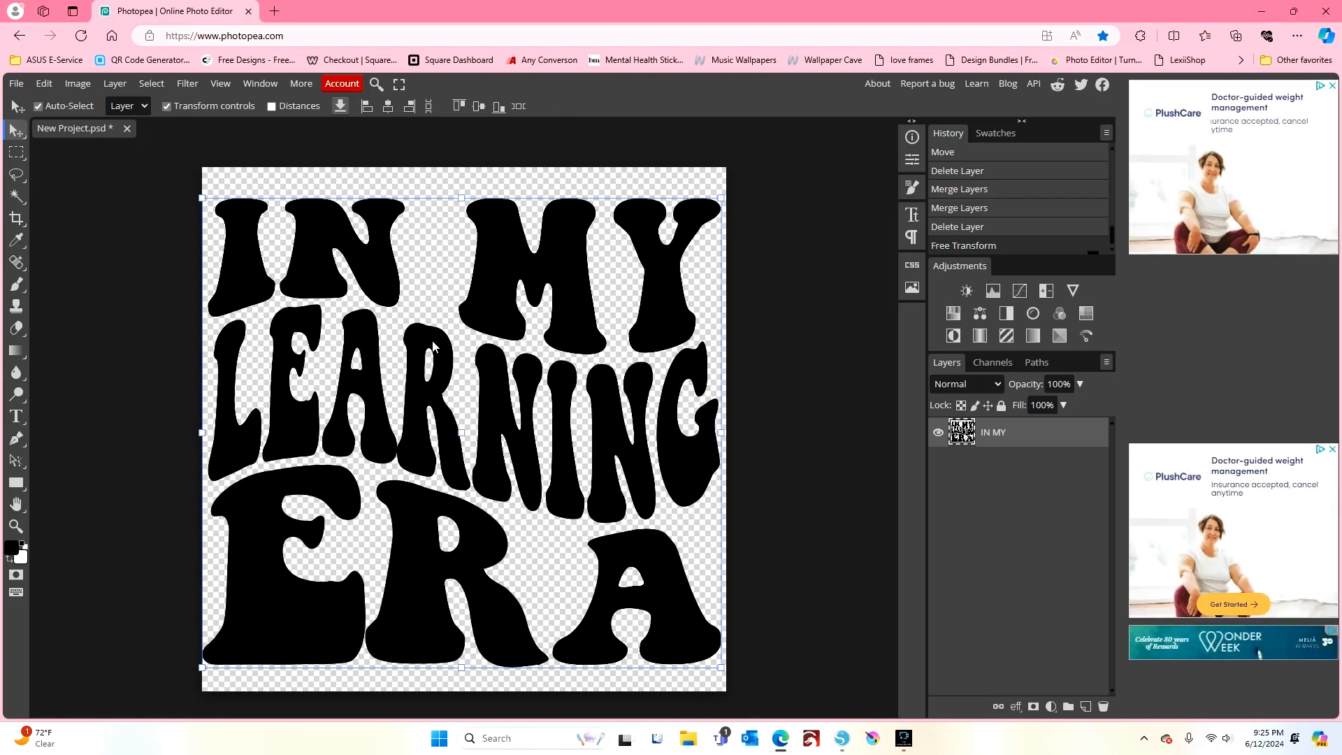
# - Export the merged text layer as a PNG at 2x scale, and open the downloaded image to check it
pyautogui.click(341, 107)
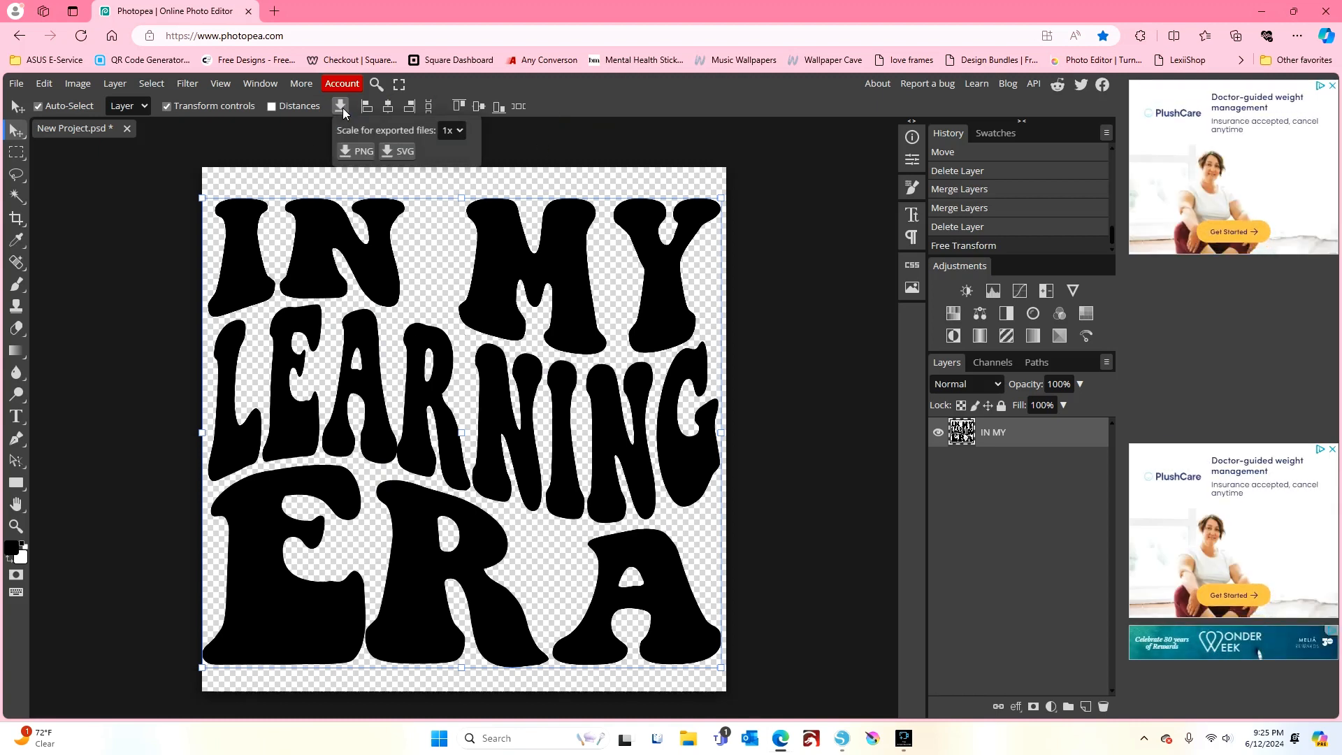
pyautogui.click(459, 130)
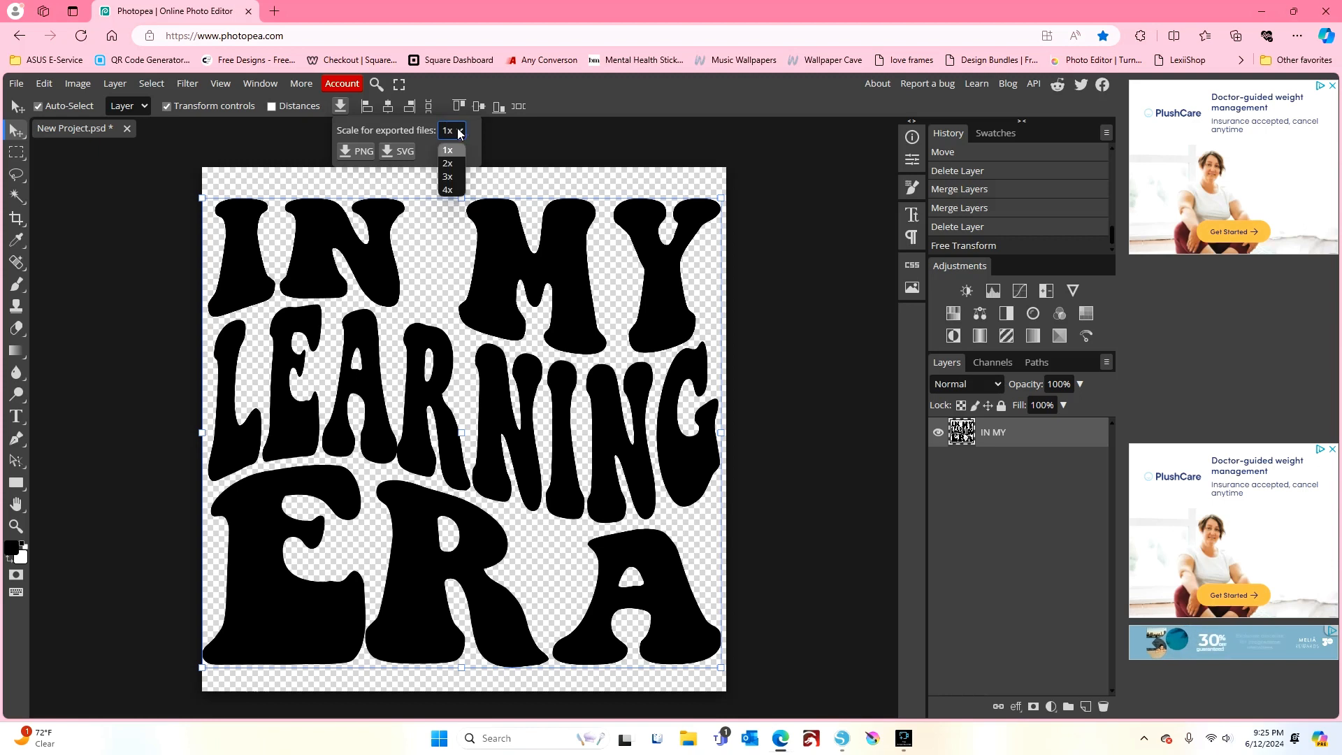
pyautogui.click(448, 163)
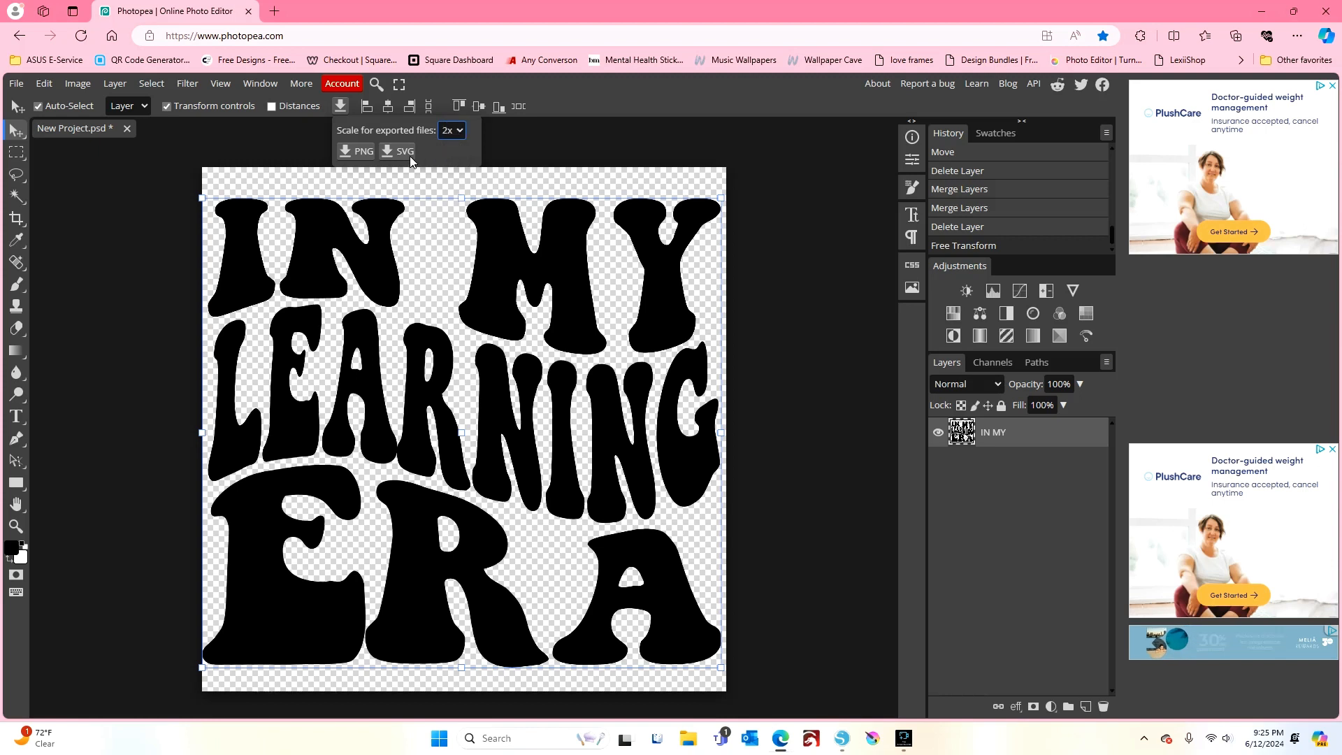
pyautogui.click(350, 154)
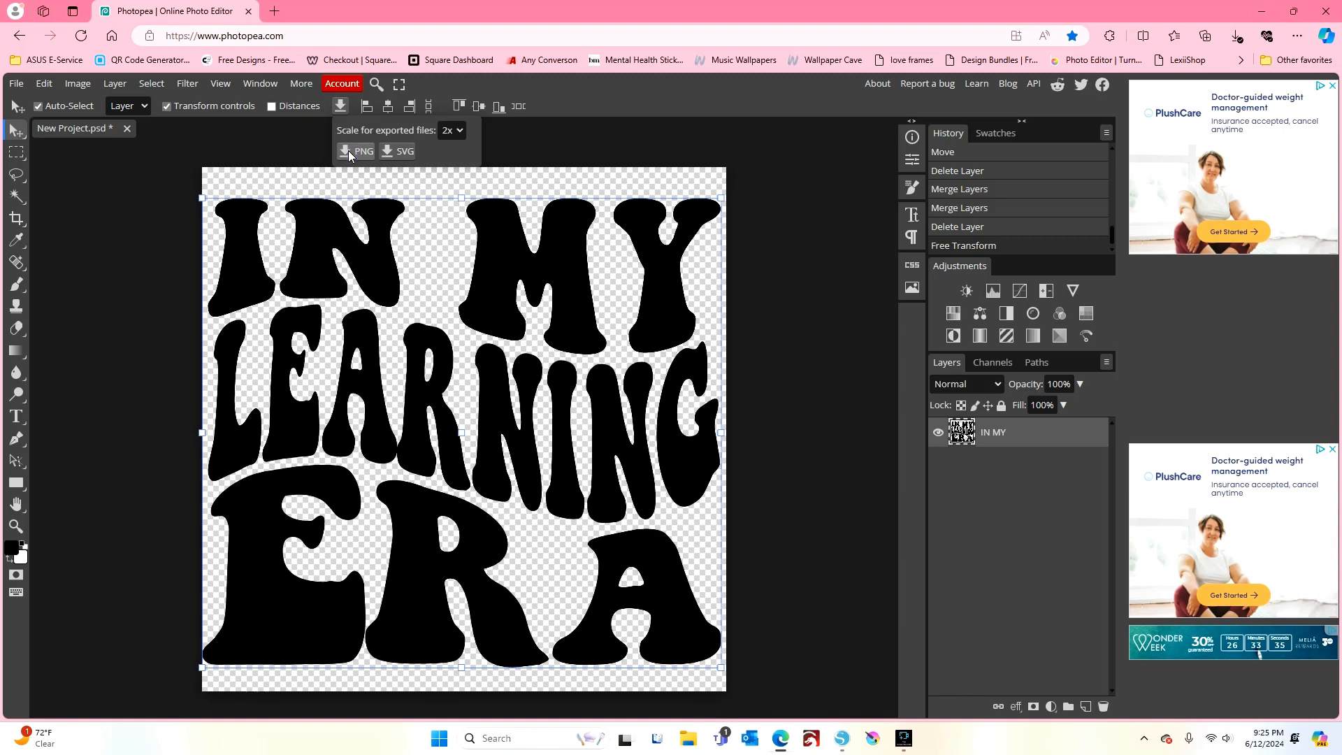
pyautogui.click(350, 154)
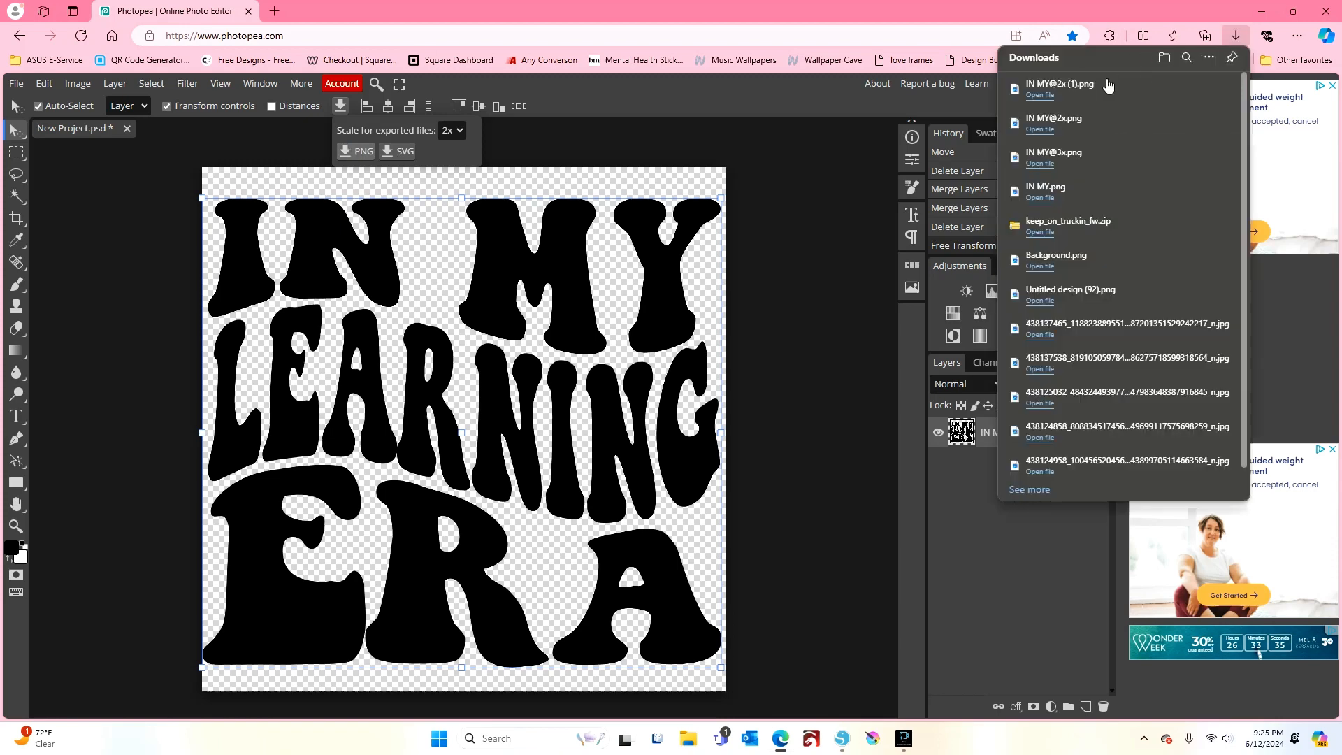
pyautogui.click(1040, 95)
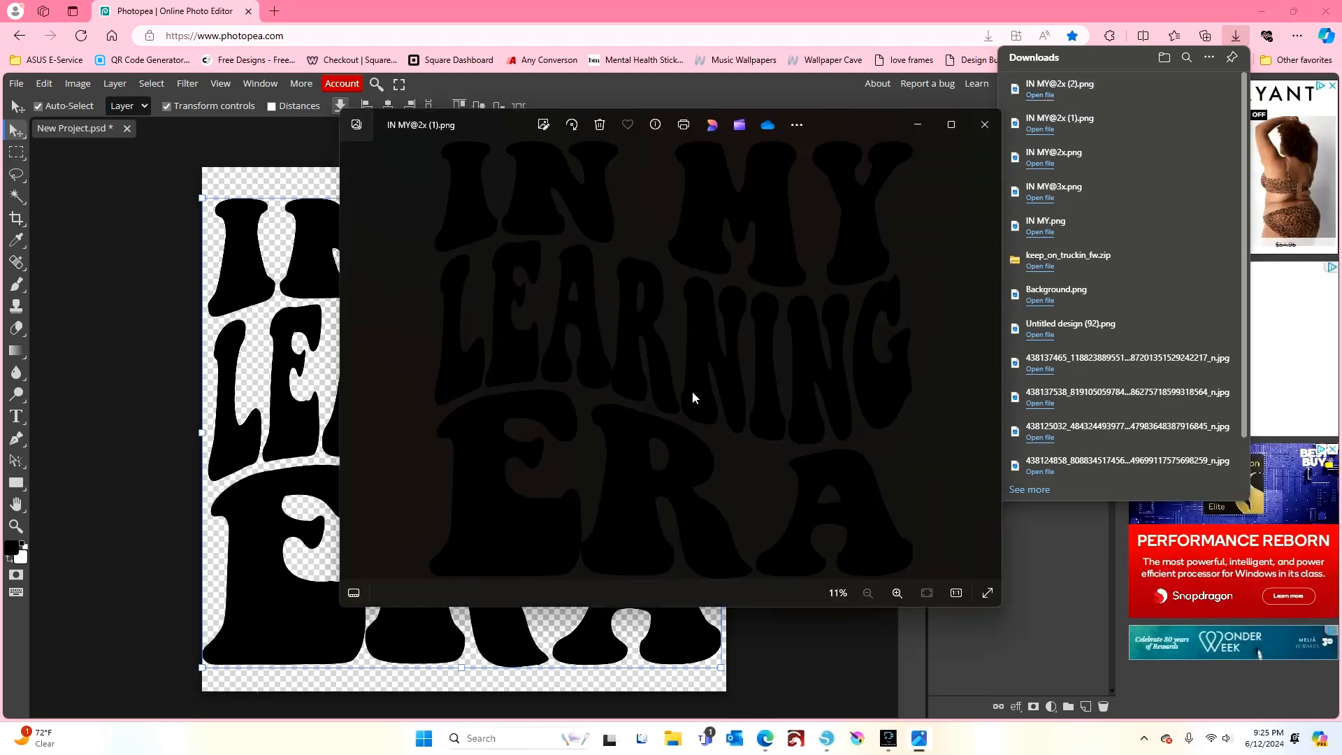
pyautogui.click(984, 126)
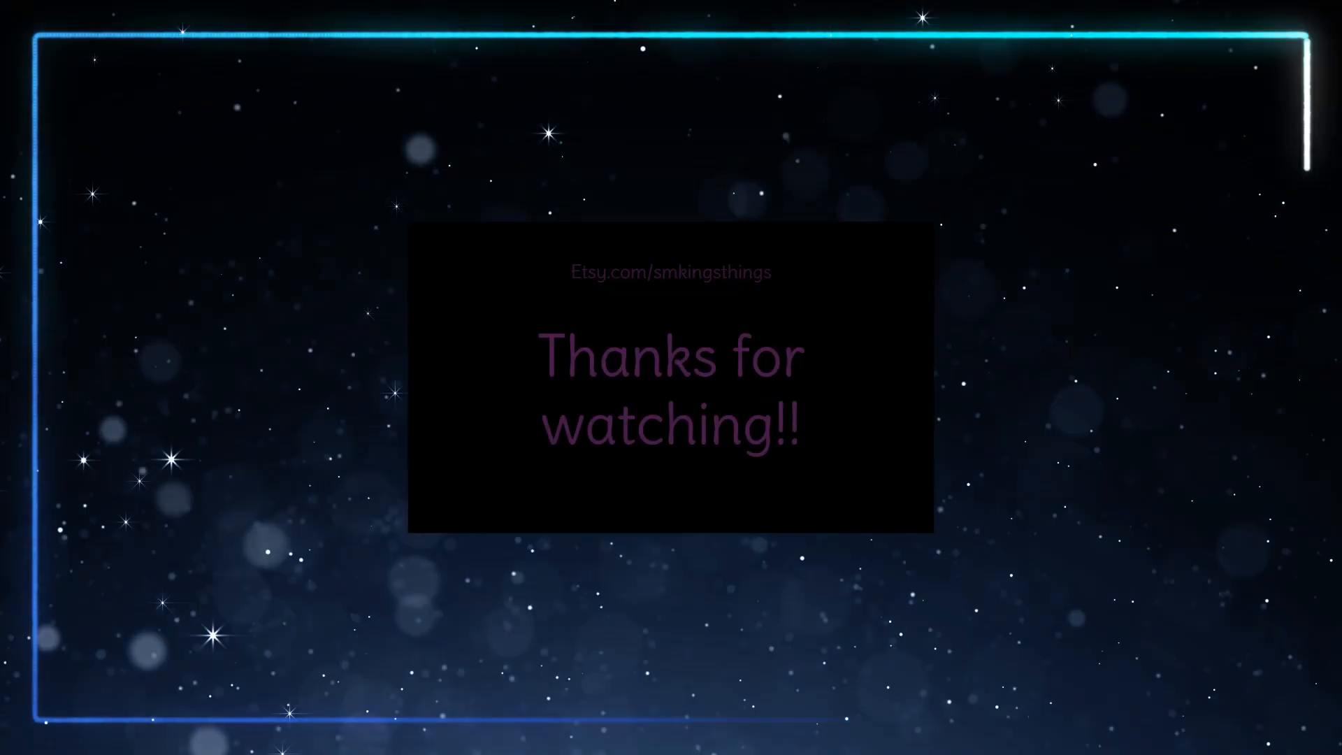